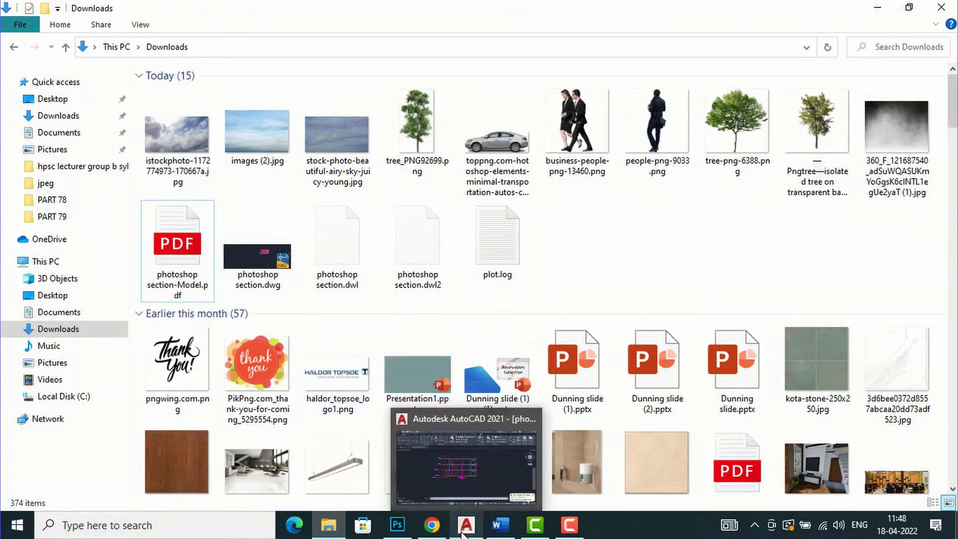
# Step: Check the AutoCAD section drawing, then select photoshop section-Model.pdf in Downloads
pyautogui.click(474, 487)
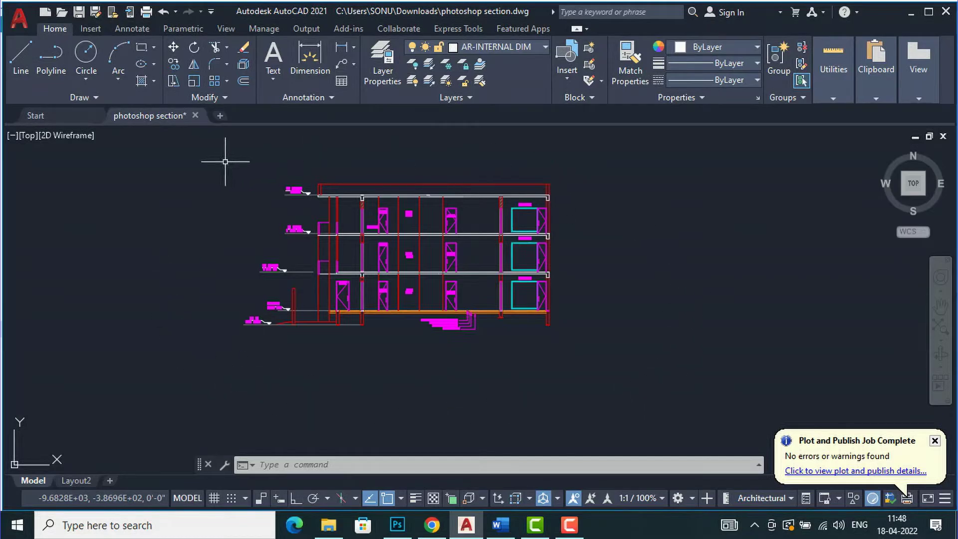
pyautogui.click(325, 528)
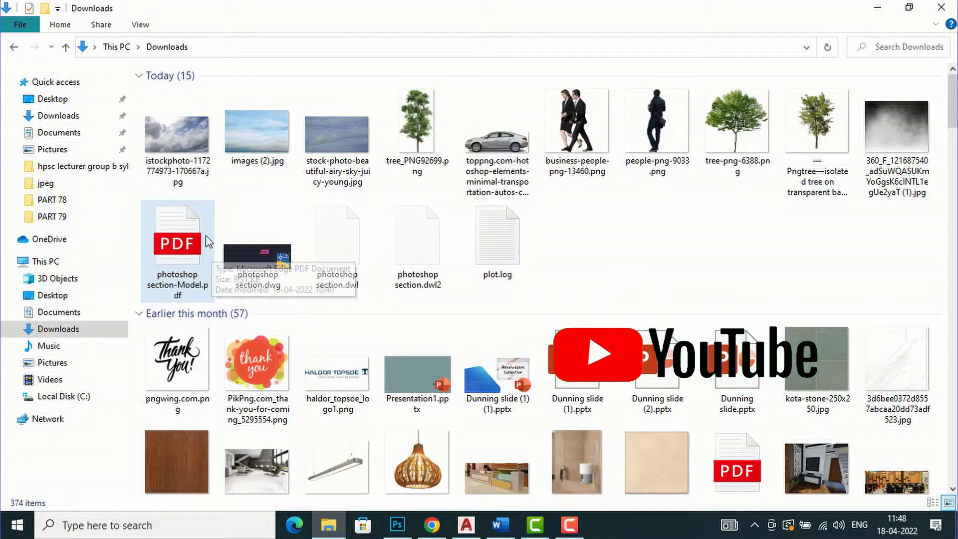
pyautogui.click(182, 257)
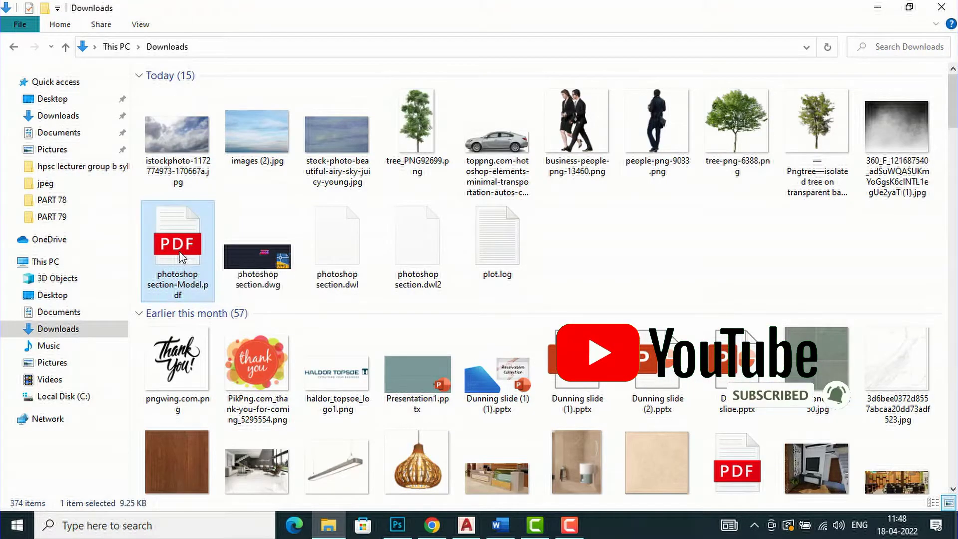
# Step: Open photoshop section-Model.pdf with Adobe Photoshop CC 2019 from the context menu
pyautogui.rightClick(182, 257)
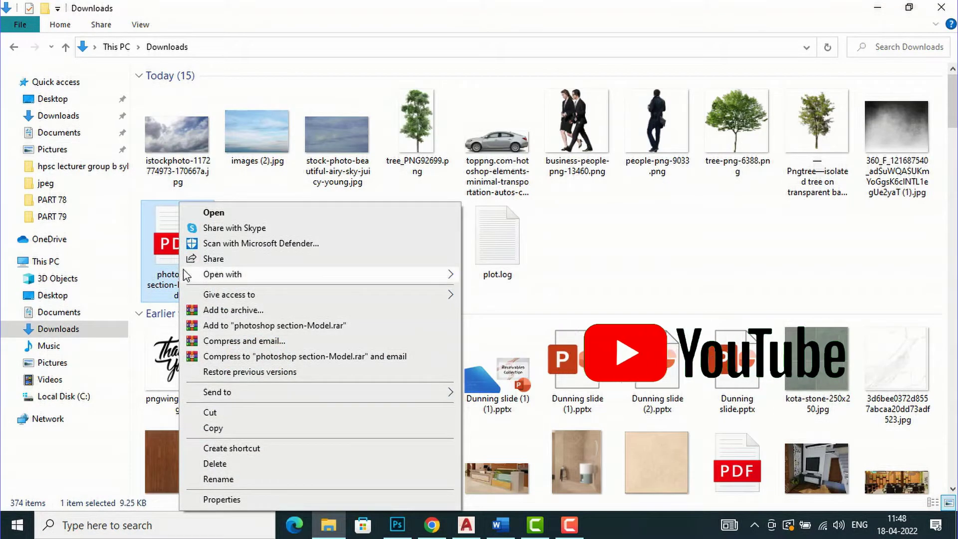
pyautogui.moveTo(399, 282)
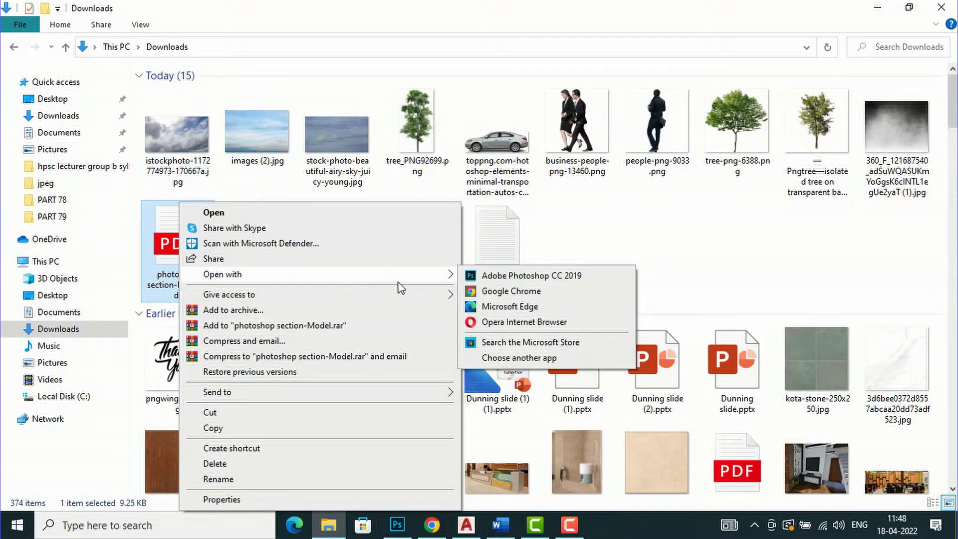
pyautogui.click(483, 279)
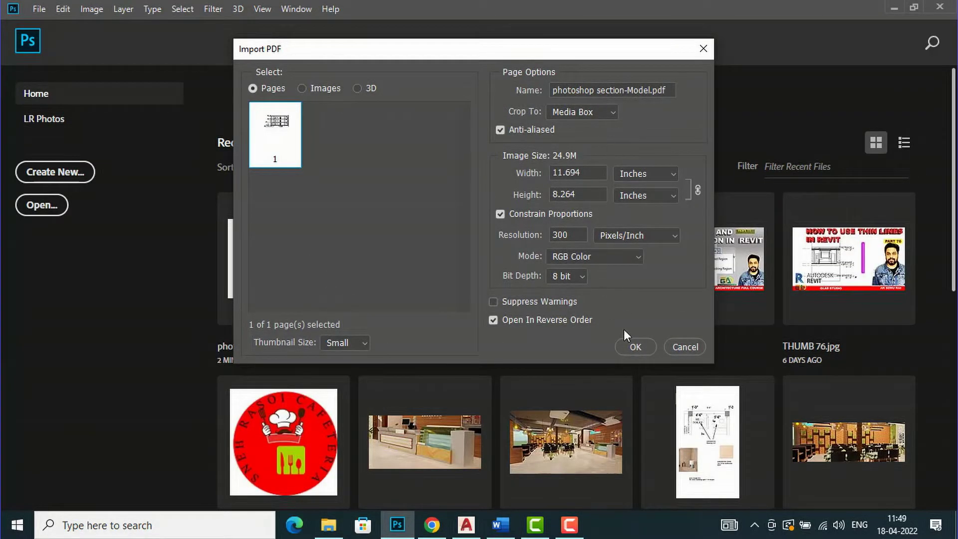
# Step: Import the PDF page at 300 pixels/inch and rename Layer 1 to 'section'
pyautogui.click(633, 344)
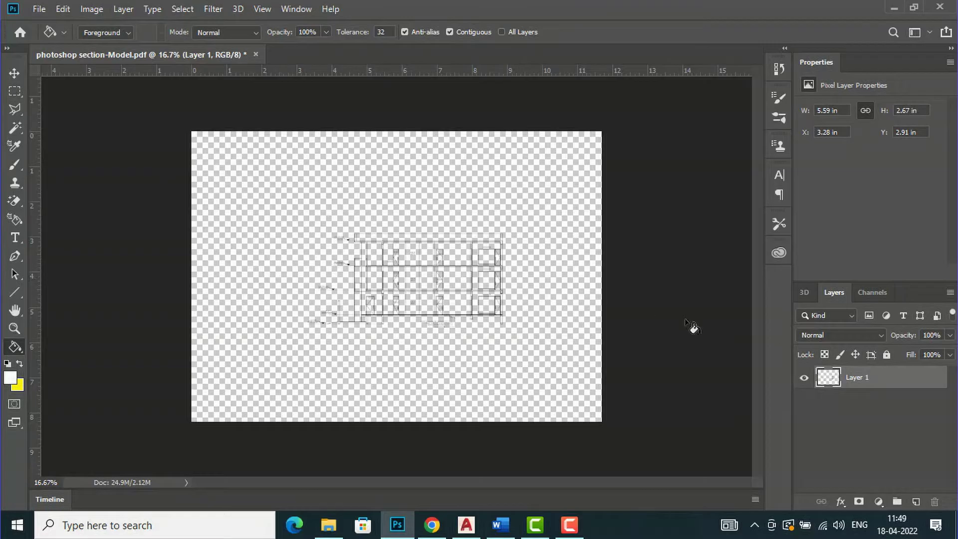
pyautogui.doubleClick(857, 378)
pyautogui.click(866, 430)
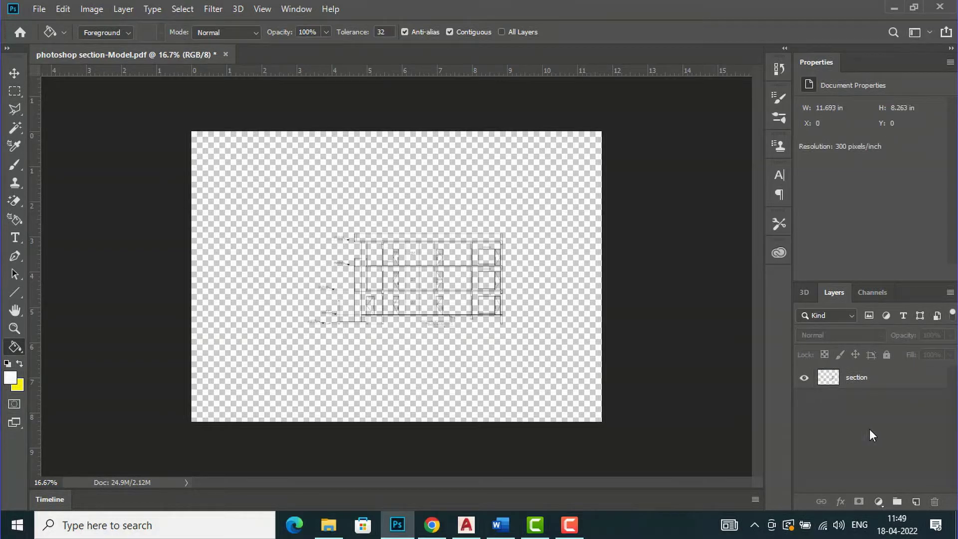
# Step: Add a new empty layer and enter 'background' as its name
pyautogui.click(916, 501)
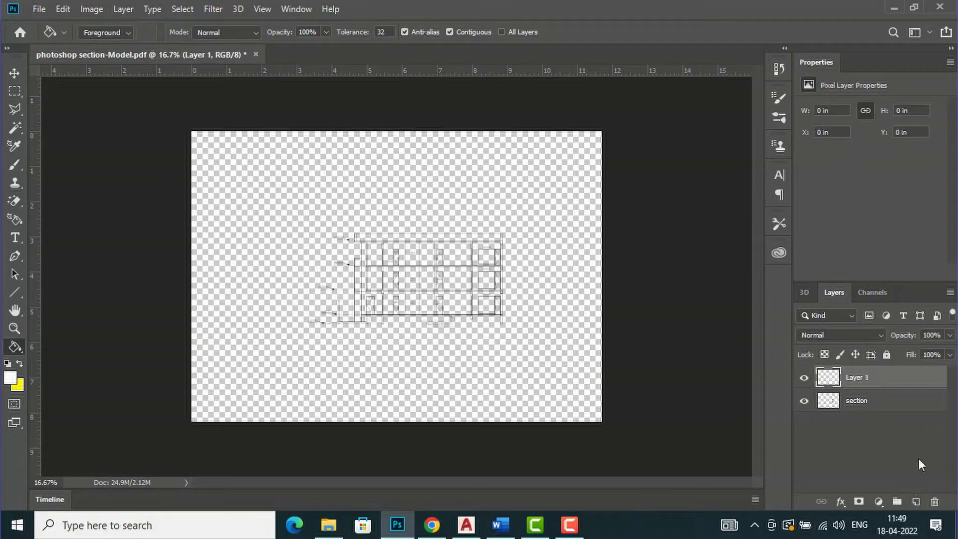
pyautogui.doubleClick(867, 379)
pyautogui.write('background')
# Step: Name the layer 'background', fill it with white, and move it beneath the section layer
pyautogui.click(831, 450)
pyautogui.click(9, 380)
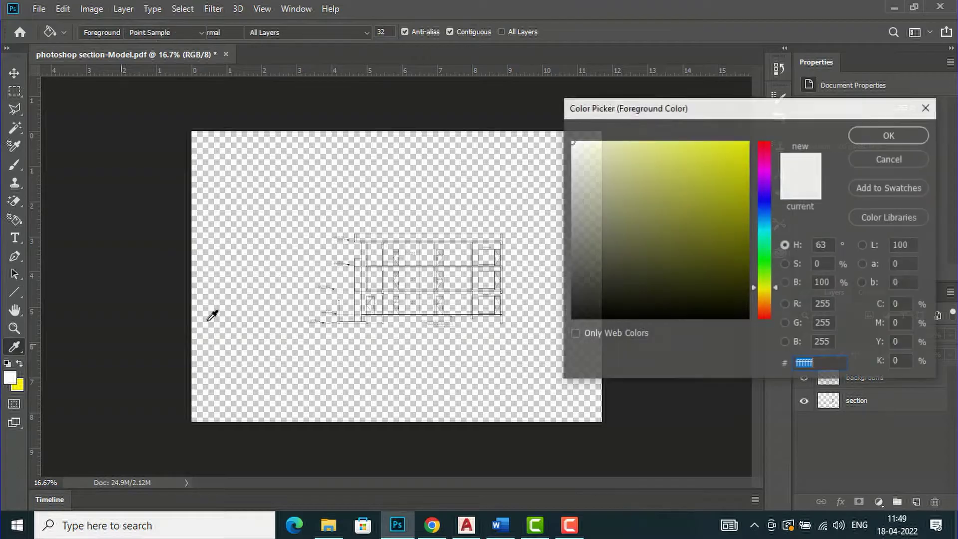
pyautogui.click(921, 137)
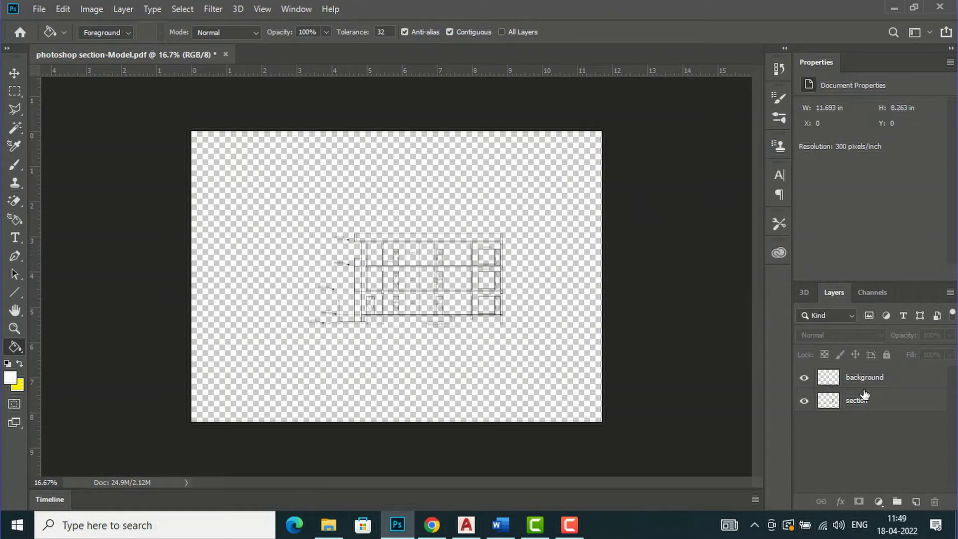
pyautogui.click(876, 381)
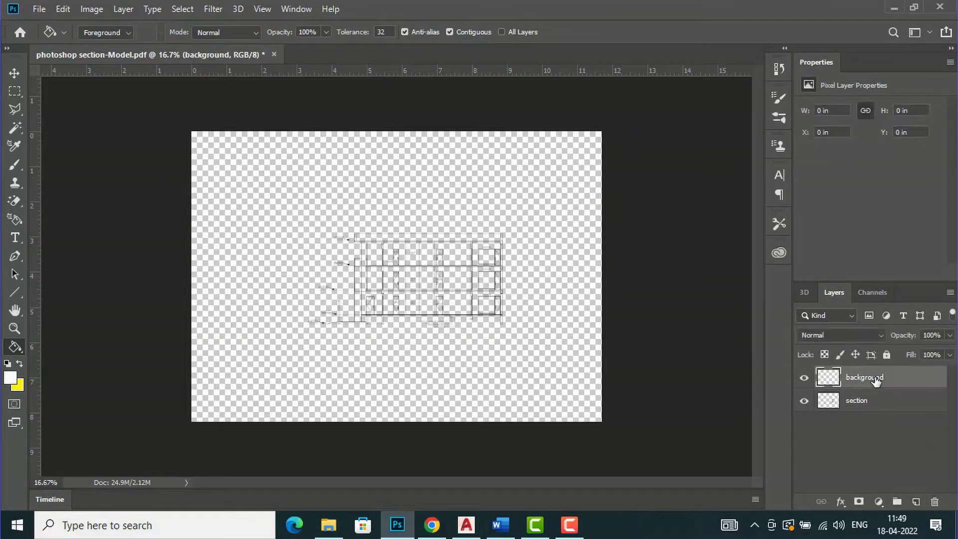
pyautogui.click(329, 172)
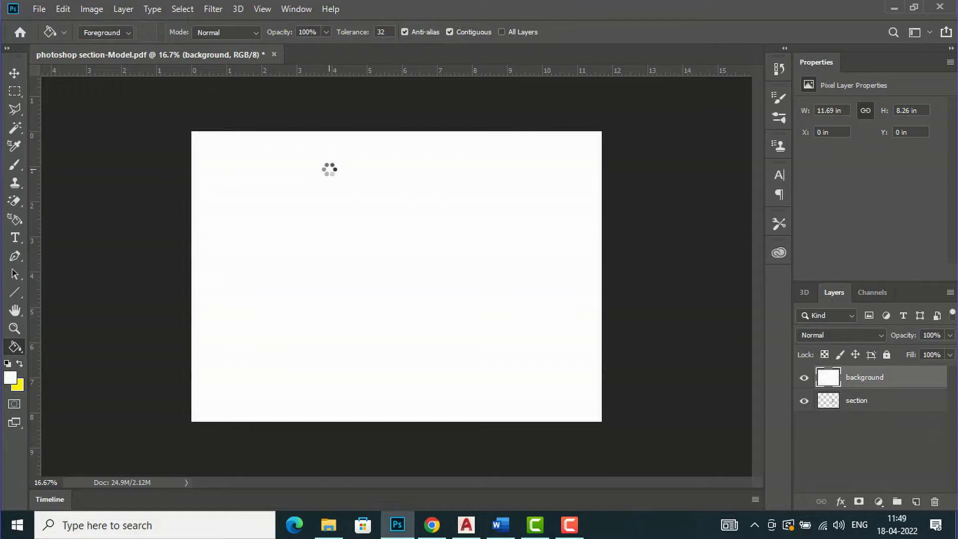
pyautogui.moveTo(862, 386); pyautogui.dragTo(864, 428)
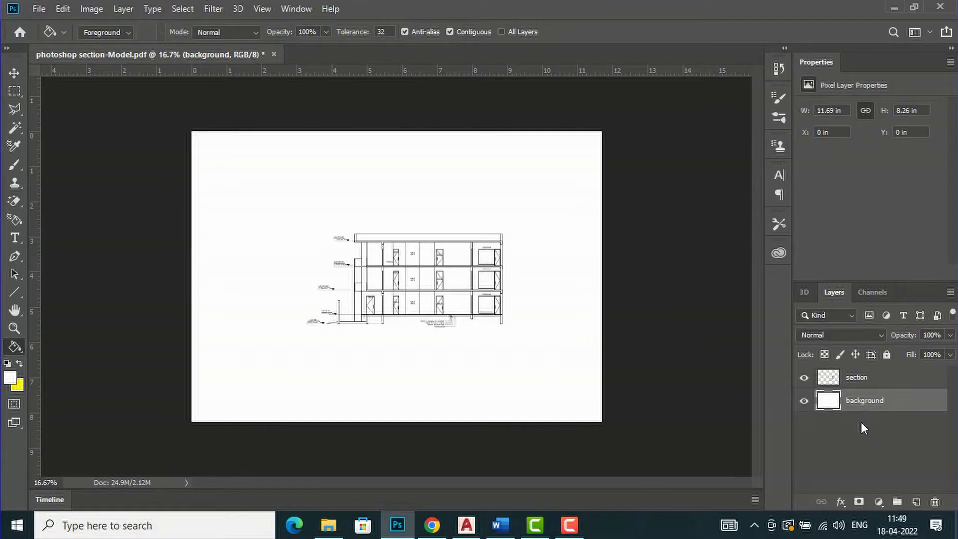
pyautogui.click(19, 80)
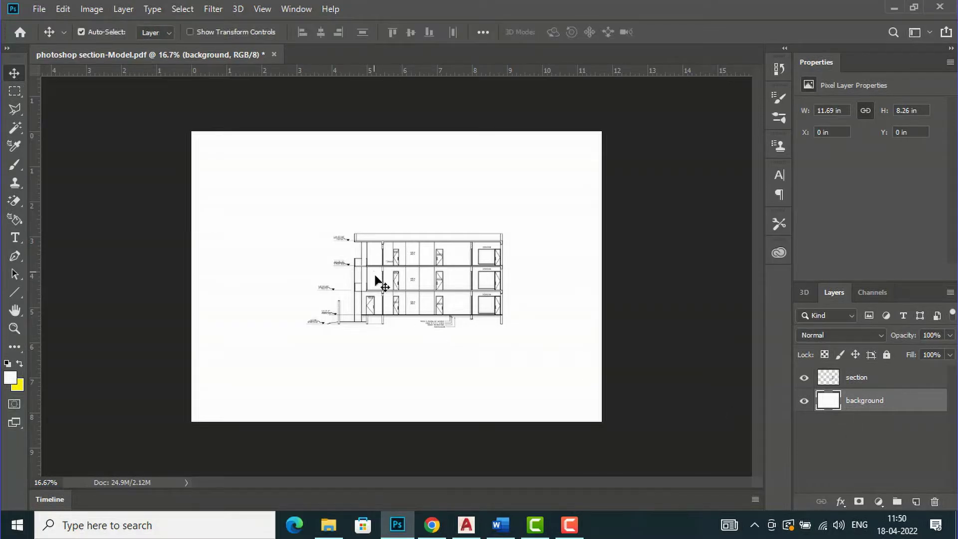
# Step: Zoom to about 43% so the section's floors and level labels fill the window
pyautogui.scroll(3, 418, 376)
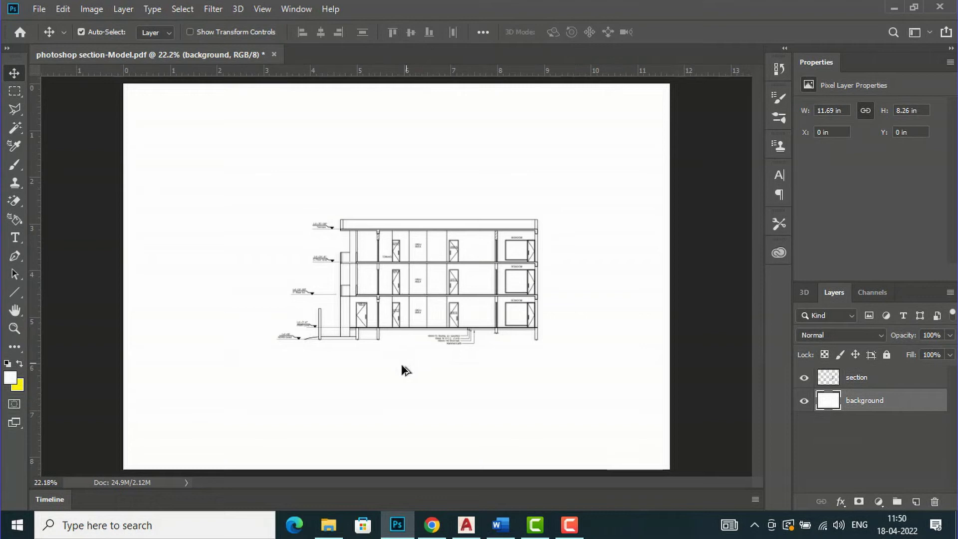
pyautogui.scroll(1, 377, 380)
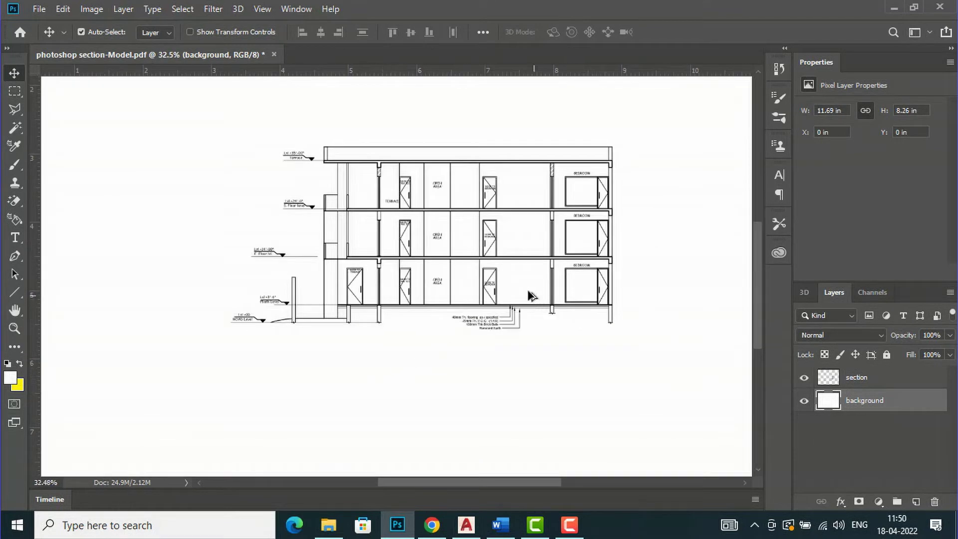
pyautogui.scroll(1, 485, 277)
pyautogui.scroll(1, 485, 278)
pyautogui.scroll(-4, 421, 258)
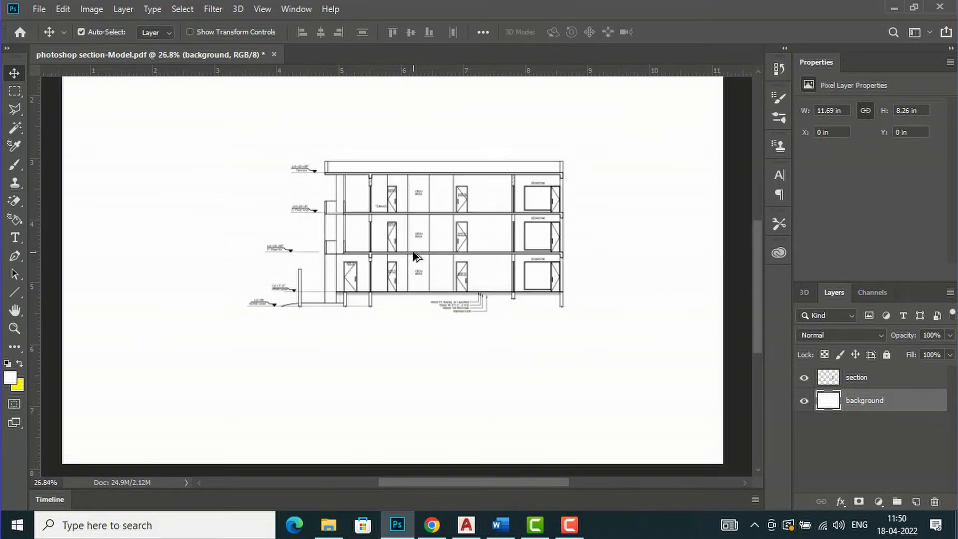
pyautogui.scroll(2, 394, 340)
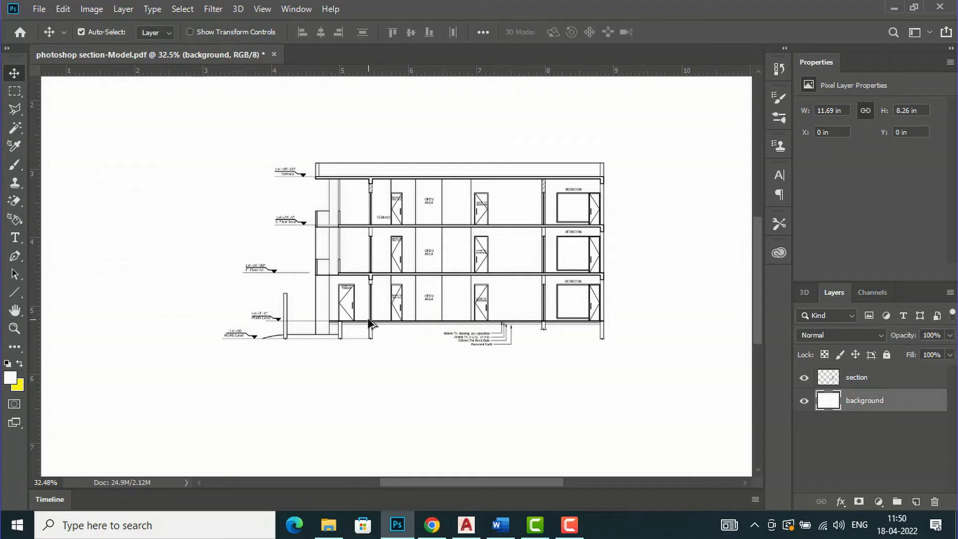
pyautogui.scroll(2, 371, 325)
pyautogui.scroll(-2, 399, 278)
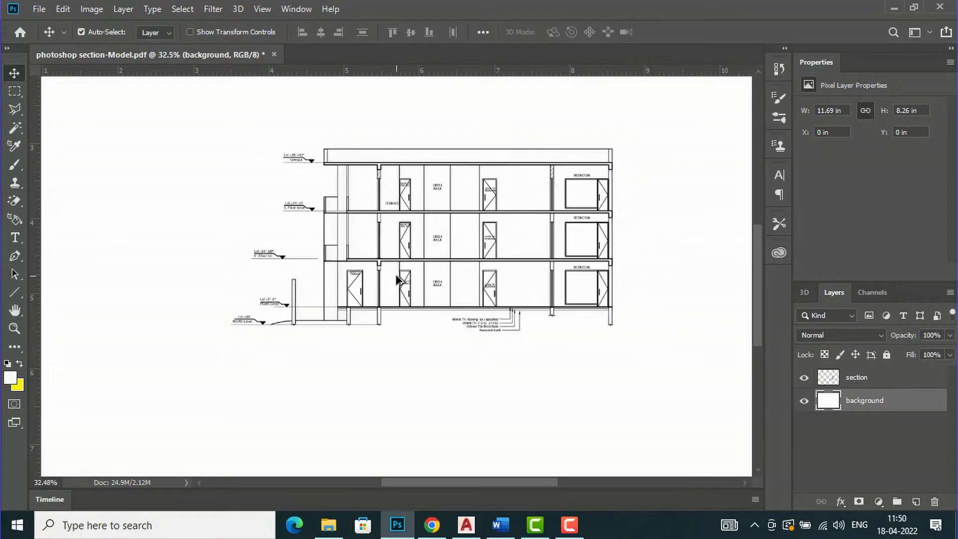
pyautogui.scroll(1, 397, 279)
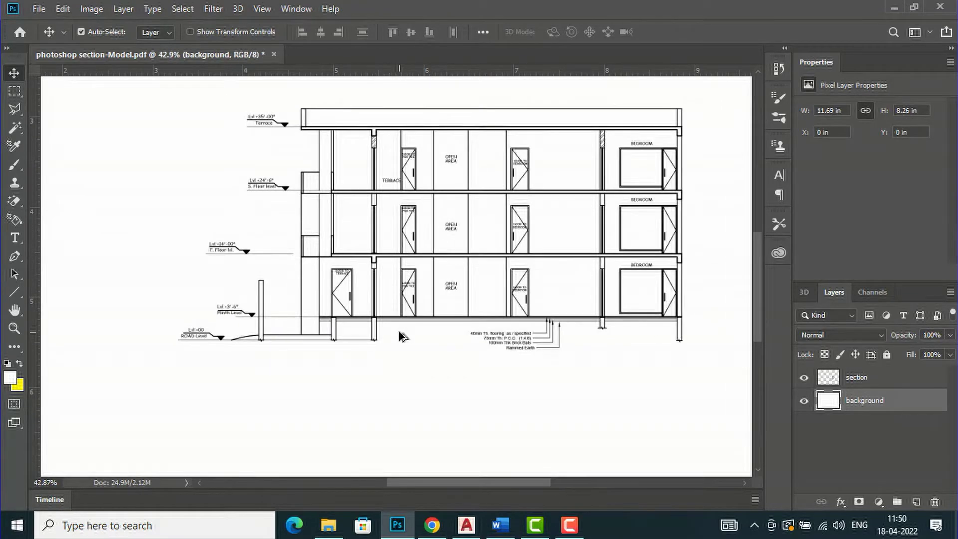
pyautogui.scroll(1, 401, 337)
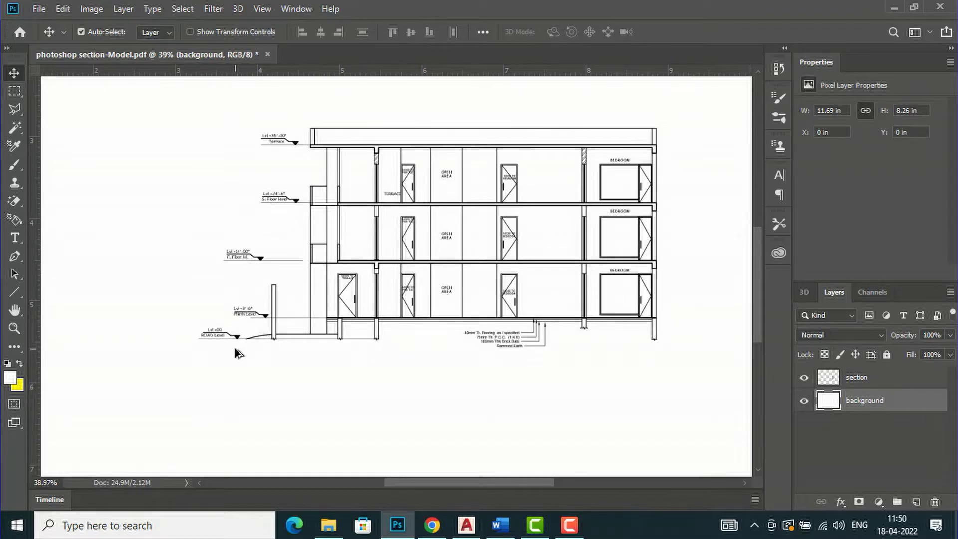
pyautogui.scroll(2, 238, 352)
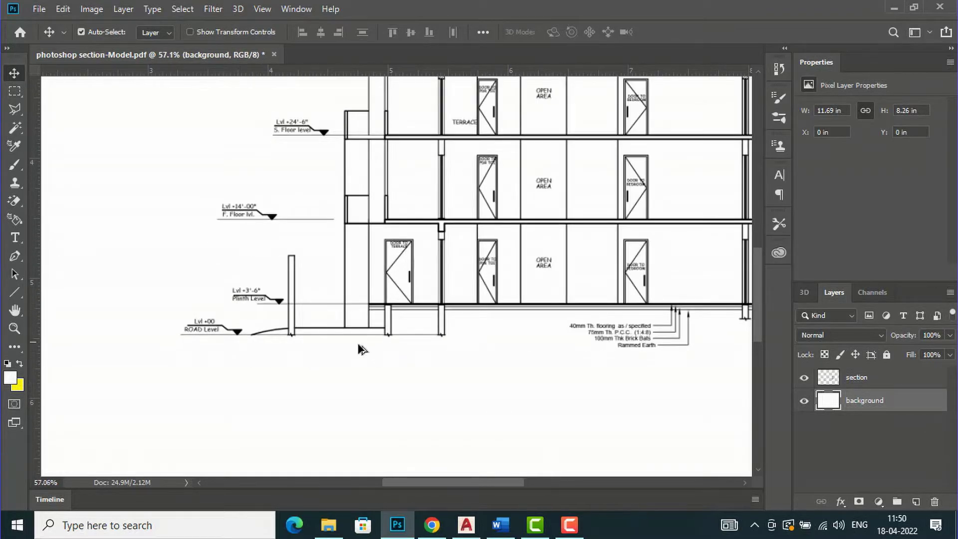
pyautogui.scroll(1, 419, 342)
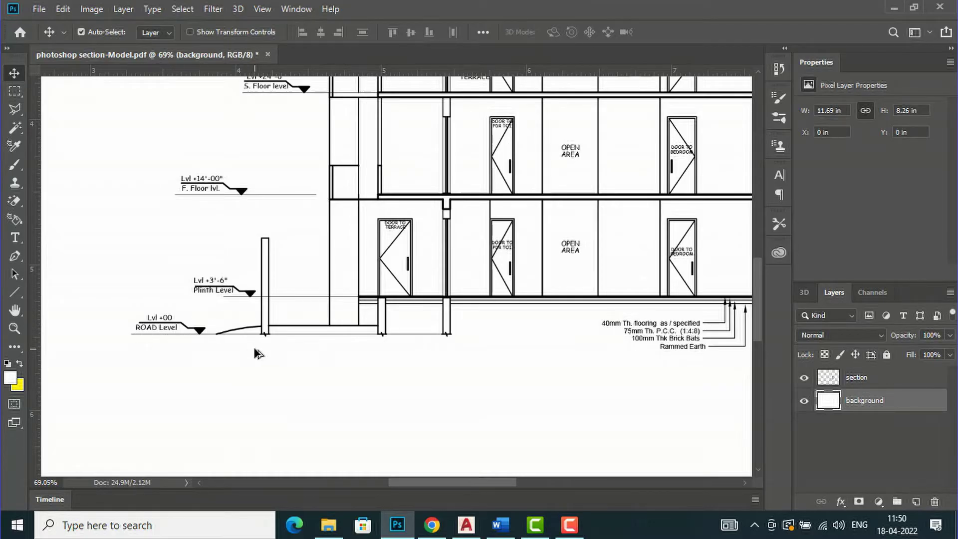
pyautogui.scroll(-2, 257, 353)
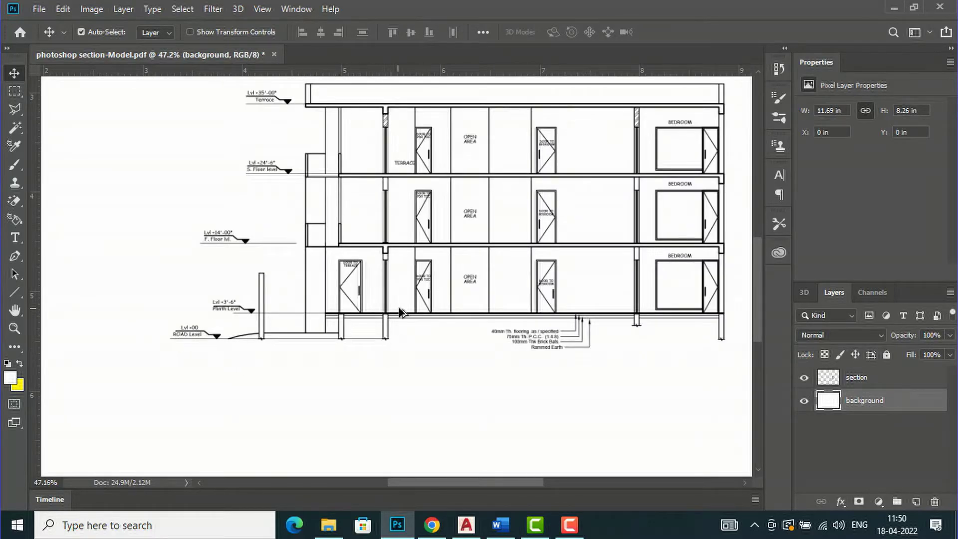
pyautogui.scroll(-2, 714, 332)
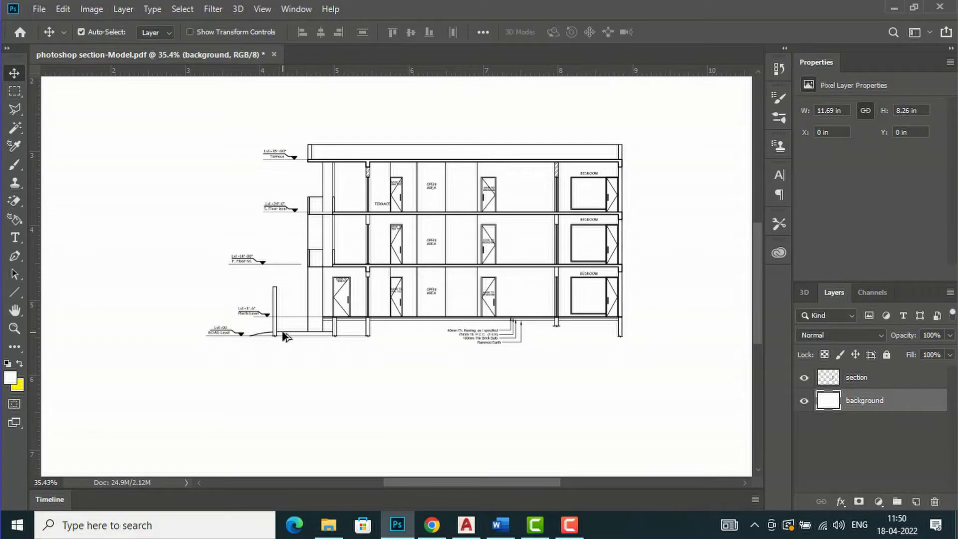
pyautogui.scroll(2, 222, 346)
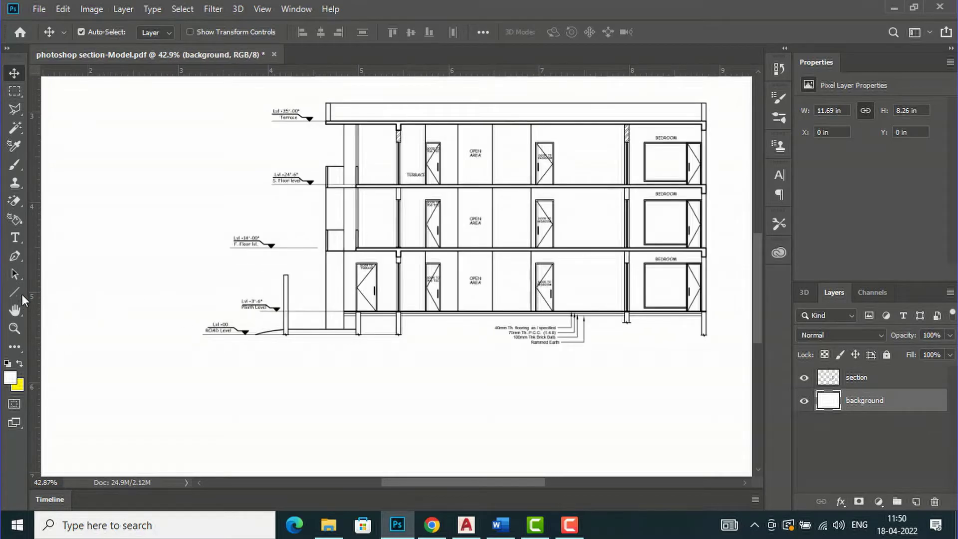
pyautogui.click(17, 289)
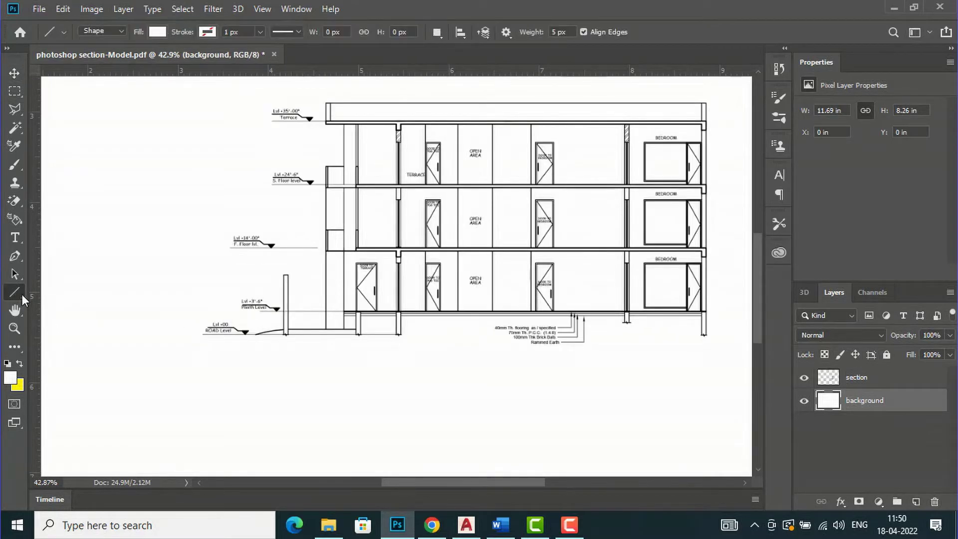
# Step: Select the Line tool and set the foreground colour to black
pyautogui.rightClick(22, 294)
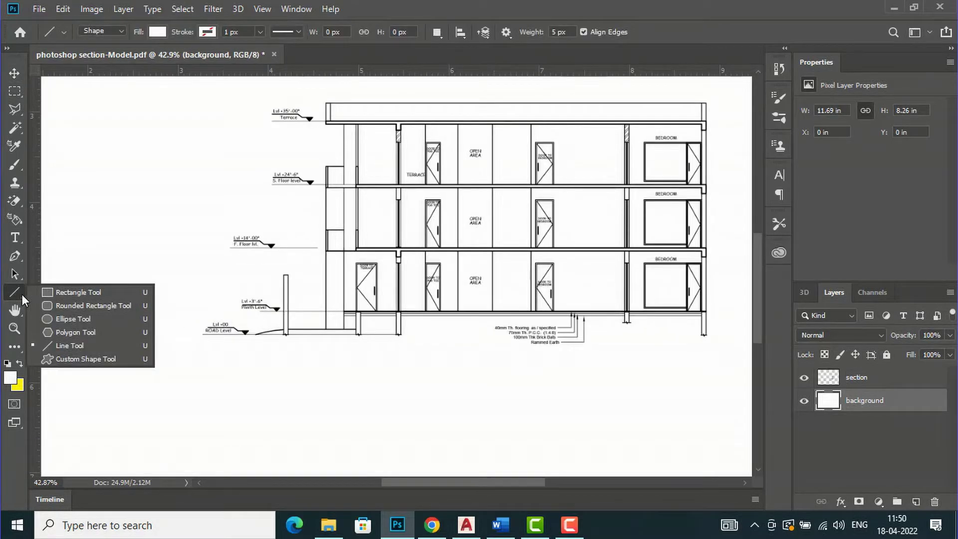
pyautogui.click(62, 346)
pyautogui.click(10, 377)
pyautogui.moveTo(603, 299); pyautogui.dragTo(569, 322)
pyautogui.click(890, 137)
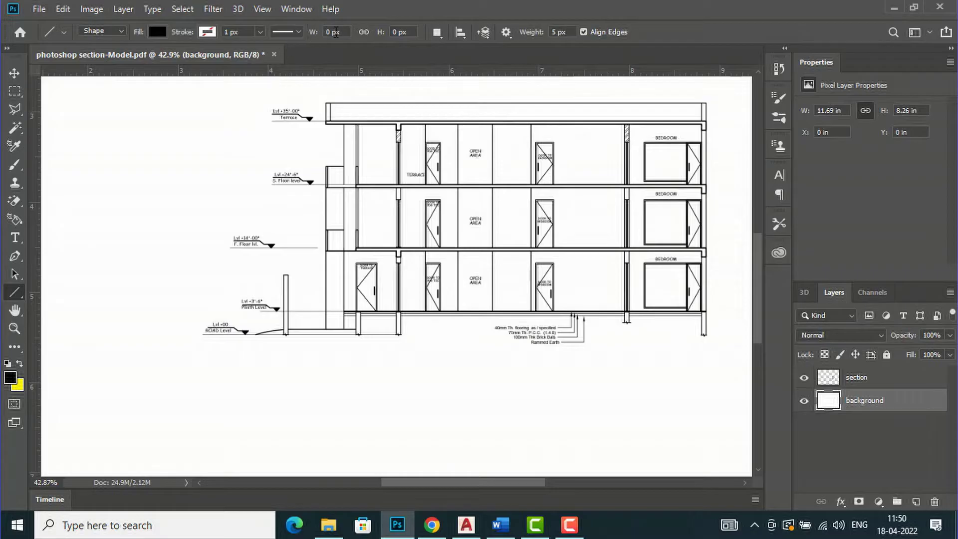
# Step: Set the line path thickness to 3 px
pyautogui.click(510, 37)
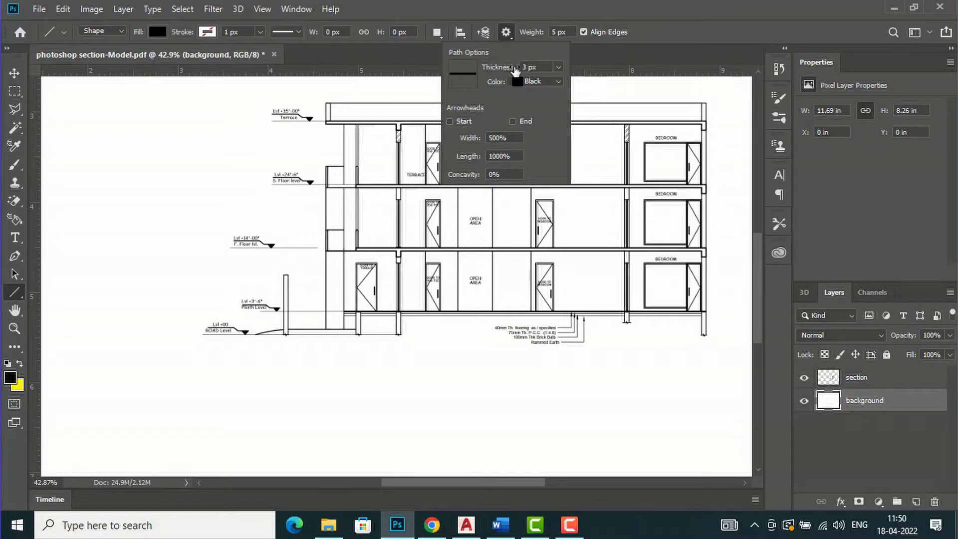
pyautogui.click(558, 68)
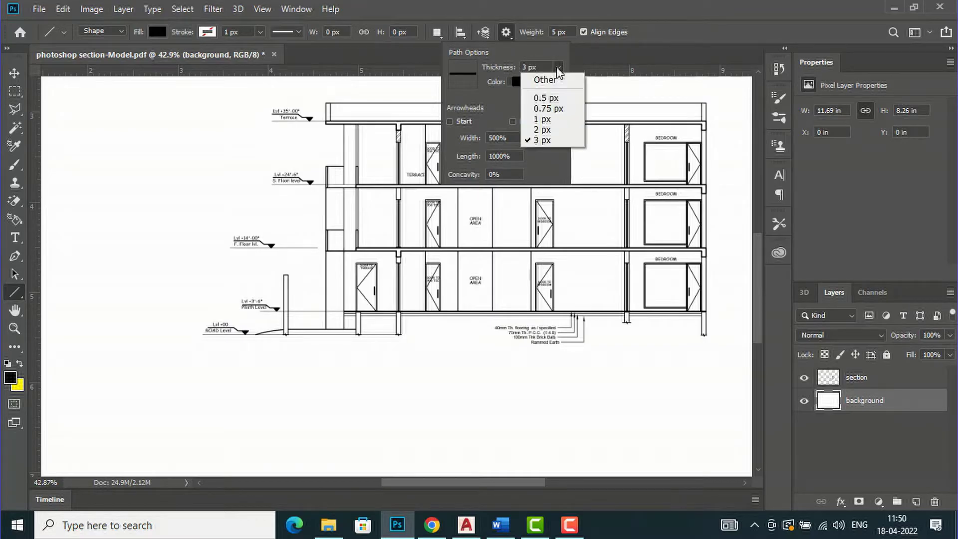
pyautogui.click(557, 70)
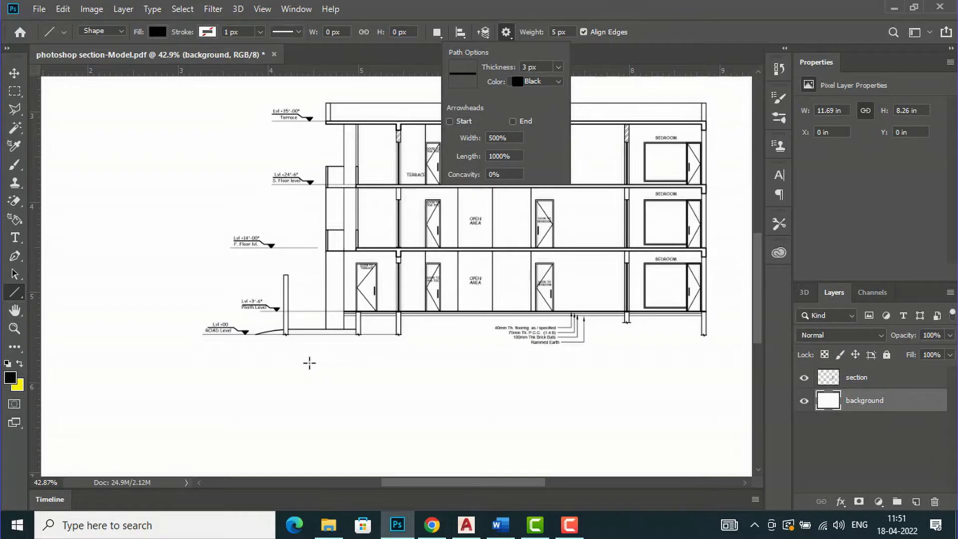
pyautogui.scroll(-1, 391, 360)
pyautogui.scroll(3, 164, 348)
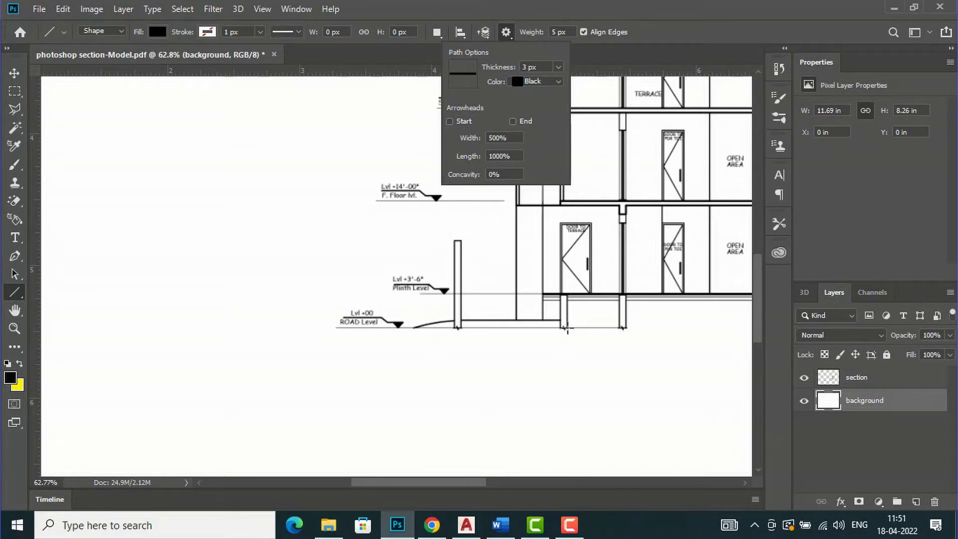
# Step: Draw the left ground line from the building's base along road level past the ROAD Level mark
pyautogui.click(568, 328)
pyautogui.moveTo(568, 328); pyautogui.dragTo(246, 327)
pyautogui.moveTo(218, 335); pyautogui.dragTo(183, 330)
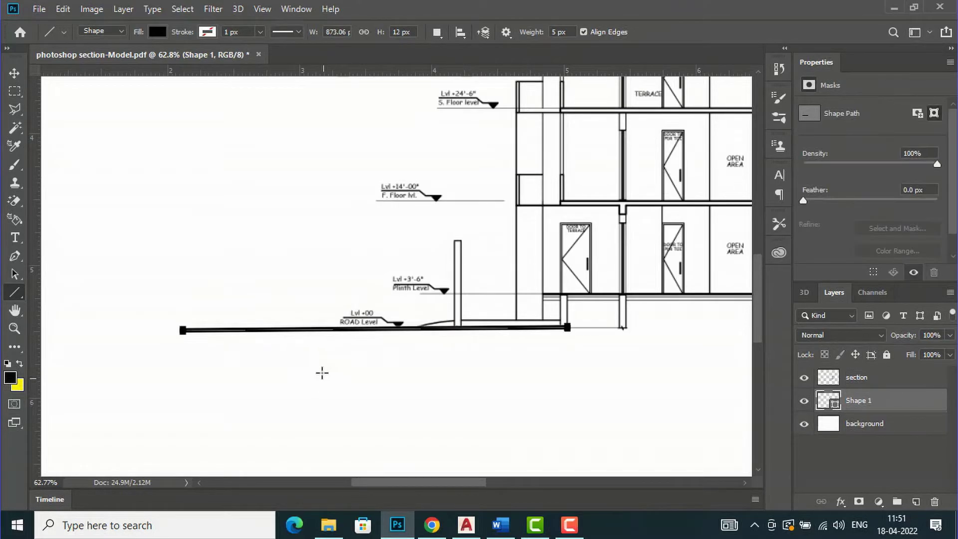
pyautogui.click(14, 74)
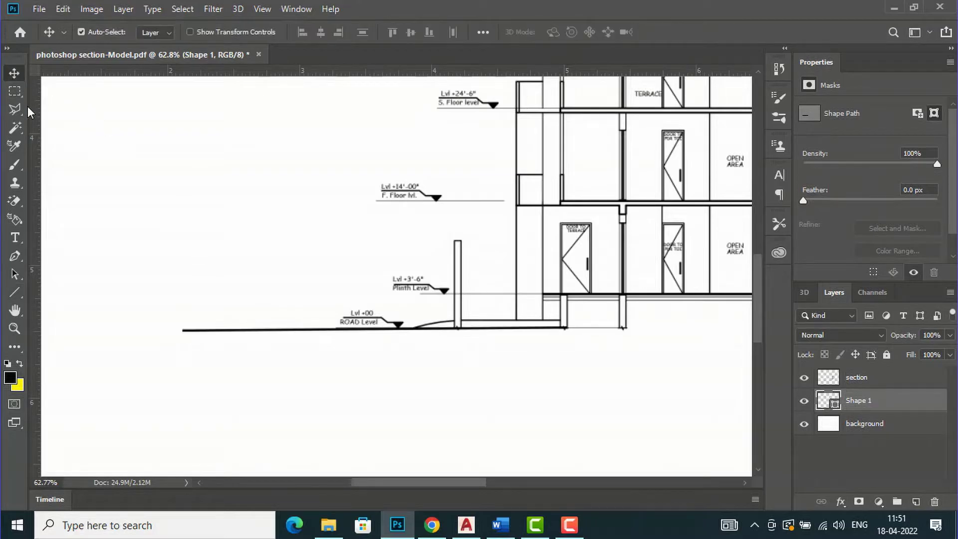
pyautogui.scroll(-3, 210, 302)
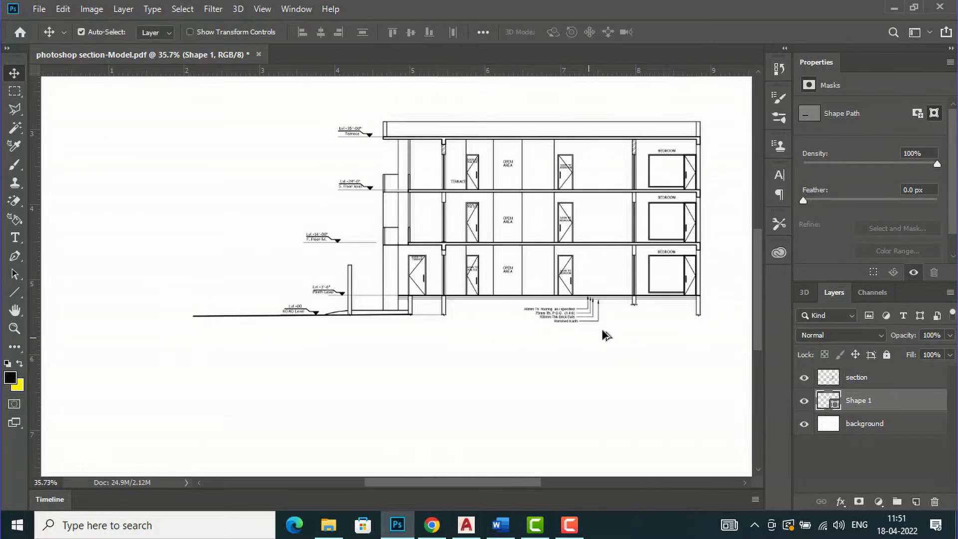
pyautogui.scroll(1, 667, 315)
pyautogui.scroll(1, 577, 299)
pyautogui.scroll(-2, 308, 263)
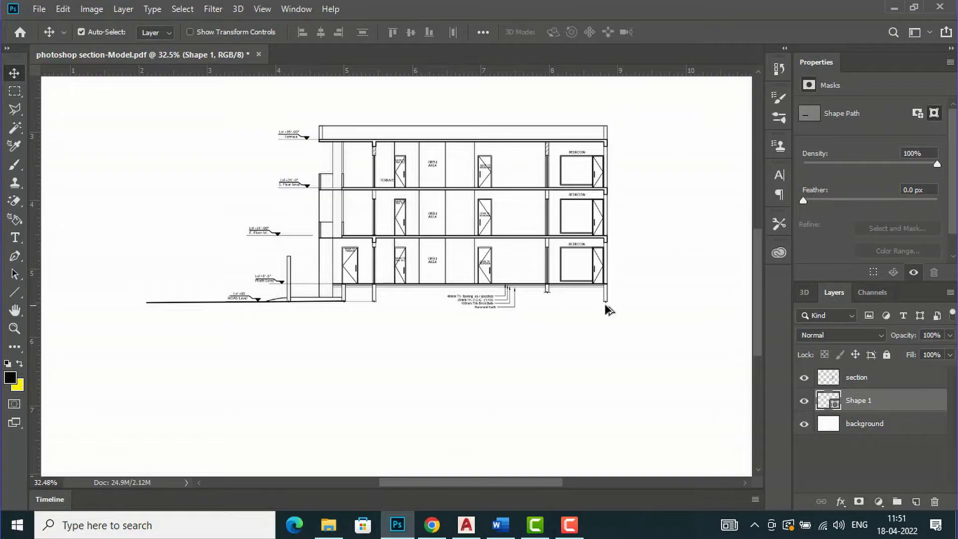
pyautogui.scroll(2, 663, 301)
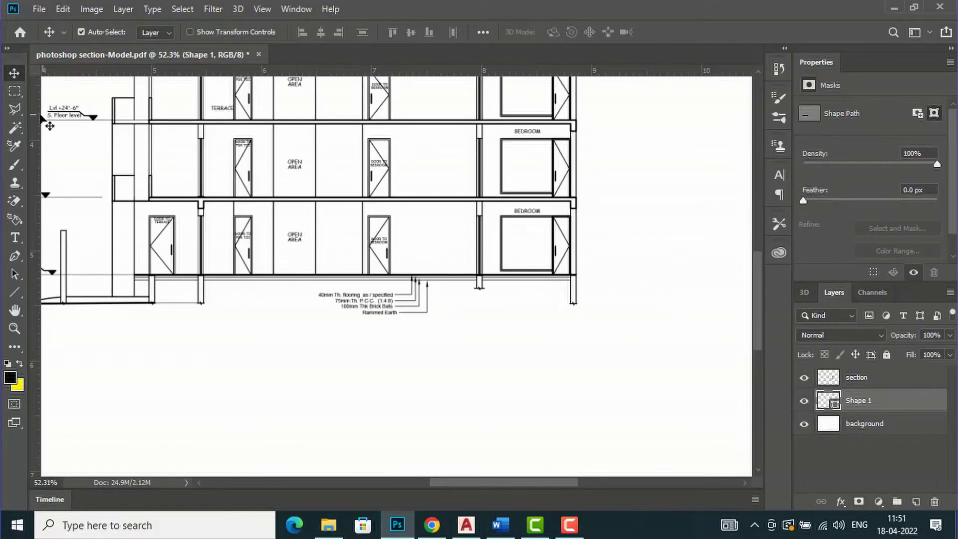
# Step: Draw a second ground line rightward from the building's edge and nudge it down to the floor
pyautogui.click(19, 289)
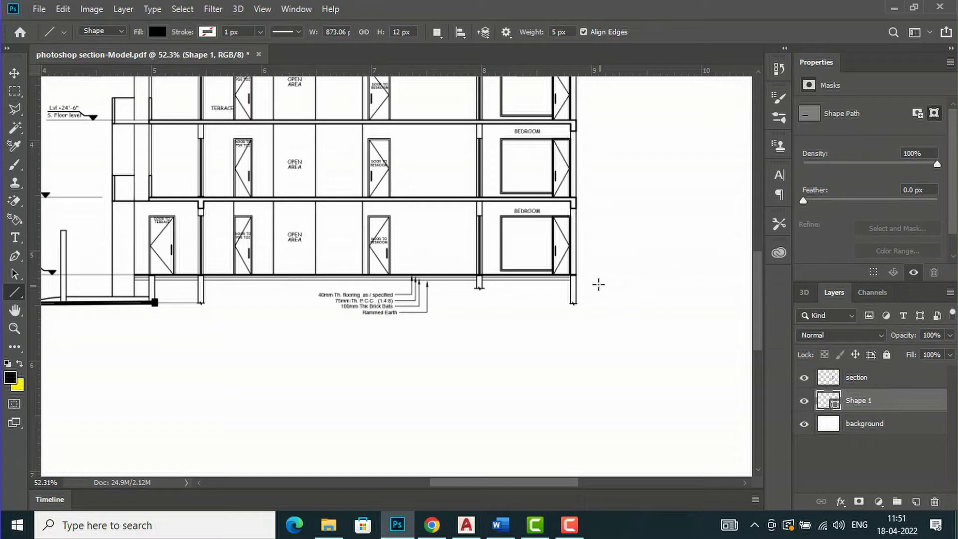
pyautogui.moveTo(577, 273); pyautogui.dragTo(697, 271)
pyautogui.click(15, 71)
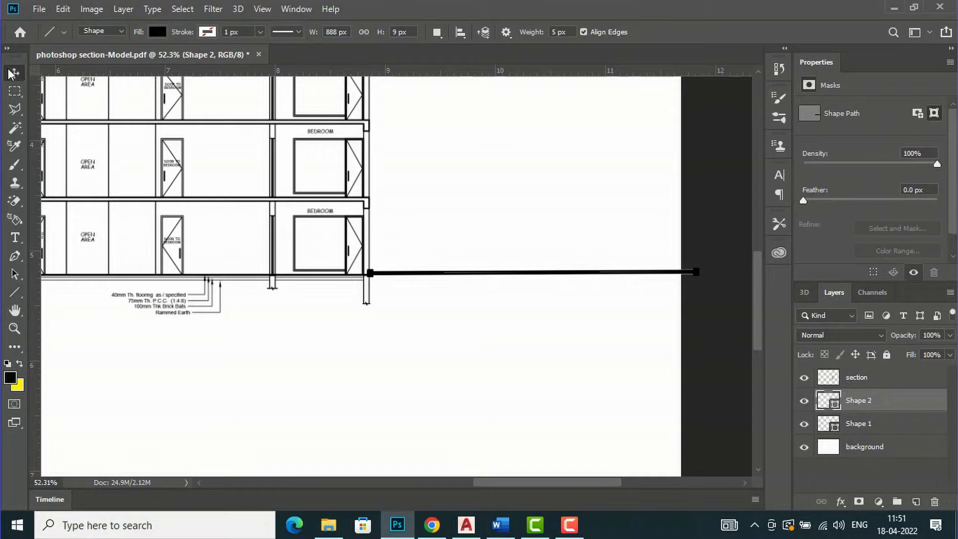
pyautogui.scroll(4, 370, 284)
pyautogui.scroll(3, 387, 284)
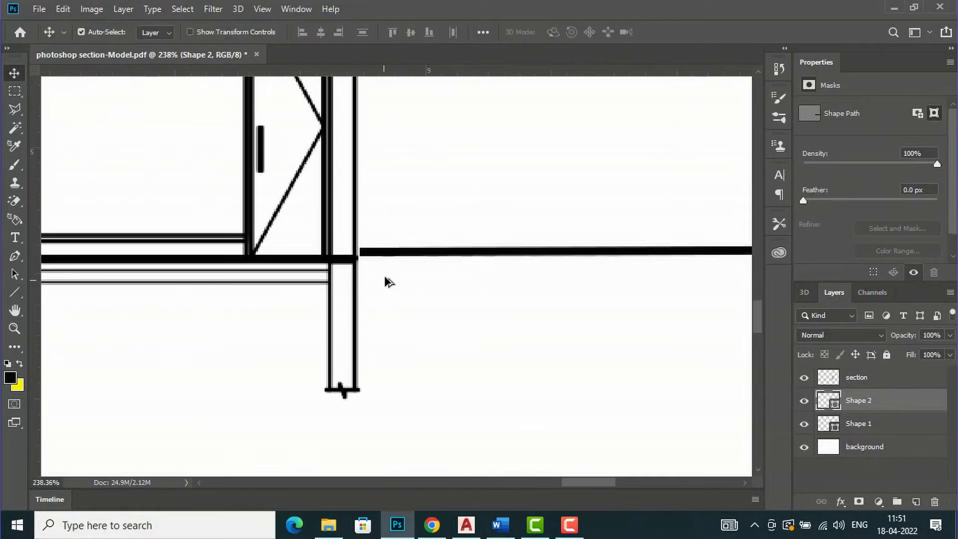
pyautogui.moveTo(370, 254); pyautogui.dragTo(361, 264)
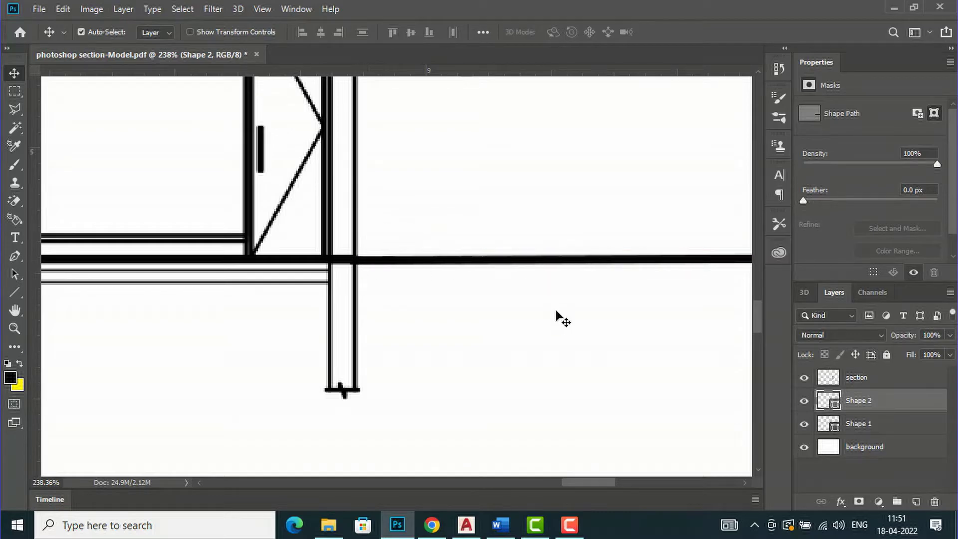
pyautogui.scroll(-6, 556, 317)
pyautogui.scroll(-3, 560, 335)
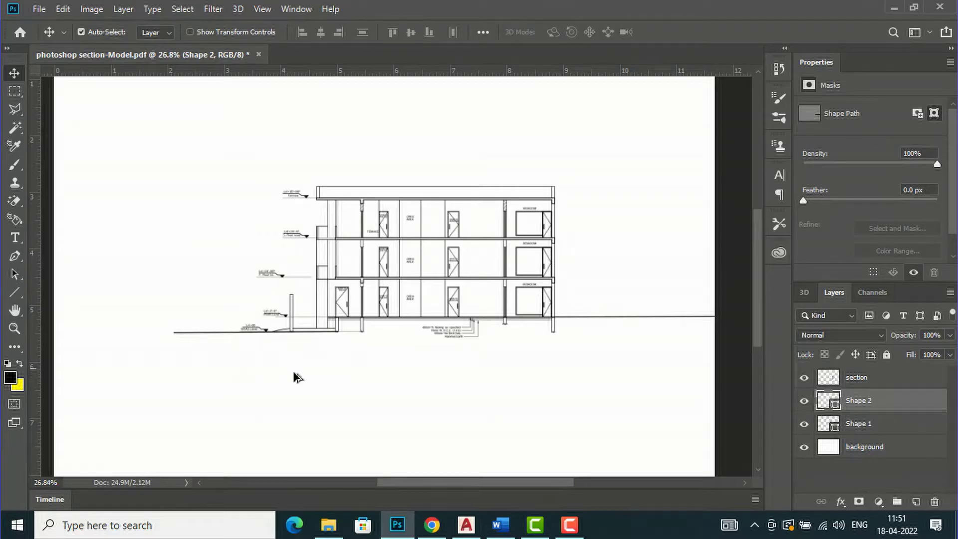
pyautogui.scroll(2, 350, 379)
pyautogui.scroll(1, 349, 379)
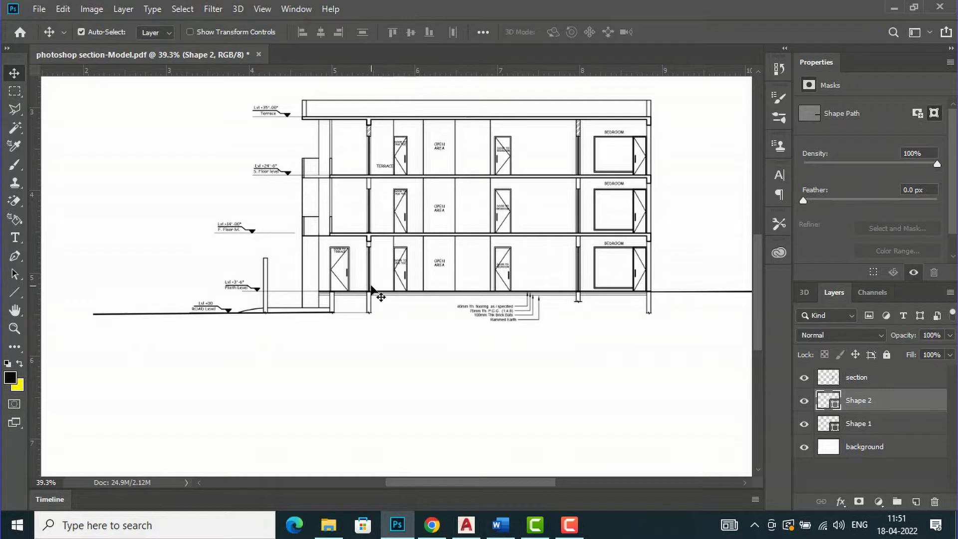
pyautogui.scroll(-2, 372, 287)
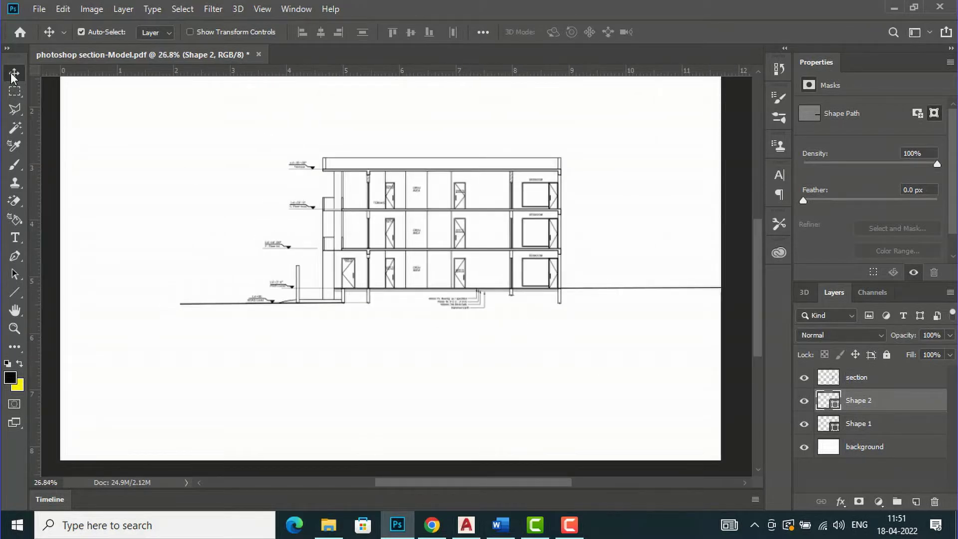
pyautogui.moveTo(433, 524)
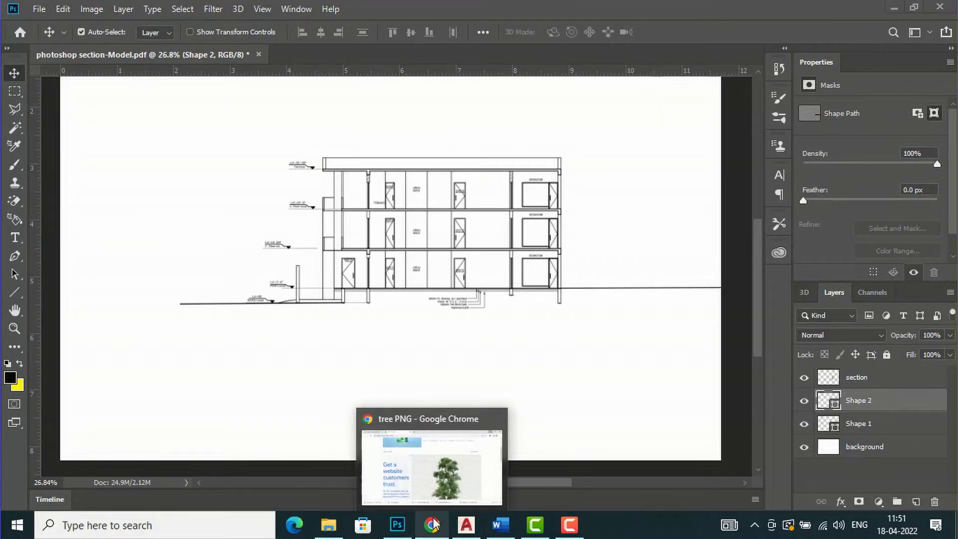
pyautogui.click(435, 468)
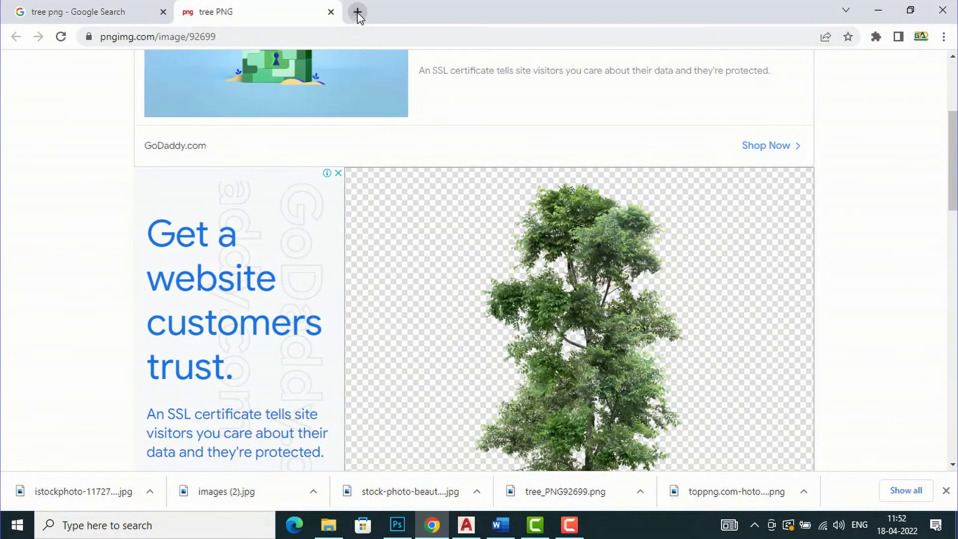
# Step: Search Google Images for ground grunge textures in a new tab
pyautogui.click(357, 12)
pyautogui.write('groun')
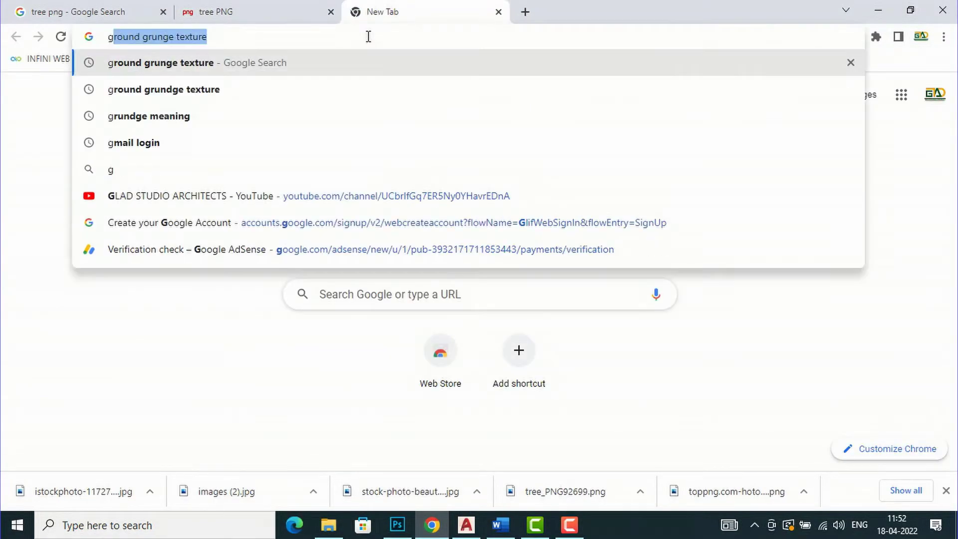
pyautogui.write('d grund')
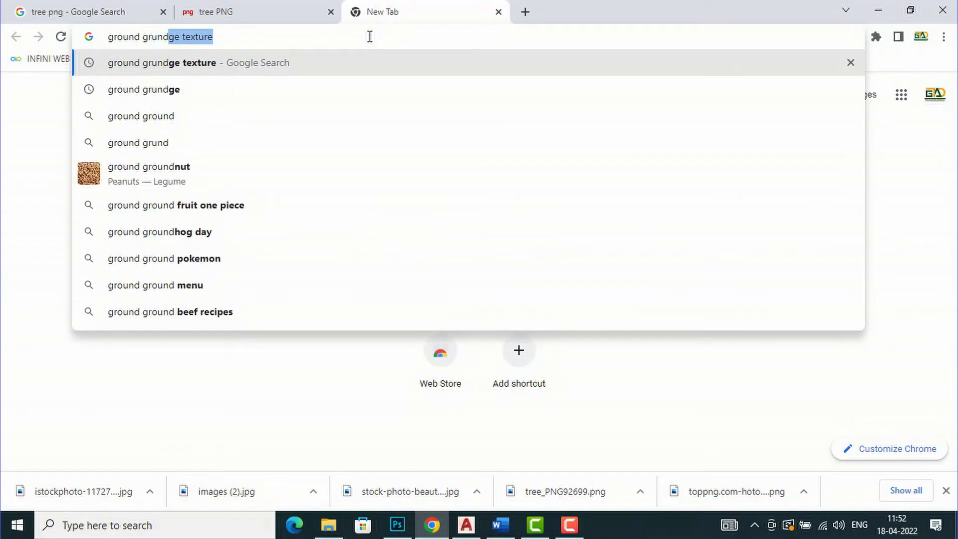
pyautogui.click(116, 69)
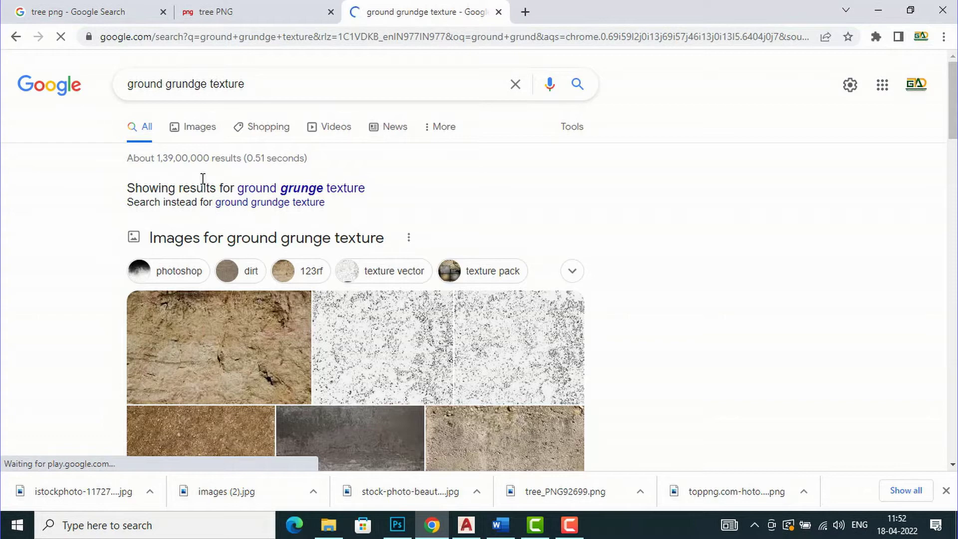
pyautogui.click(190, 134)
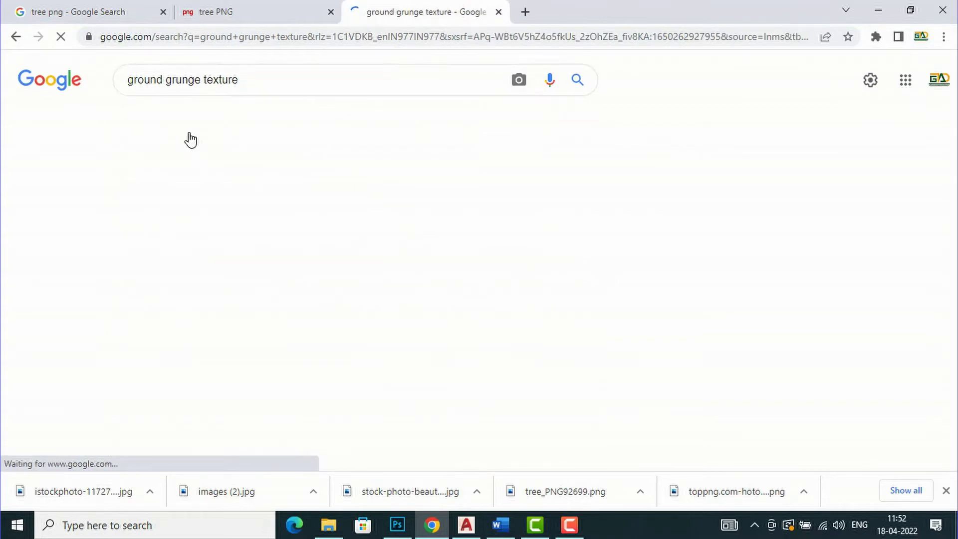
# Step: Browse the results and preview the dust grunge texture image
pyautogui.scroll(-2, 574, 227)
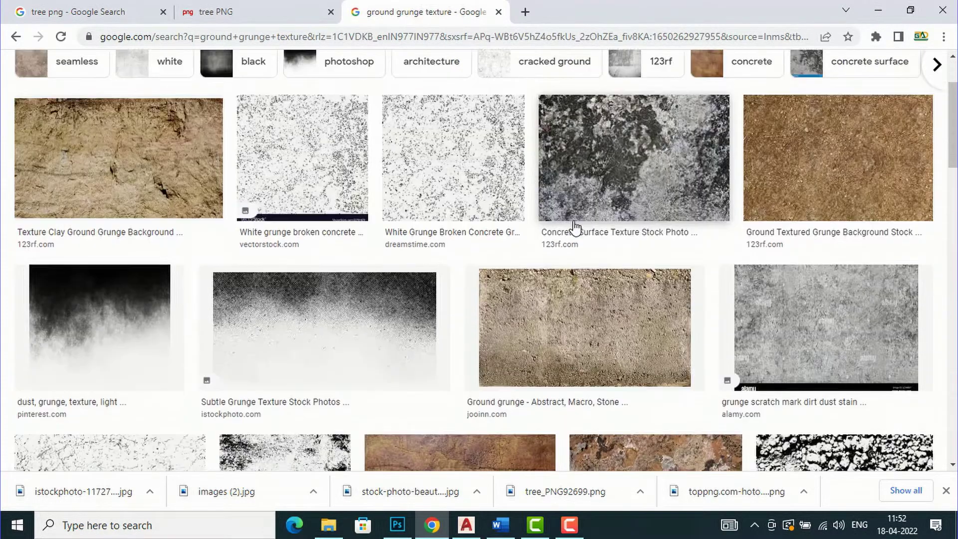
pyautogui.scroll(-1, 575, 227)
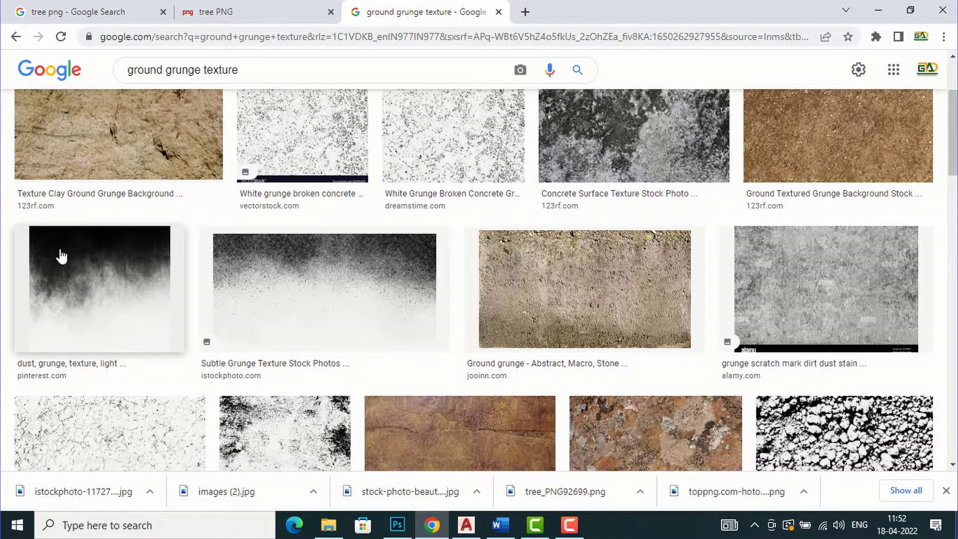
pyautogui.scroll(-1, 560, 274)
pyautogui.scroll(1, 560, 274)
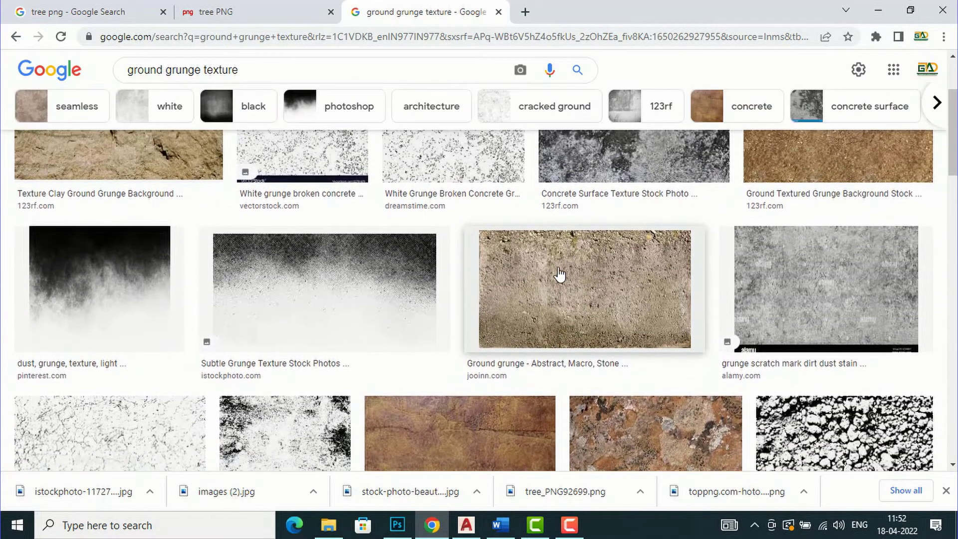
pyautogui.scroll(3, 560, 274)
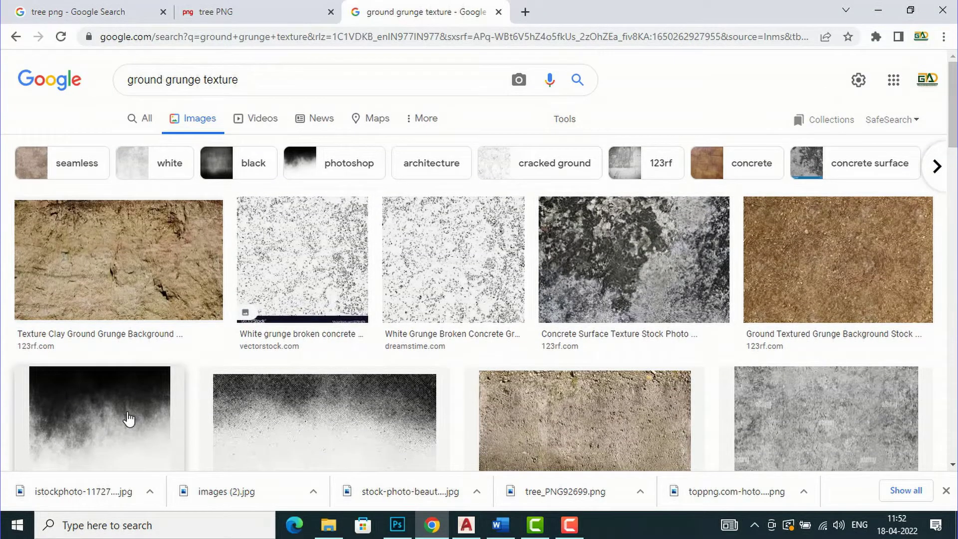
pyautogui.click(128, 419)
pyautogui.scroll(-4, 704, 229)
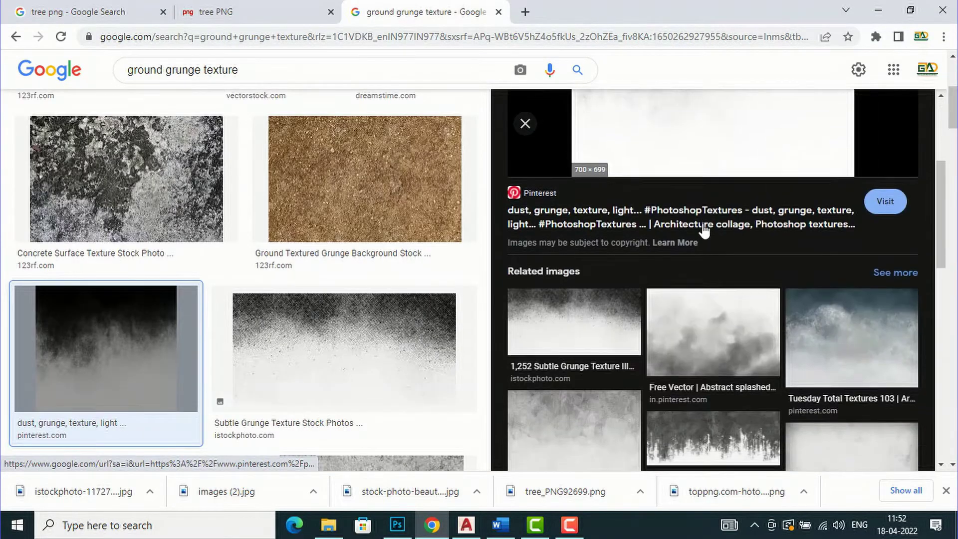
pyautogui.scroll(-7, 705, 230)
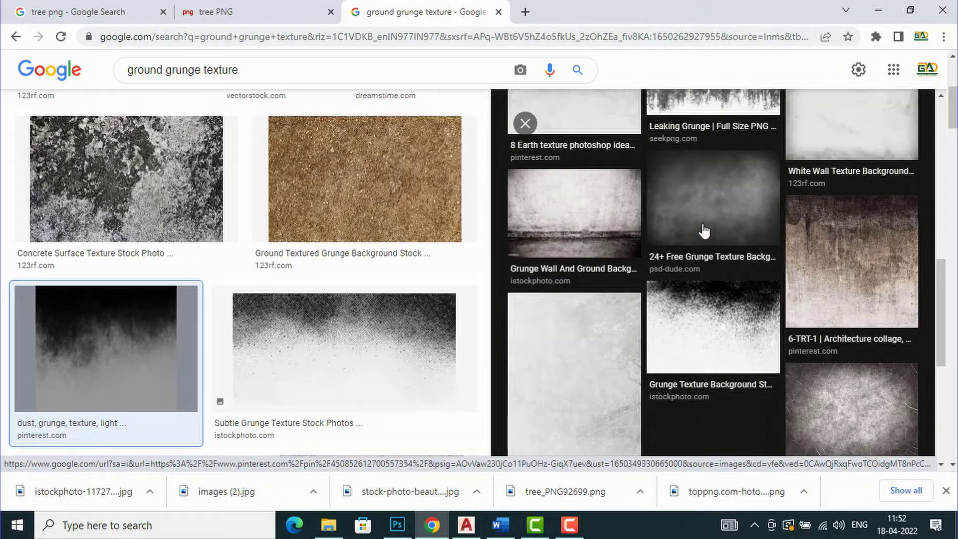
pyautogui.scroll(3, 703, 230)
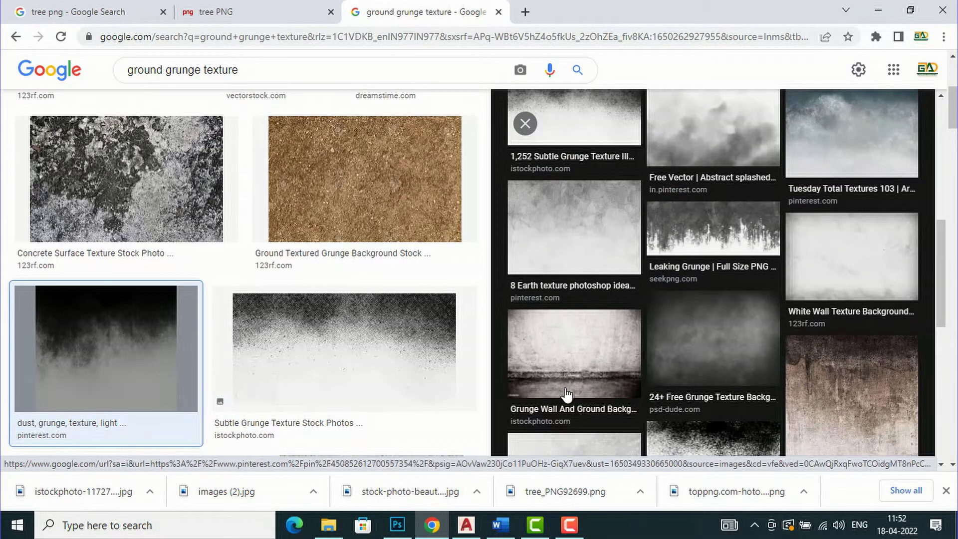
pyautogui.scroll(2, 540, 339)
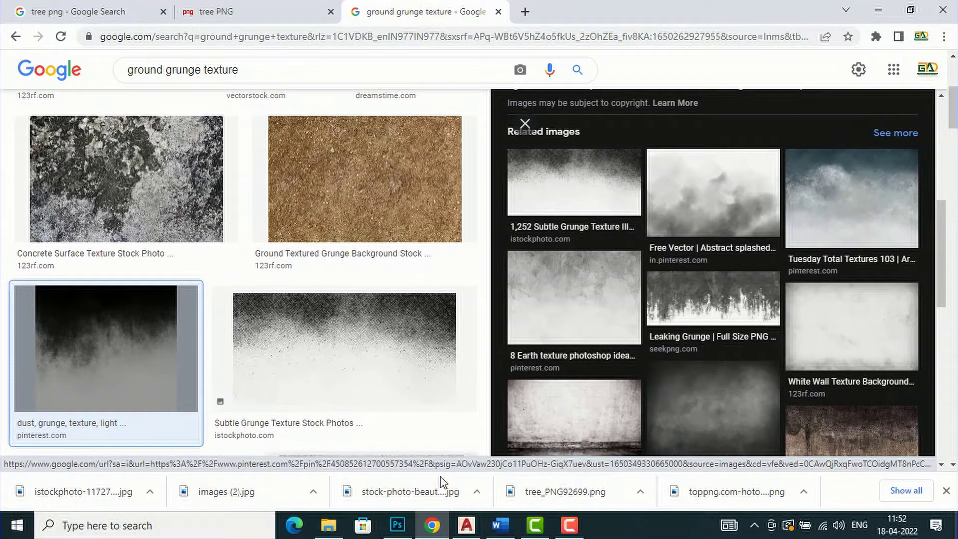
pyautogui.click(329, 525)
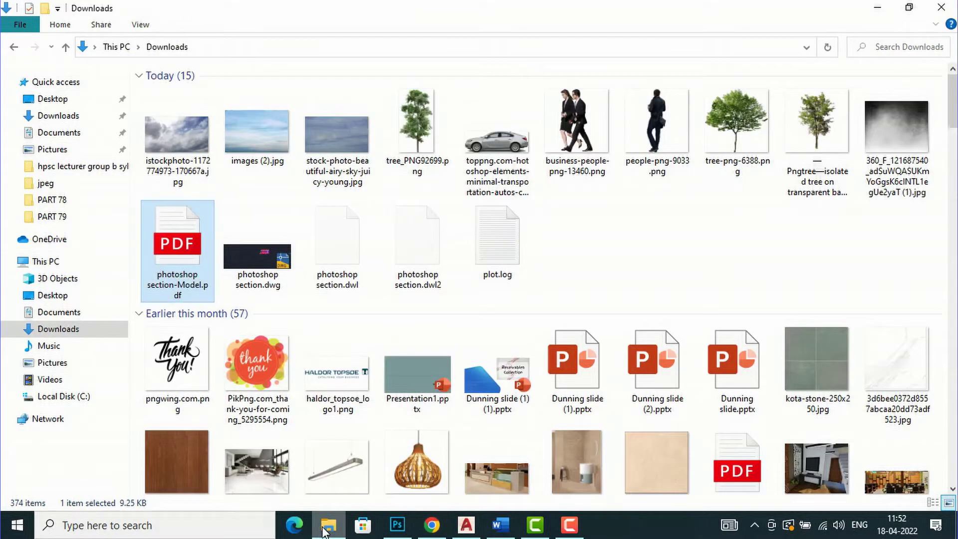
# Step: Open the downloaded grey grunge texture JPG in Adobe Photoshop CC 2019 via Open with
pyautogui.click(894, 135)
pyautogui.rightClick(894, 135)
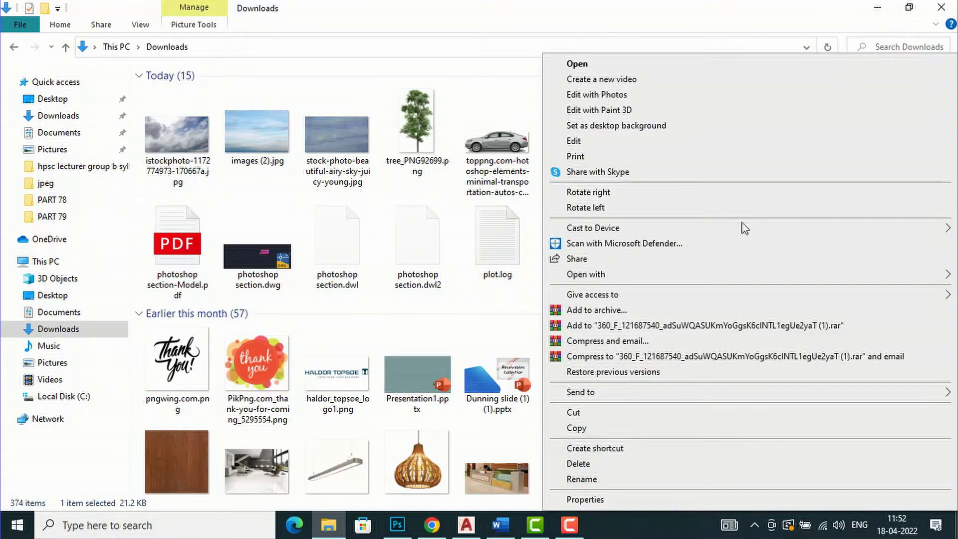
pyautogui.moveTo(691, 273)
pyautogui.click(469, 273)
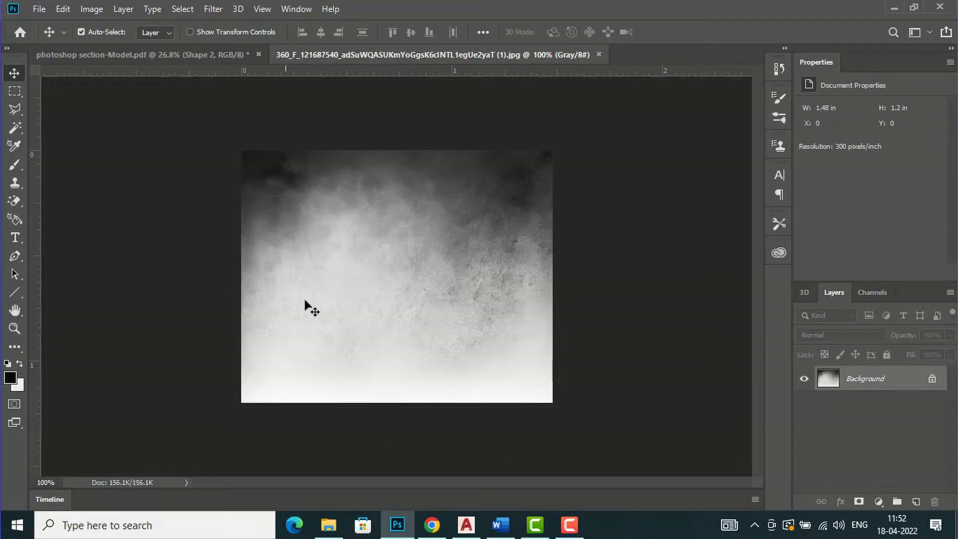
# Step: Save the grunge texture with Edit > Define Pattern, then close its document
pyautogui.click(63, 9)
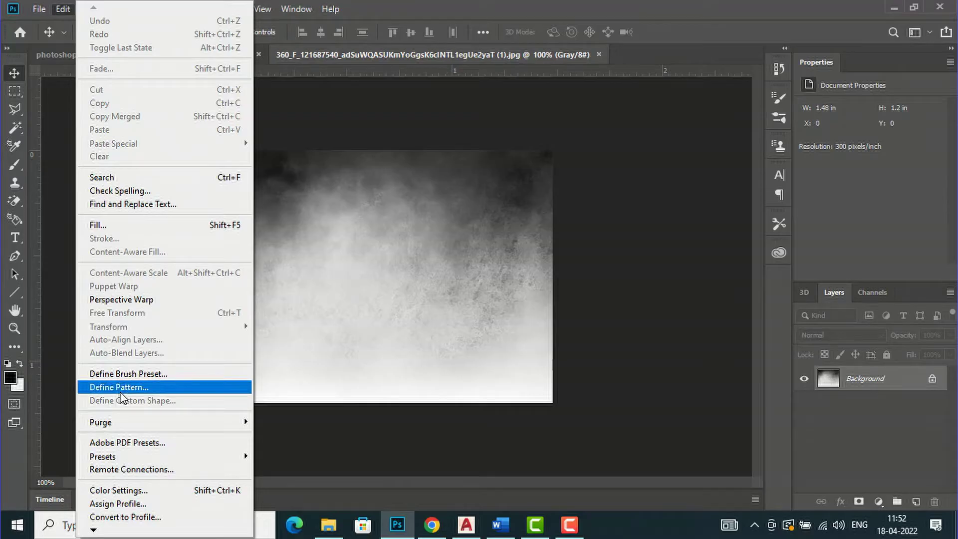
pyautogui.click(119, 392)
pyautogui.click(614, 160)
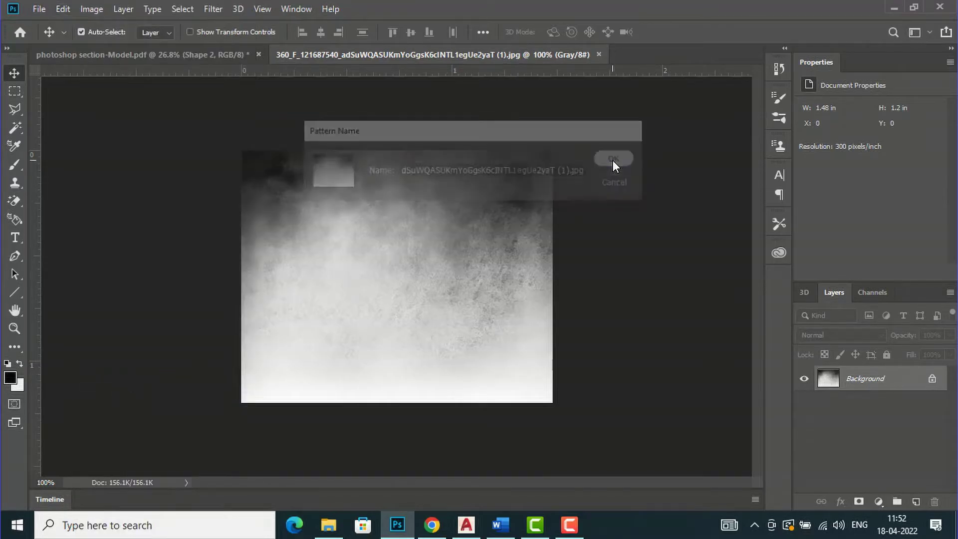
pyautogui.click(600, 55)
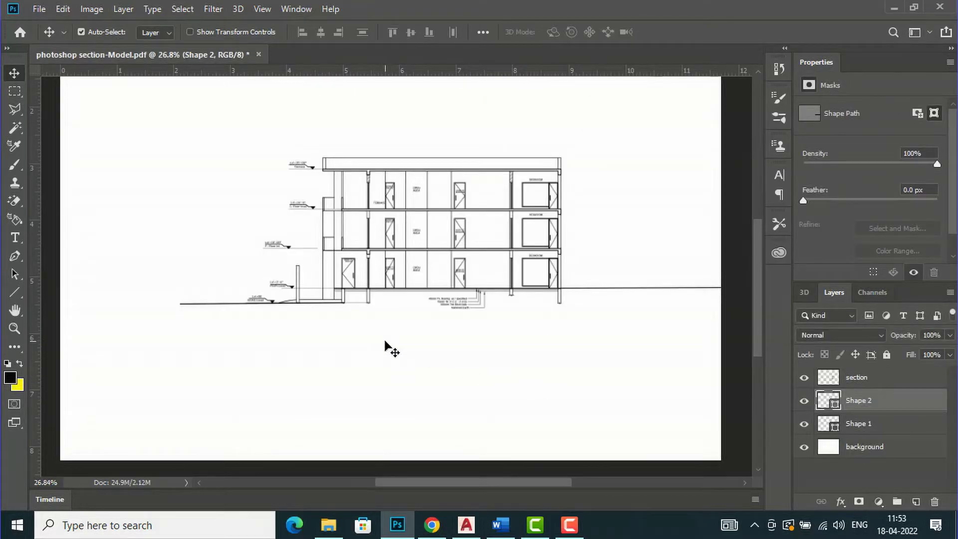
# Step: Choose the Rectangular Marquee Tool, zoom in, and marquee the ground area below the left road-level line
pyautogui.click(20, 90)
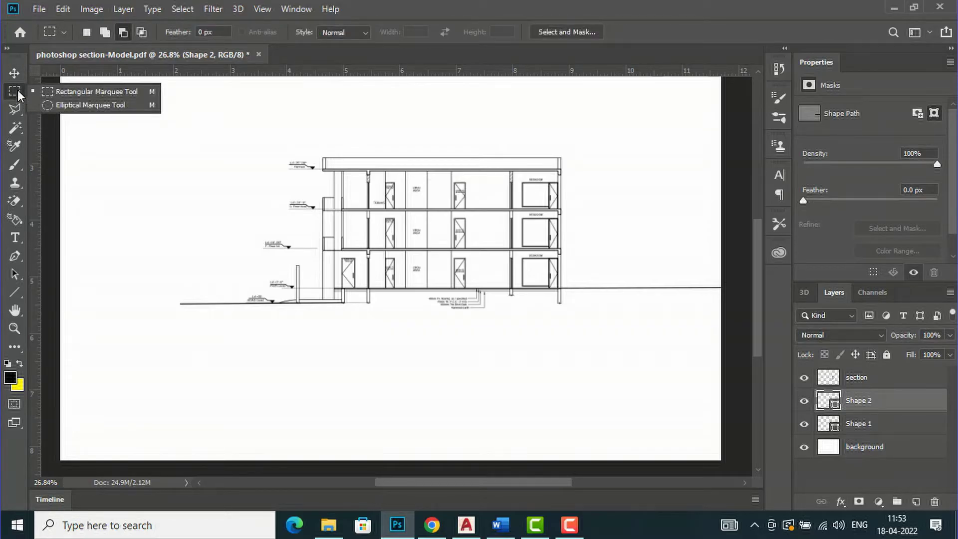
pyautogui.click(17, 90)
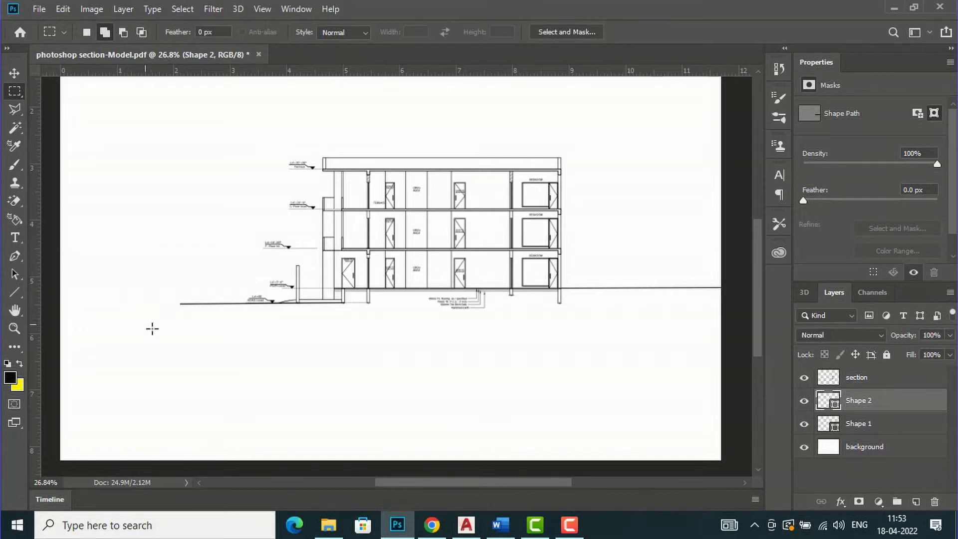
pyautogui.scroll(3, 170, 345)
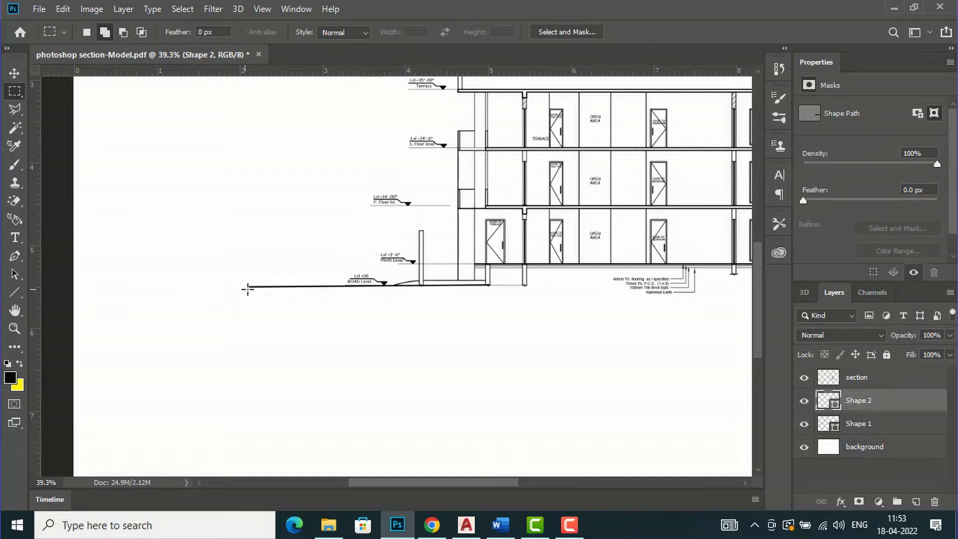
pyautogui.moveTo(247, 289); pyautogui.dragTo(529, 387)
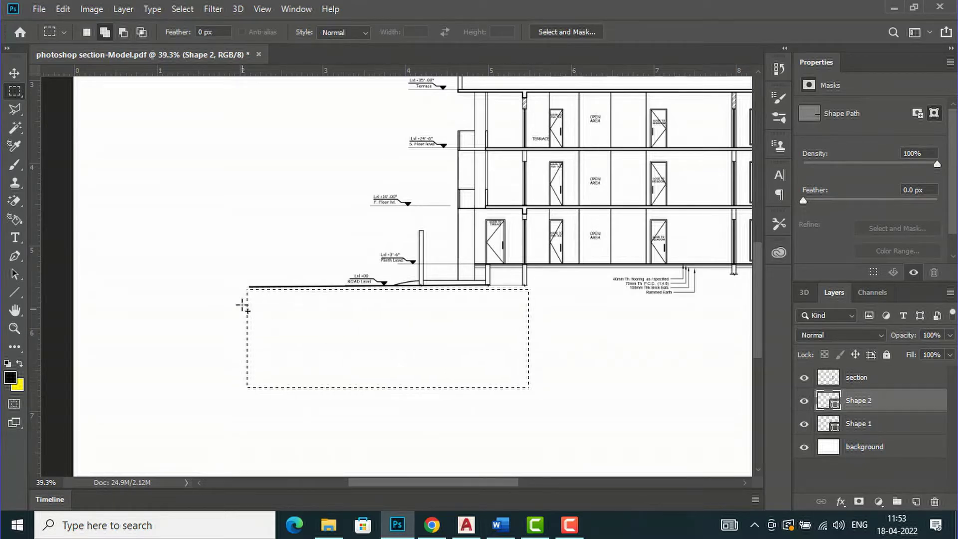
# Step: Add the space beneath the ground-floor slab to the ground selection
pyautogui.click(14, 73)
pyautogui.scroll(1, 308, 320)
pyautogui.scroll(3, 312, 319)
pyautogui.moveTo(297, 320); pyautogui.dragTo(280, 317)
pyautogui.scroll(-7, 329, 285)
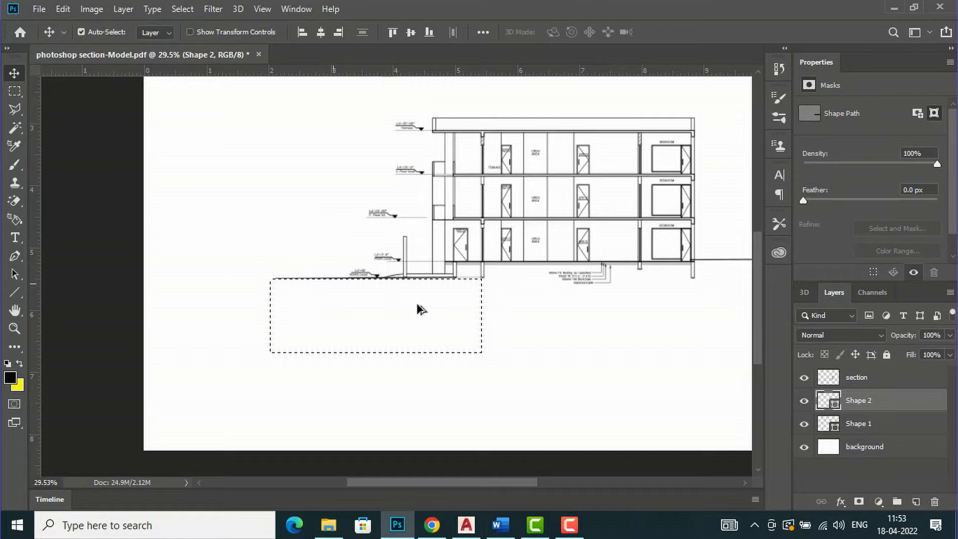
pyautogui.scroll(10, 464, 274)
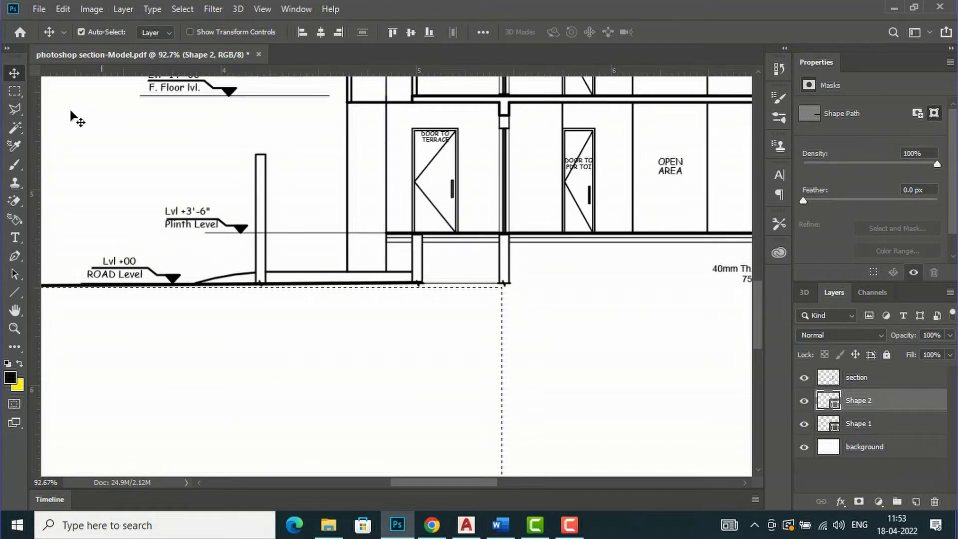
pyautogui.click(14, 92)
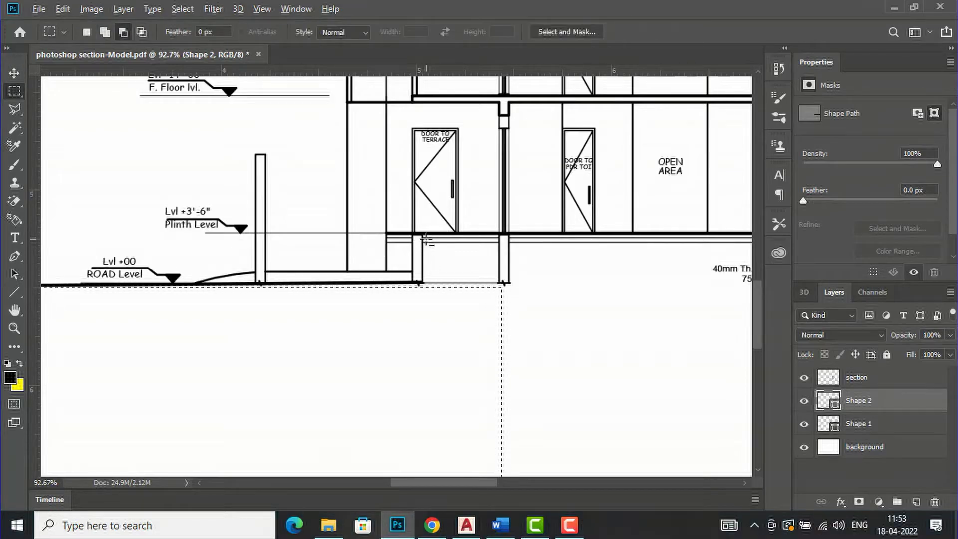
pyautogui.moveTo(423, 240); pyautogui.dragTo(497, 298)
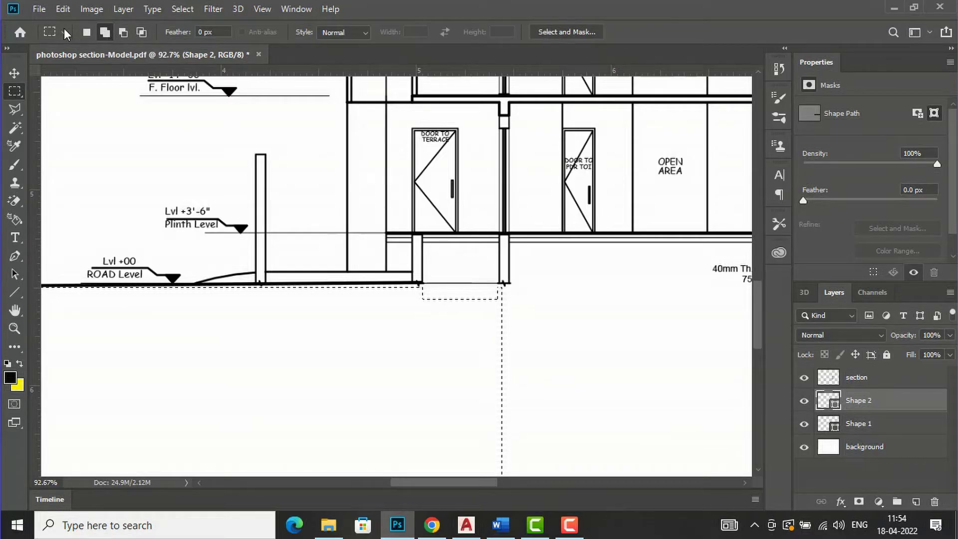
# Step: Trim the selection near the door column and add the gap between the columns
pyautogui.click(87, 33)
pyautogui.press('alt')
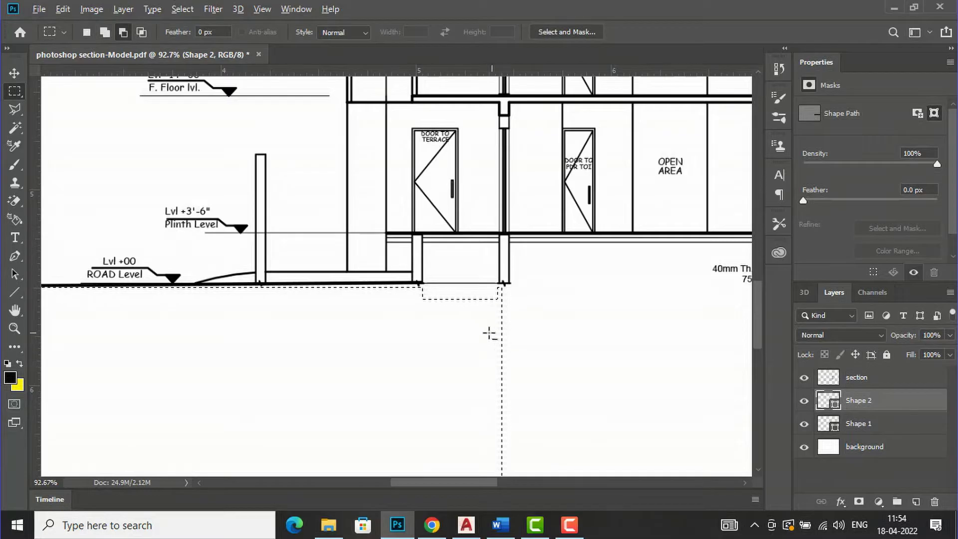
pyautogui.moveTo(501, 313); pyautogui.dragTo(424, 242)
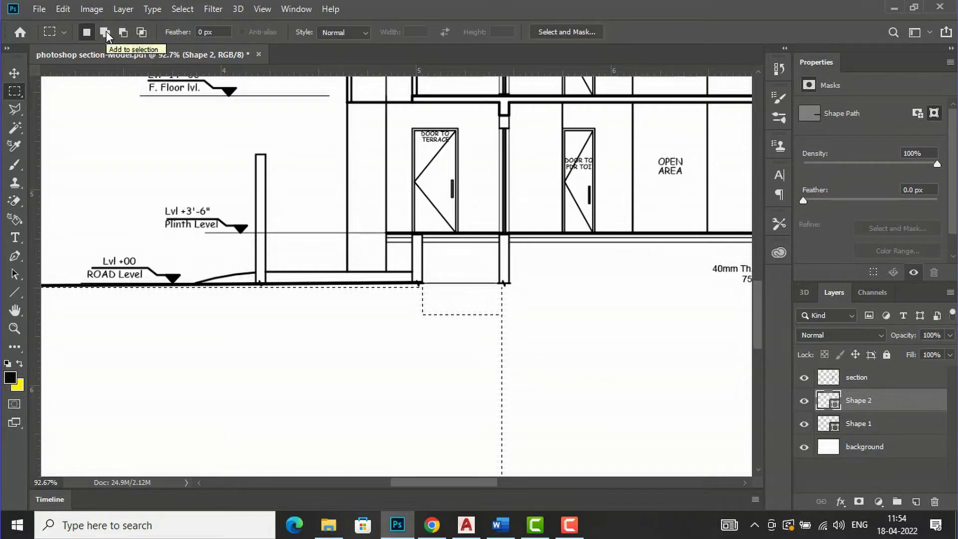
pyautogui.press('alt')
pyautogui.moveTo(498, 331); pyautogui.dragTo(423, 235)
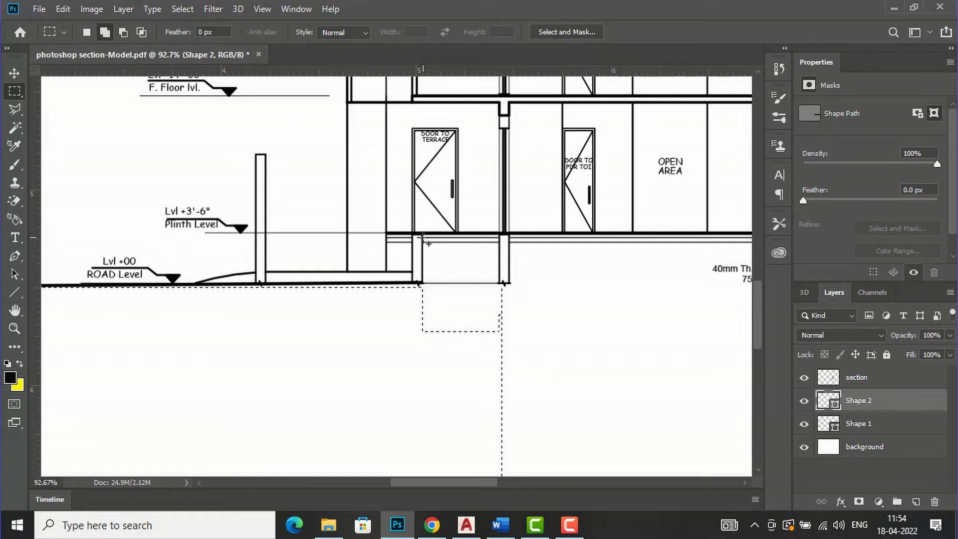
pyautogui.moveTo(499, 342); pyautogui.dragTo(427, 242)
pyautogui.scroll(-2, 392, 269)
# Step: Add the area beside the right column, then subtract the large region to its right
pyautogui.scroll(-1, 220, 165)
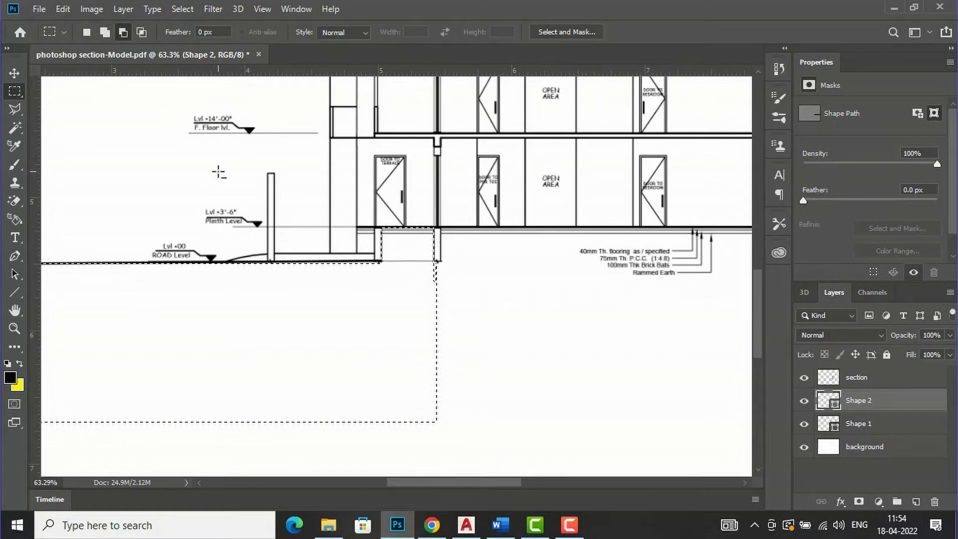
pyautogui.scroll(-1, 618, 289)
pyautogui.scroll(-1, 499, 265)
pyautogui.scroll(-2, 375, 250)
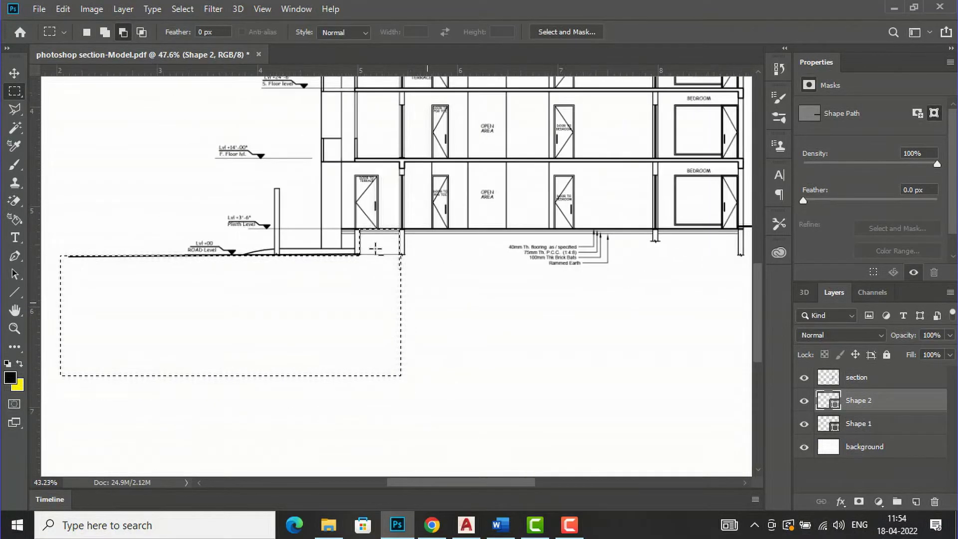
pyautogui.scroll(5, 395, 257)
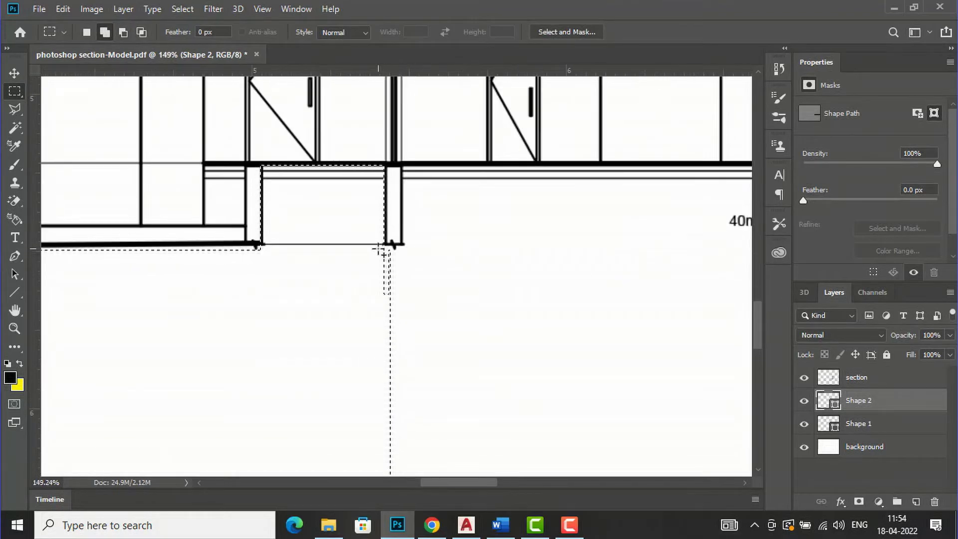
pyautogui.moveTo(371, 240); pyautogui.dragTo(412, 302)
pyautogui.press('alt')
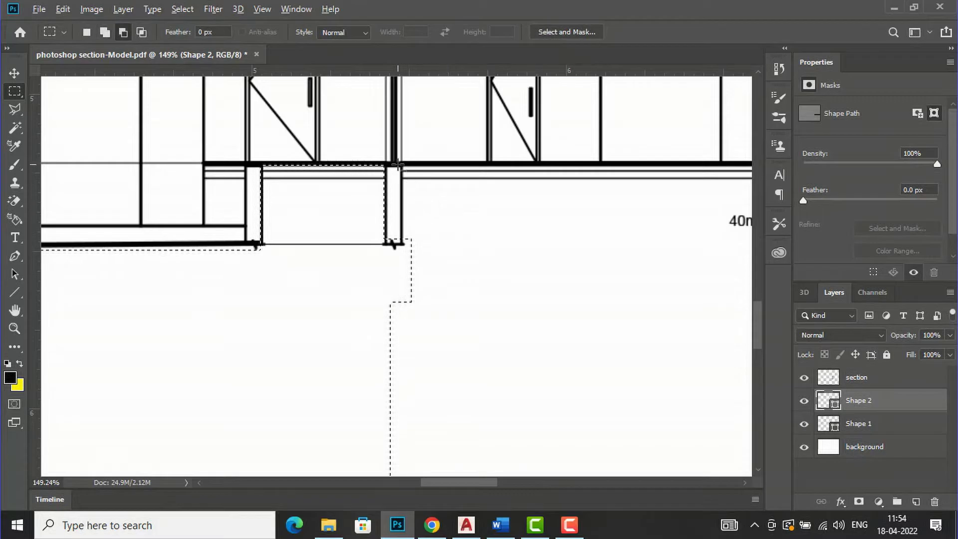
pyautogui.moveTo(402, 182); pyautogui.dragTo(702, 406)
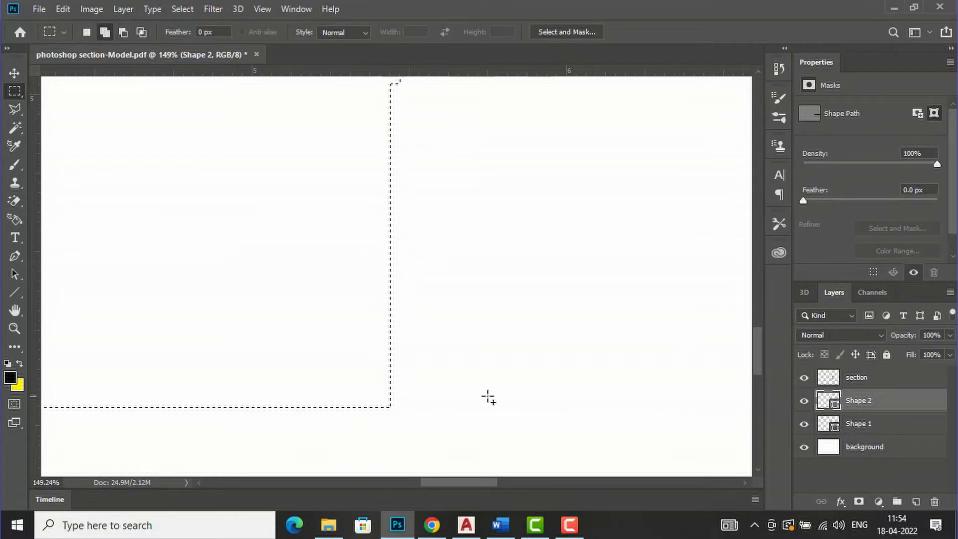
# Step: Shift-add a rectangle extending the ground selection to the page's right edge
pyautogui.scroll(-4, 357, 361)
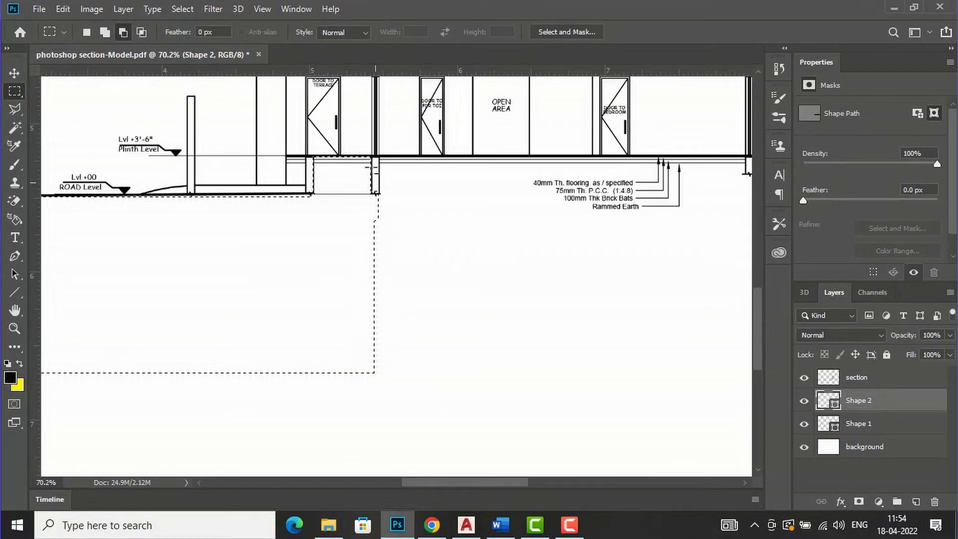
pyautogui.press('shift')
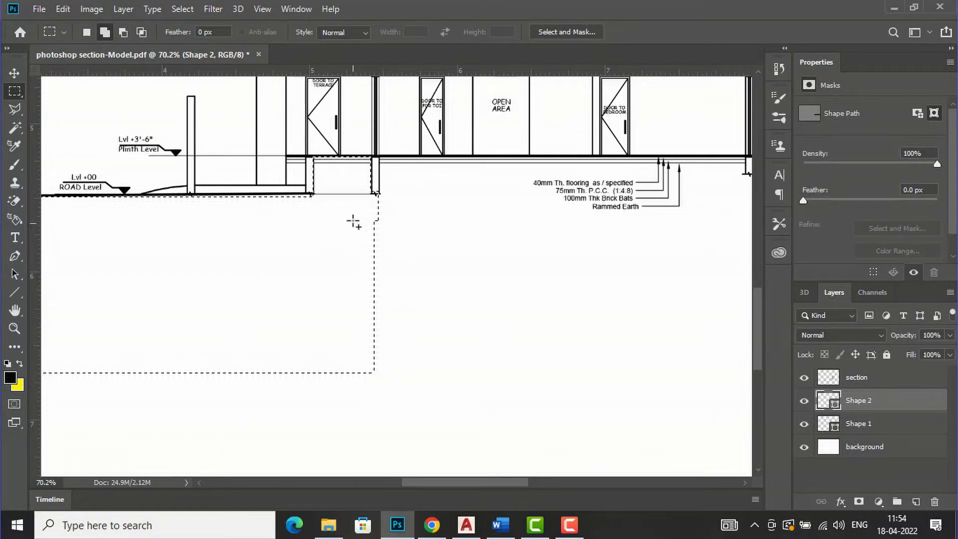
pyautogui.moveTo(353, 193); pyautogui.dragTo(514, 370)
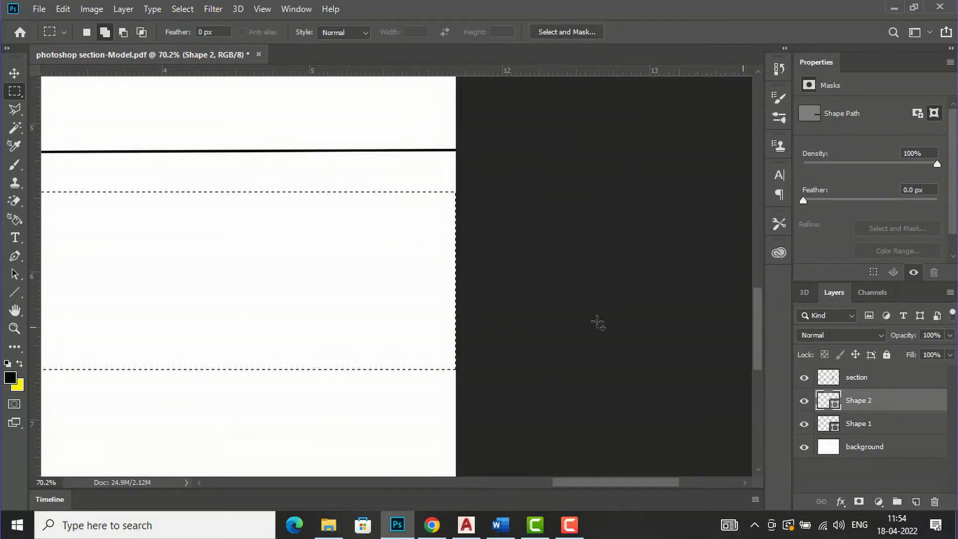
pyautogui.scroll(-2, 673, 306)
pyautogui.scroll(-1, 673, 306)
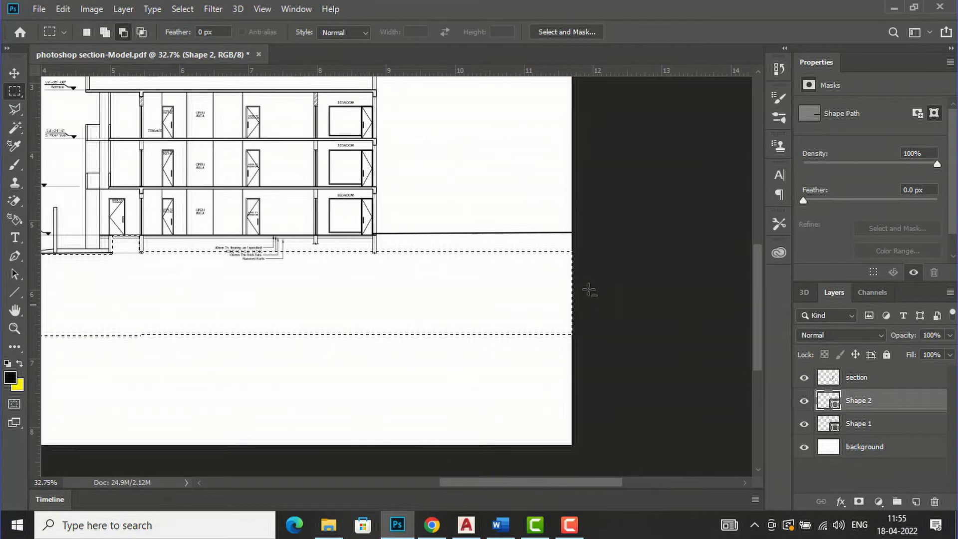
pyautogui.scroll(2, 244, 268)
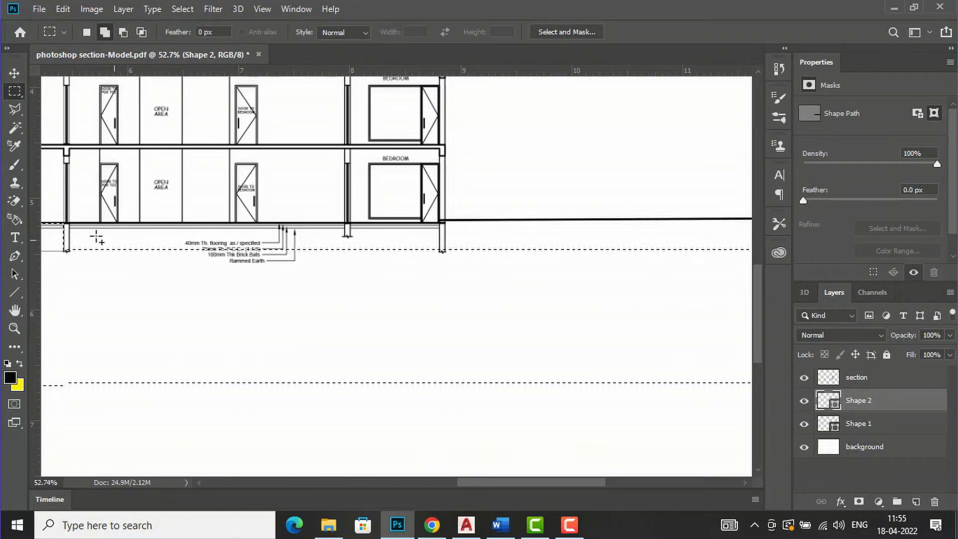
# Step: Add the strip beneath the building's floor and the ground right of the building
pyautogui.moveTo(73, 228); pyautogui.dragTo(442, 251)
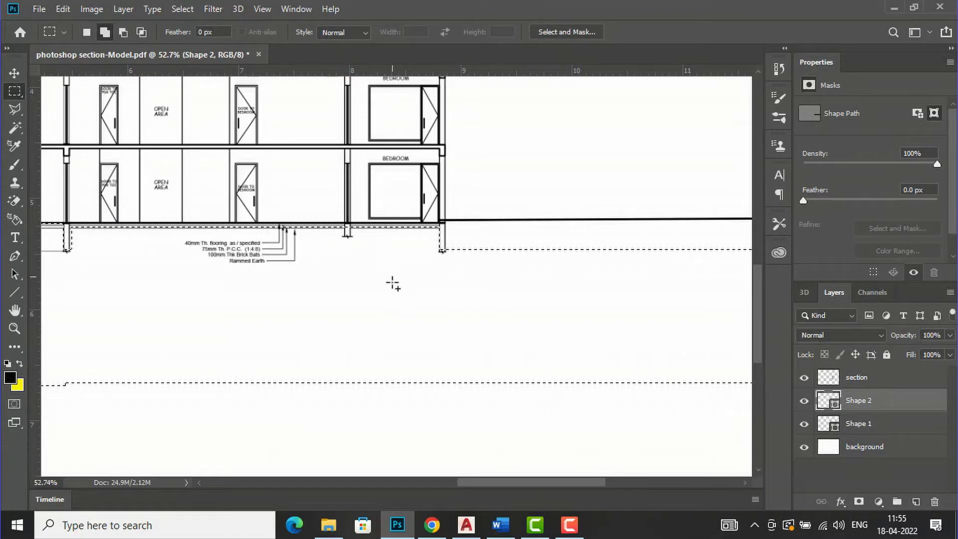
pyautogui.scroll(-3, 320, 300)
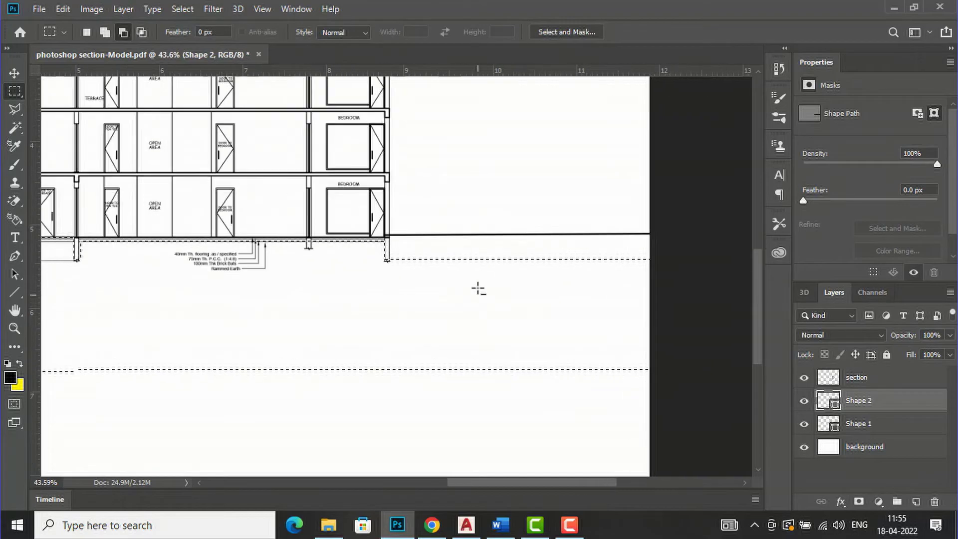
pyautogui.press('shift')
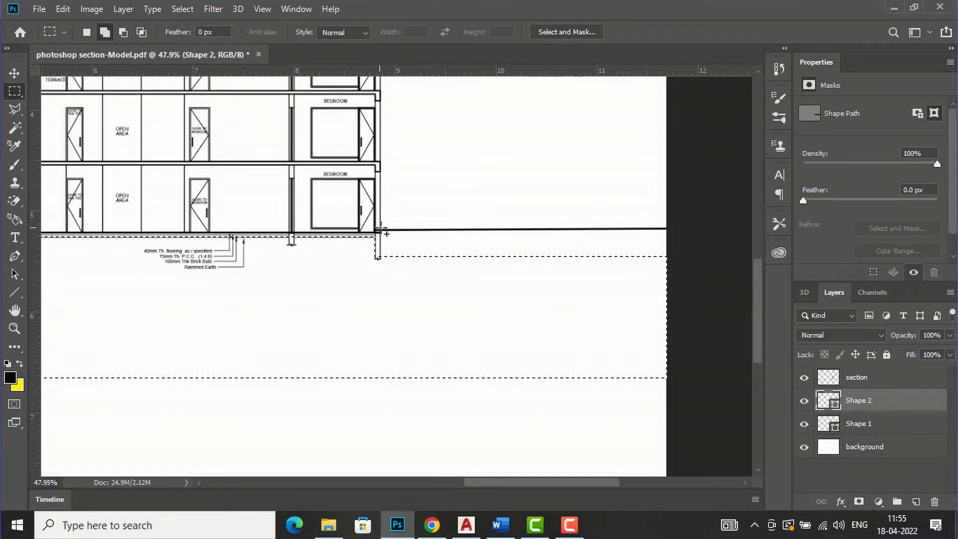
pyautogui.moveTo(381, 230); pyautogui.dragTo(669, 280)
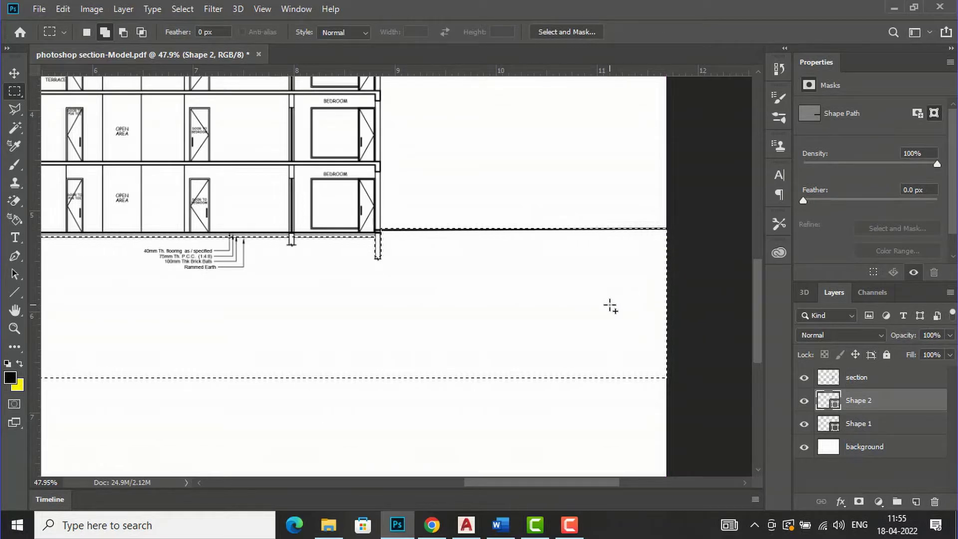
pyautogui.scroll(-4, 626, 310)
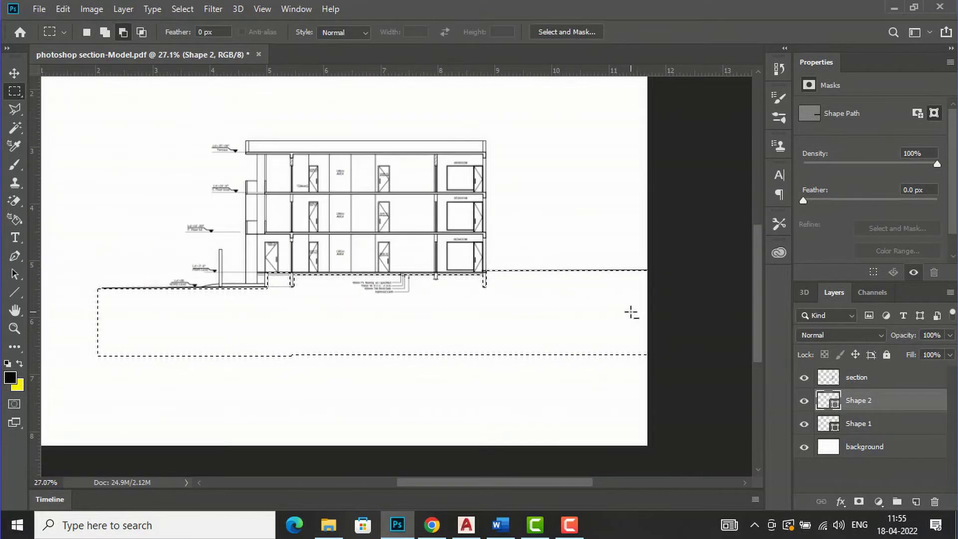
pyautogui.scroll(2, 196, 339)
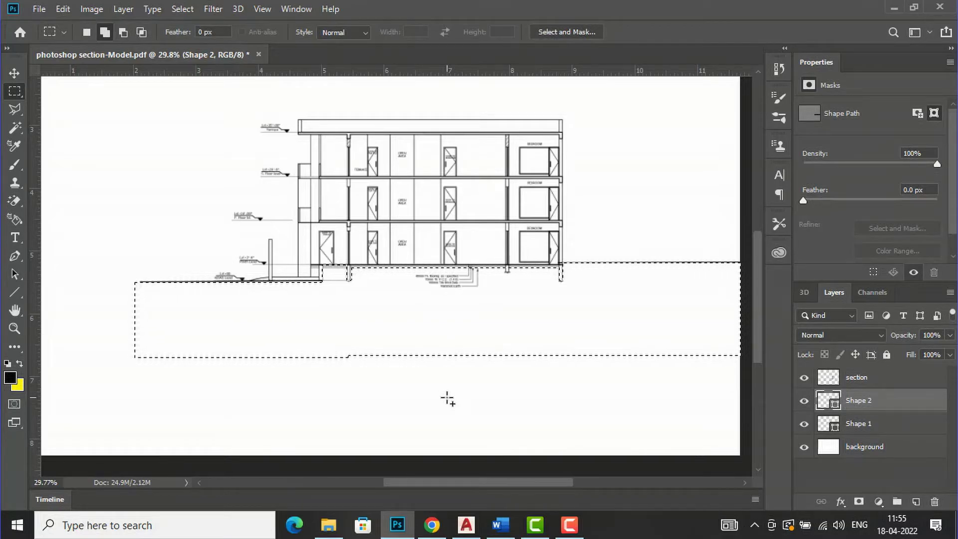
# Step: Sample grey a9a9a0 from the drawing as foreground colour and add a new empty layer
pyautogui.click(9, 378)
pyautogui.moveTo(558, 270); pyautogui.dragTo(555, 274)
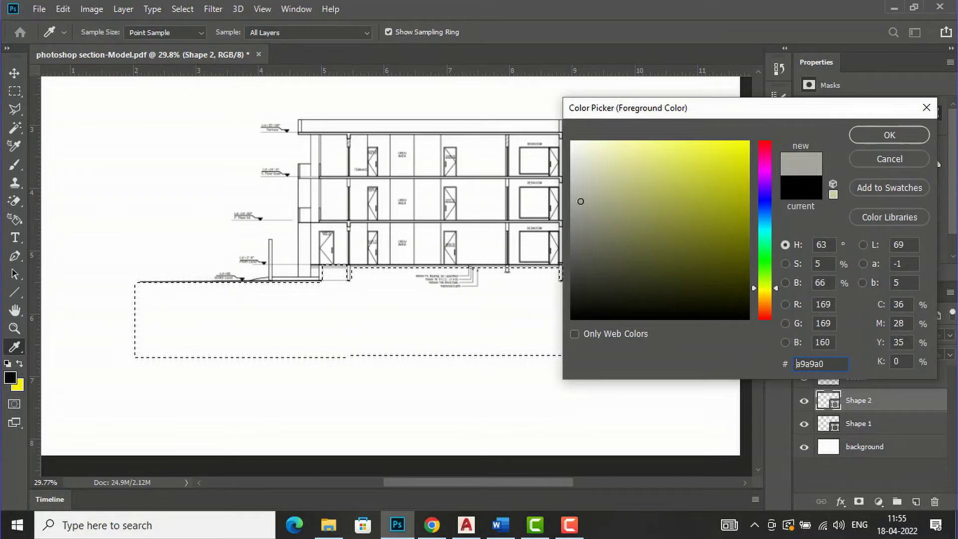
pyautogui.click(904, 133)
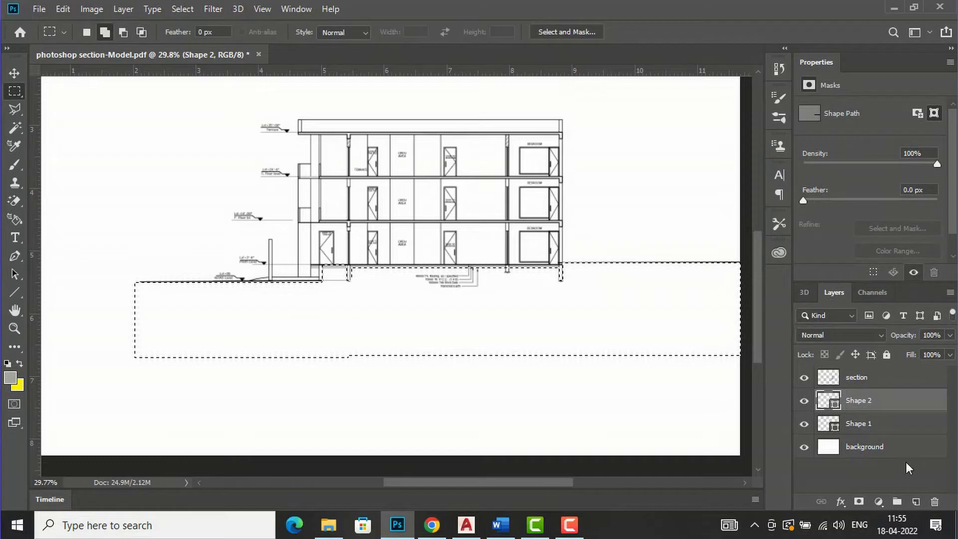
pyautogui.click(916, 503)
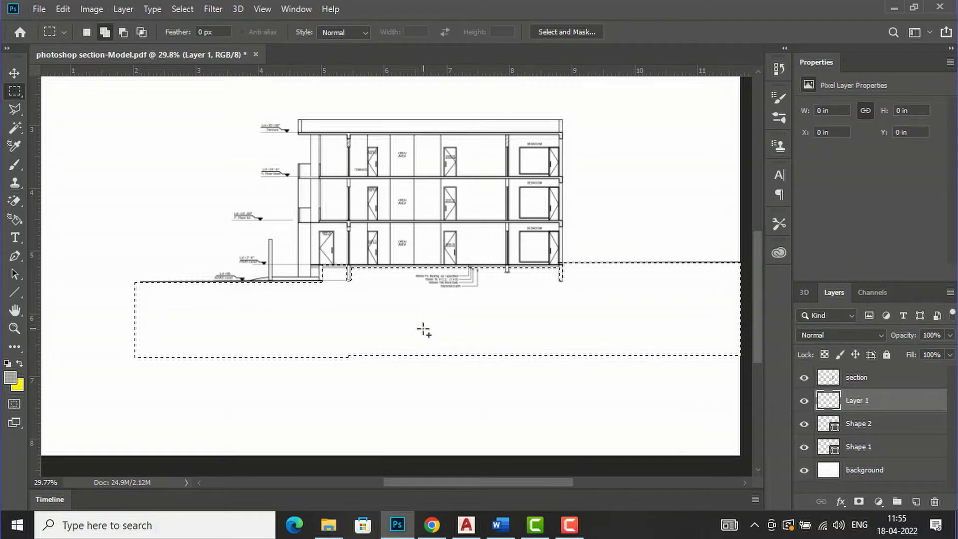
# Step: Name the layer 'ground grudnge', fill the ground selection with grey, and deselect
pyautogui.doubleClick(858, 401)
pyautogui.write('ground grudnae')
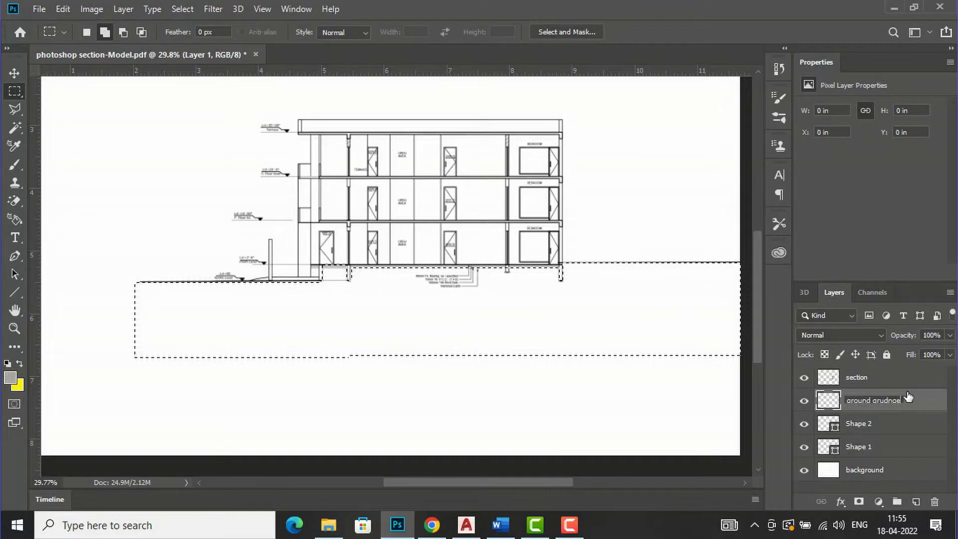
pyautogui.press('Return')
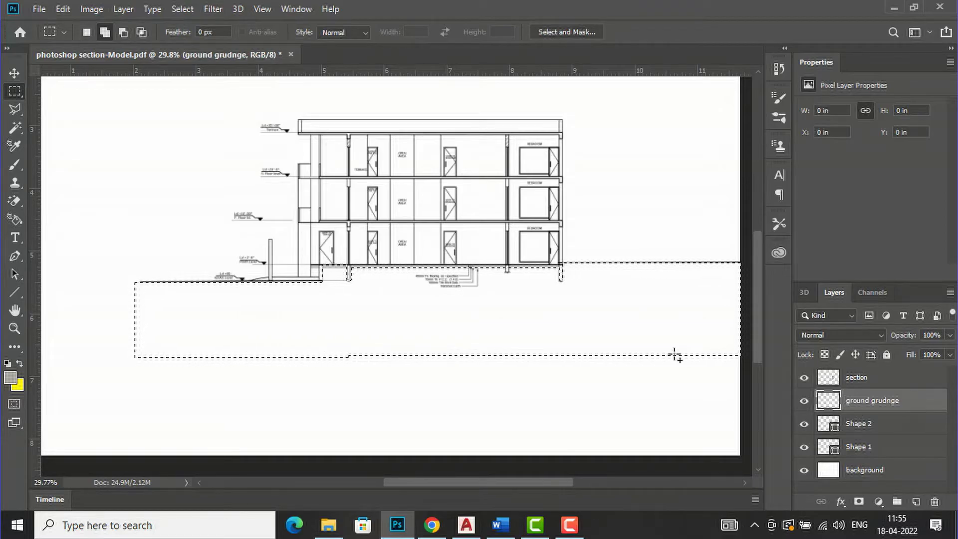
pyautogui.press('g')
pyautogui.click(518, 325)
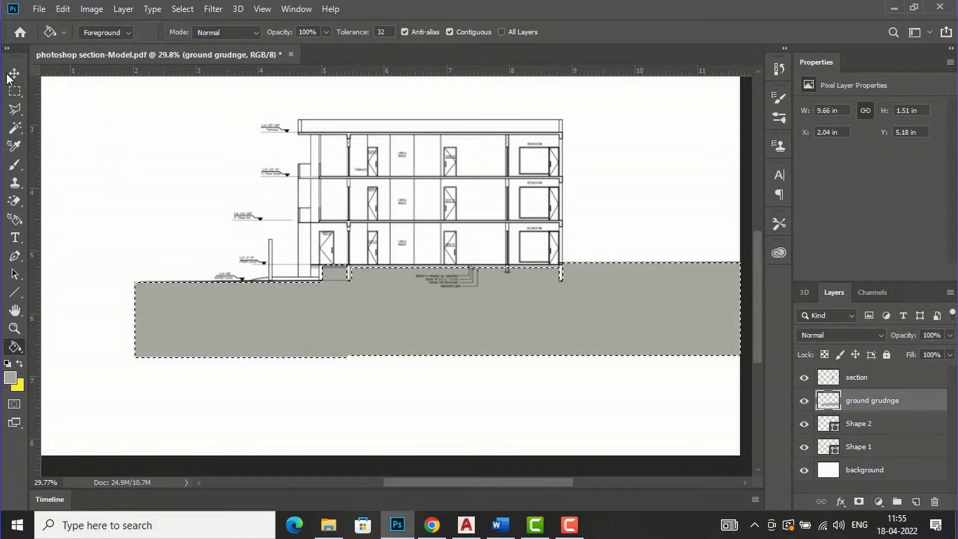
pyautogui.press('v')
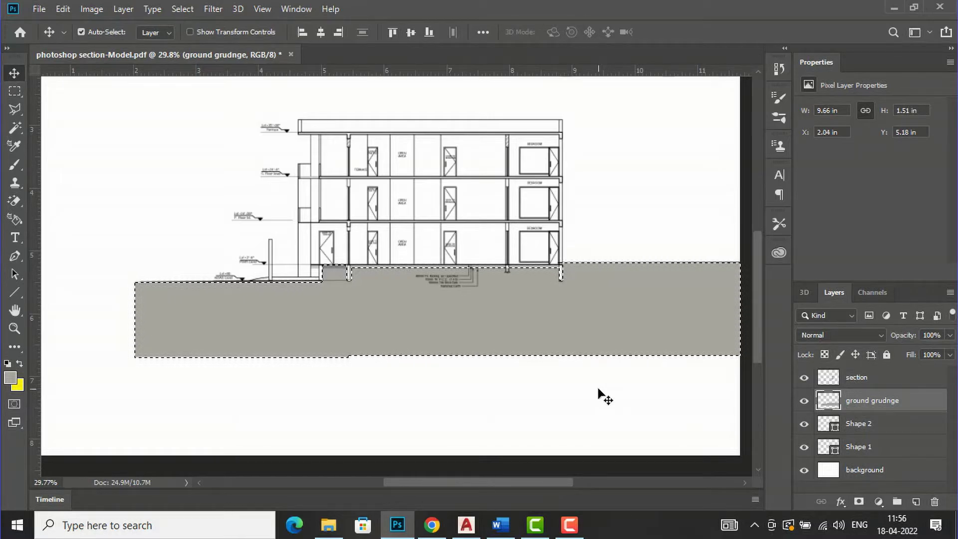
pyautogui.press('ctrl')
pyautogui.hotkey('ctrl', 'd')
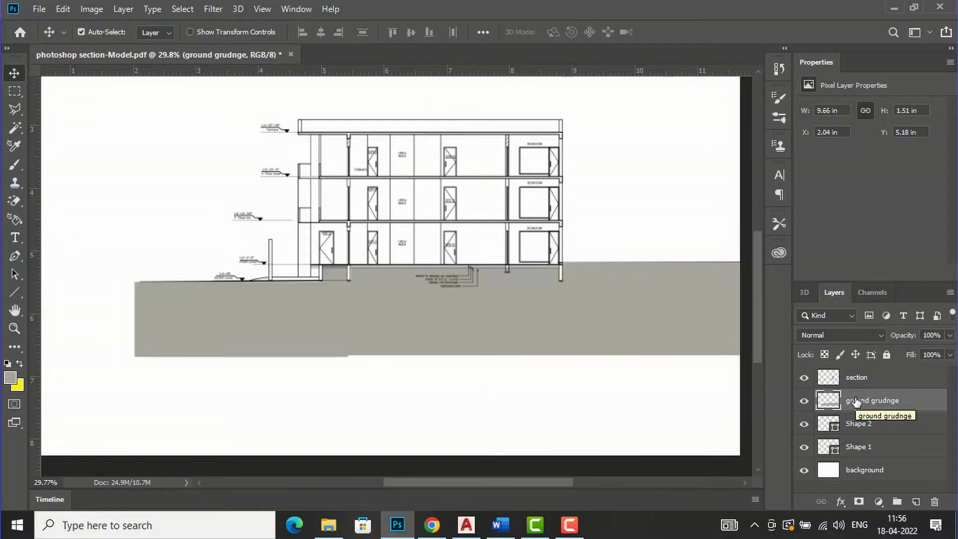
pyautogui.rightClick(856, 401)
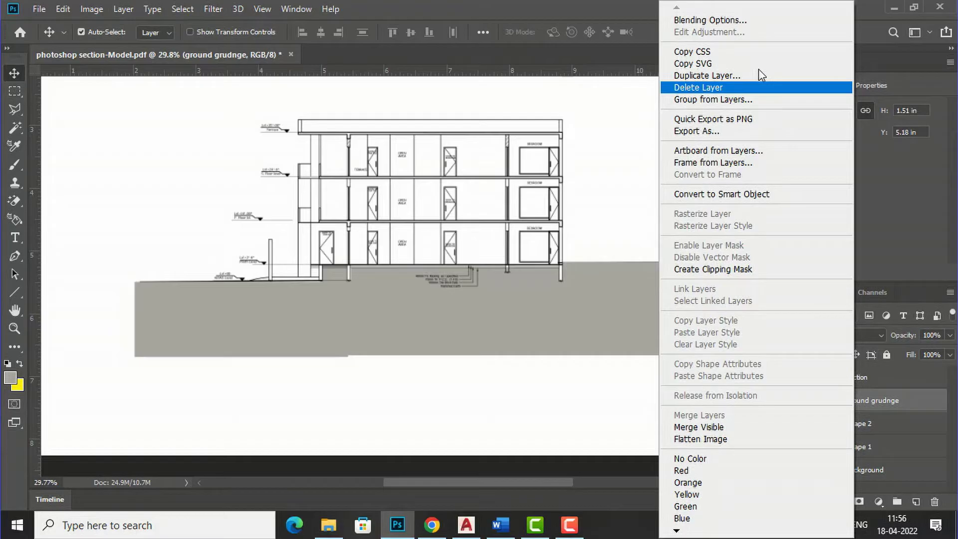
# Step: Give the ground grudnge layer a cloudy Pattern Overlay scaled to 342%
pyautogui.click(730, 21)
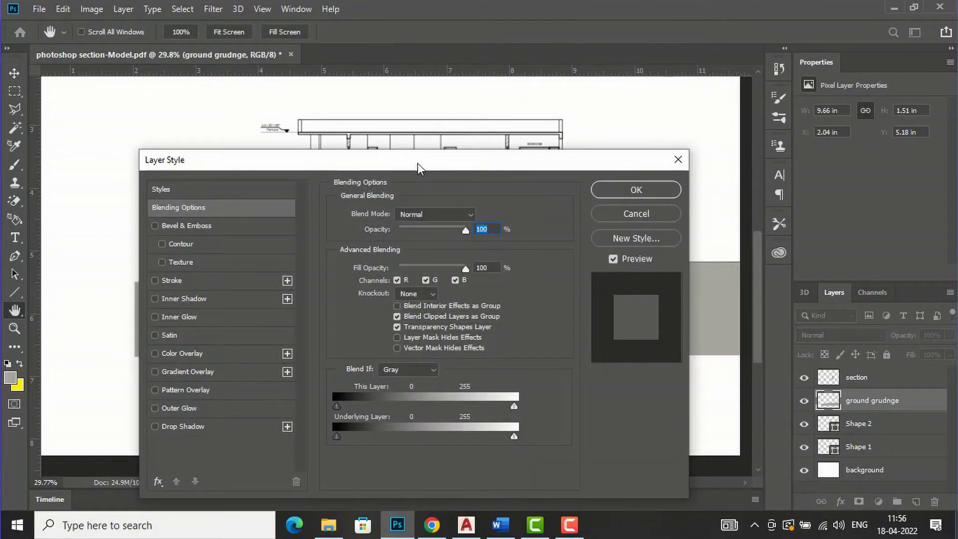
pyautogui.moveTo(418, 163)
pyautogui.mouseDown()
pyautogui.moveTo(822, 117)
pyautogui.moveTo(855, 155)
pyautogui.moveTo(873, 160)
pyautogui.mouseUp()
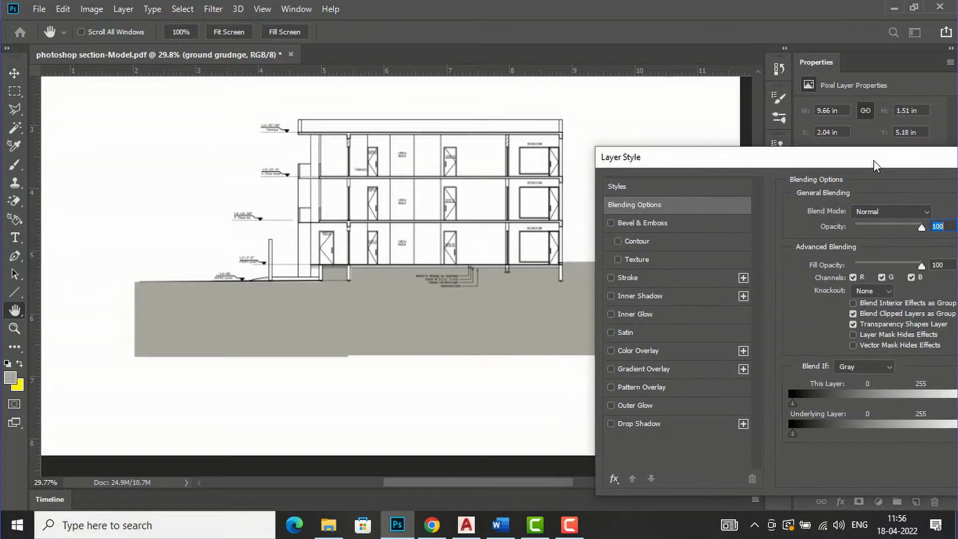
pyautogui.click(612, 386)
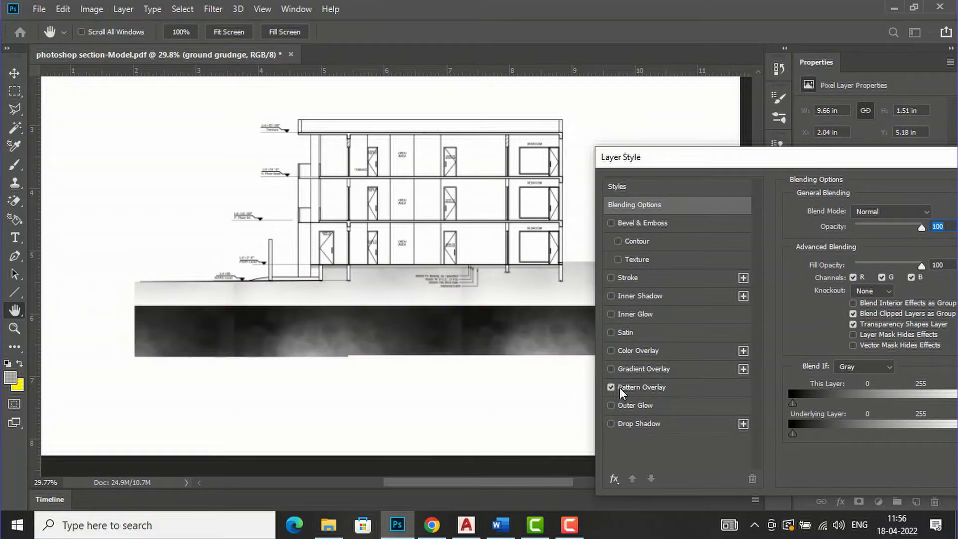
pyautogui.click(655, 383)
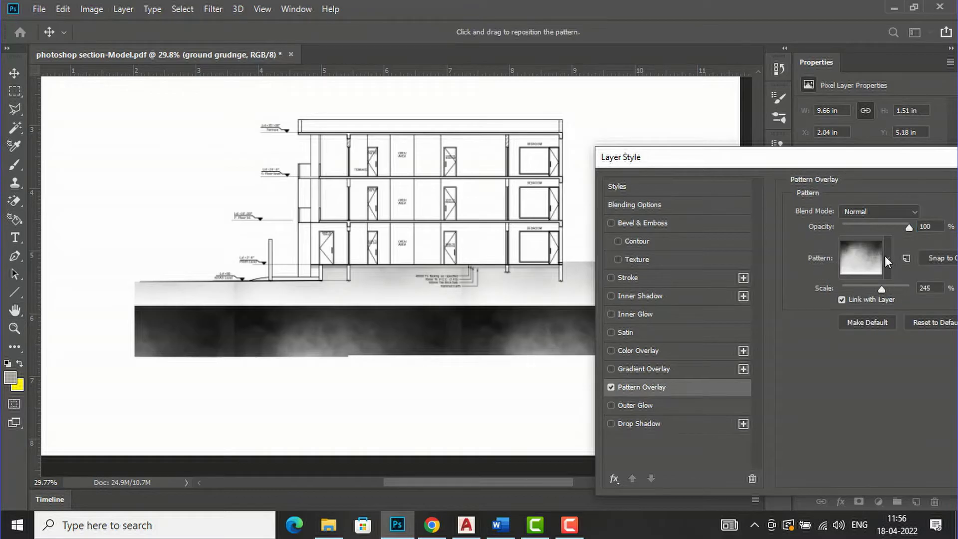
pyautogui.click(886, 258)
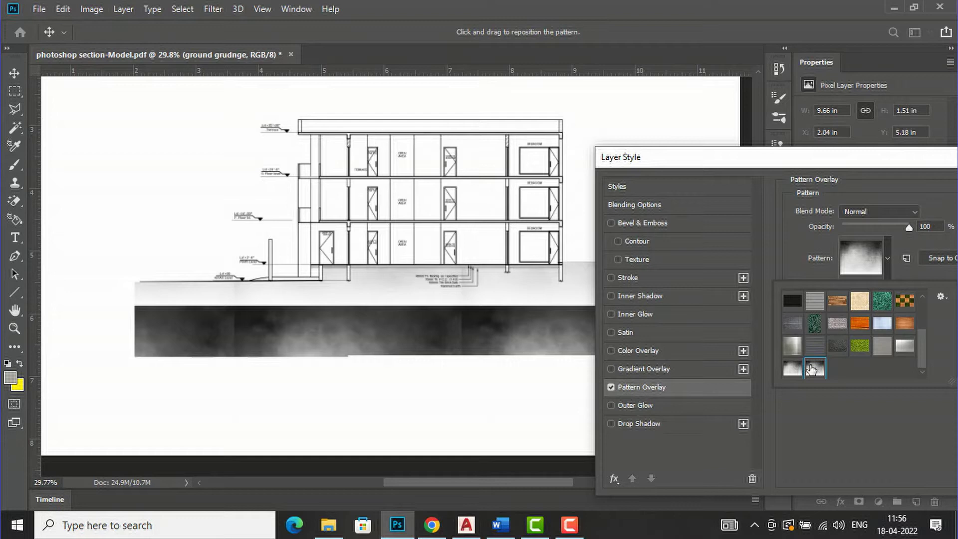
pyautogui.click(788, 159)
pyautogui.moveTo(788, 159); pyautogui.dragTo(441, 345)
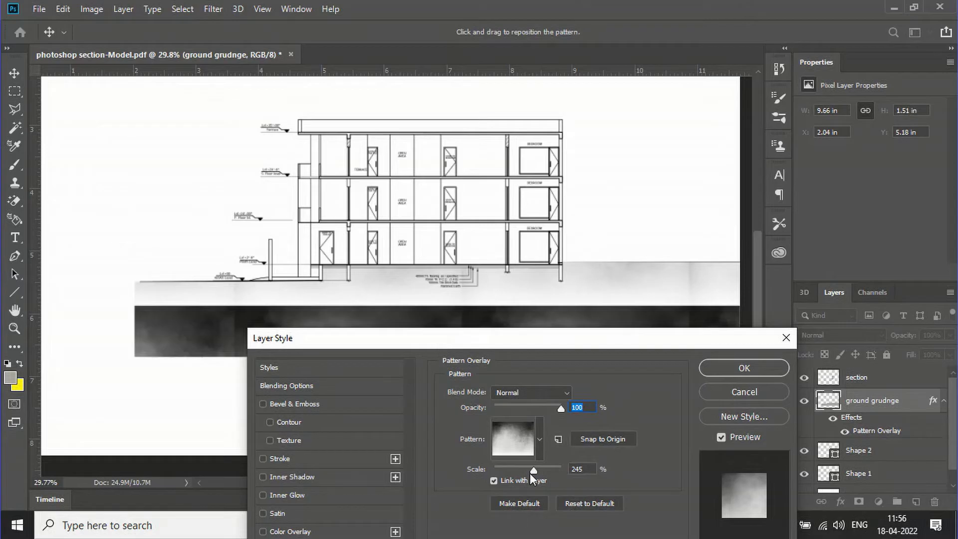
pyautogui.moveTo(537, 468)
pyautogui.mouseDown()
pyautogui.moveTo(546, 469)
pyautogui.moveTo(538, 457)
pyautogui.mouseUp()
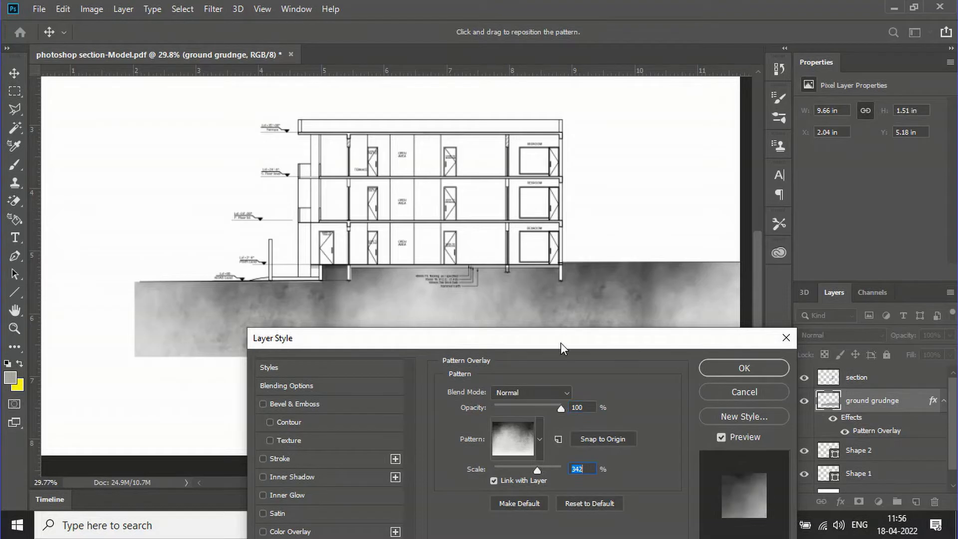
pyautogui.moveTo(561, 342); pyautogui.dragTo(662, 411)
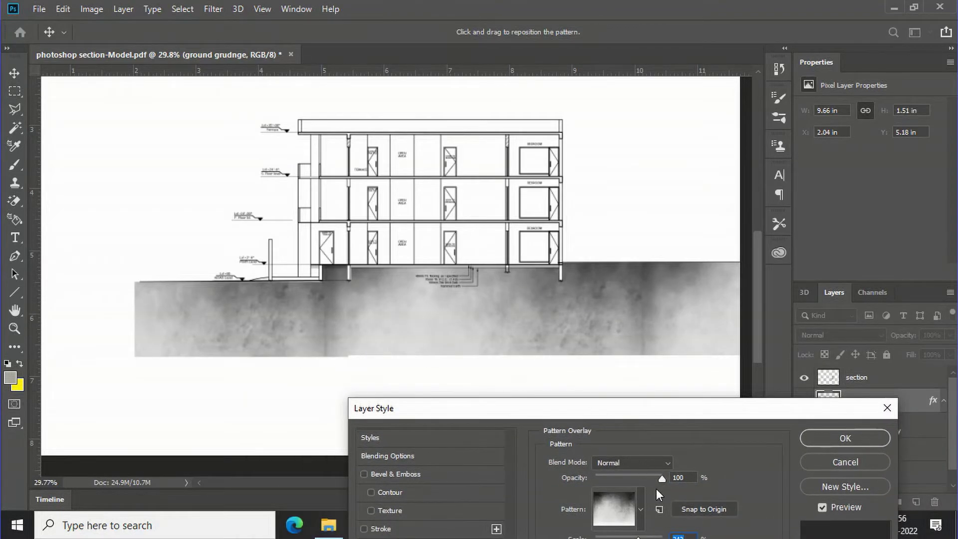
pyautogui.moveTo(661, 478); pyautogui.dragTo(699, 483)
pyautogui.click(657, 461)
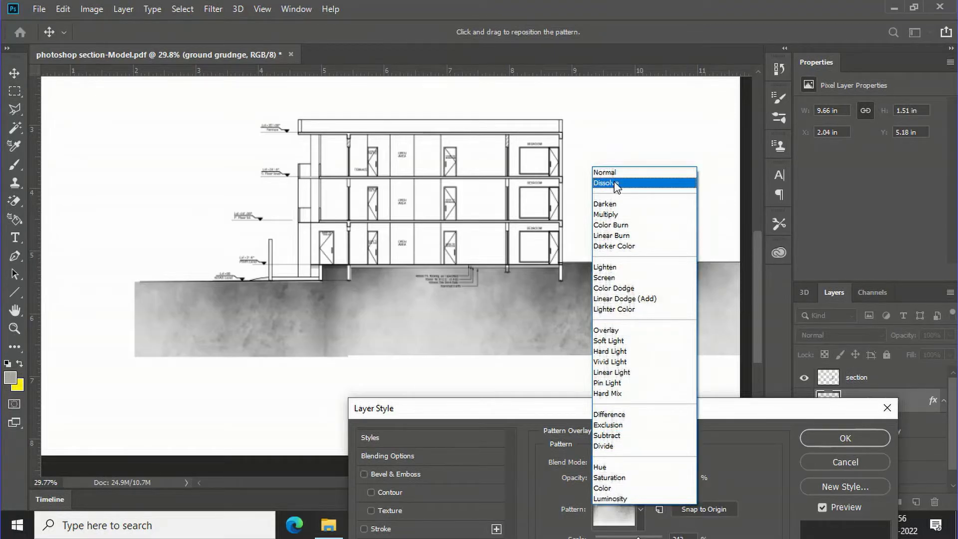
# Step: Compare Darken, Multiply and Hue blends for the pattern, then commit it in Normal mode
pyautogui.click(616, 205)
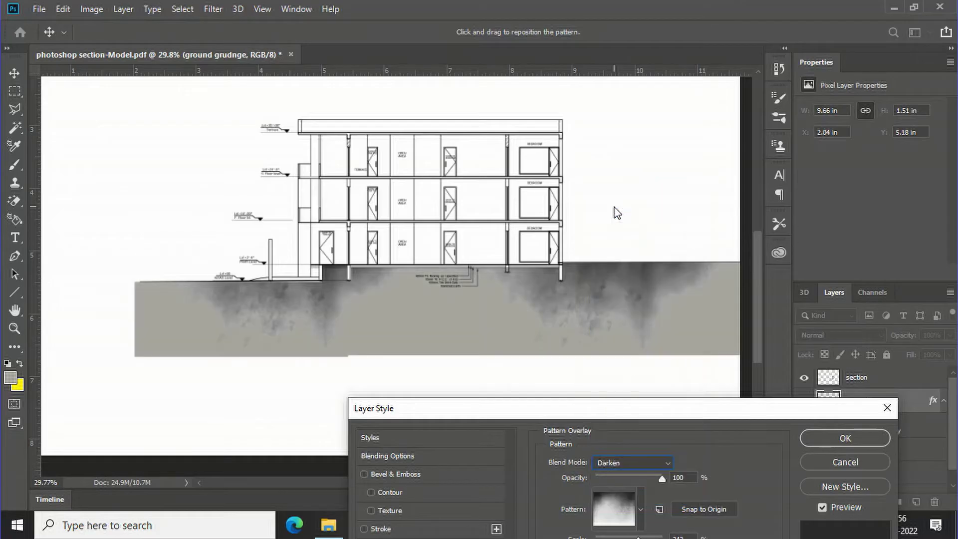
pyautogui.click(660, 460)
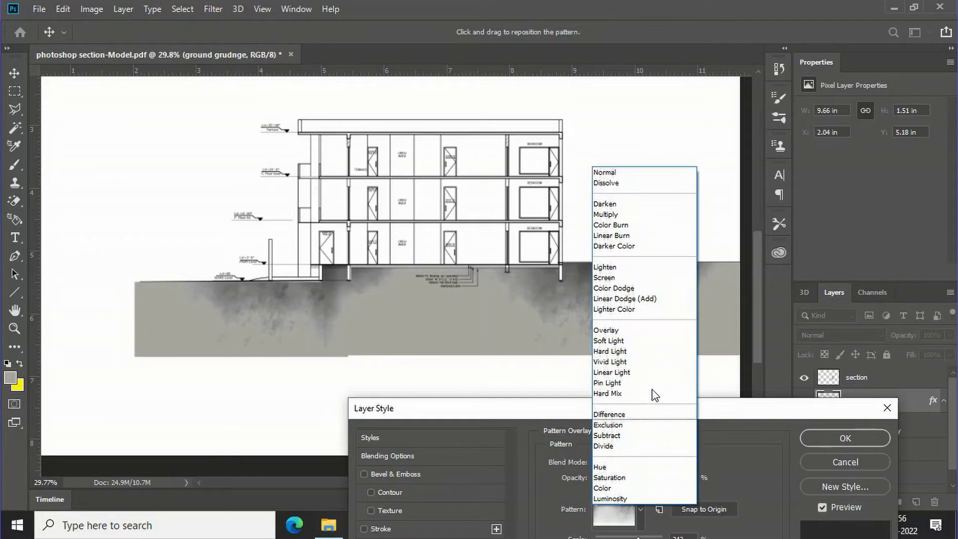
pyautogui.click(606, 215)
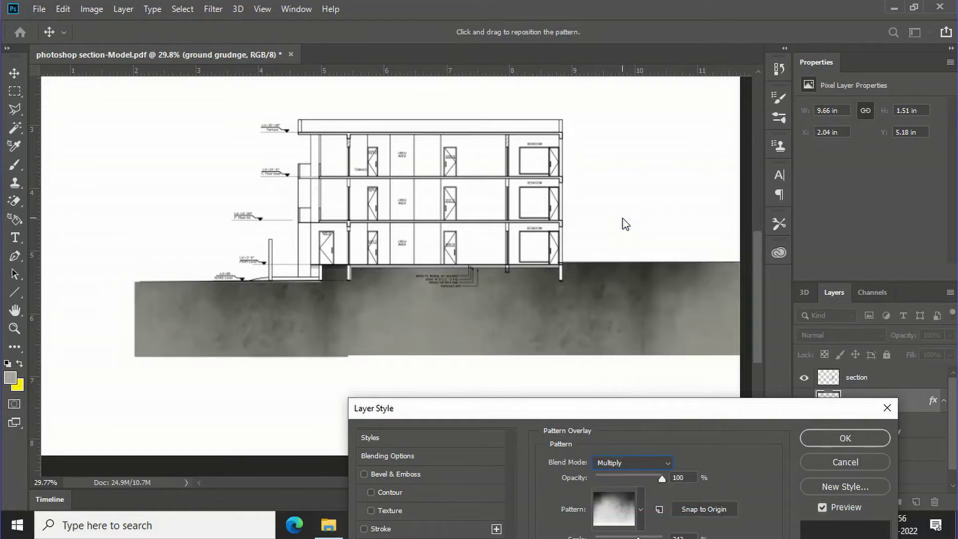
pyautogui.click(643, 468)
pyautogui.click(603, 173)
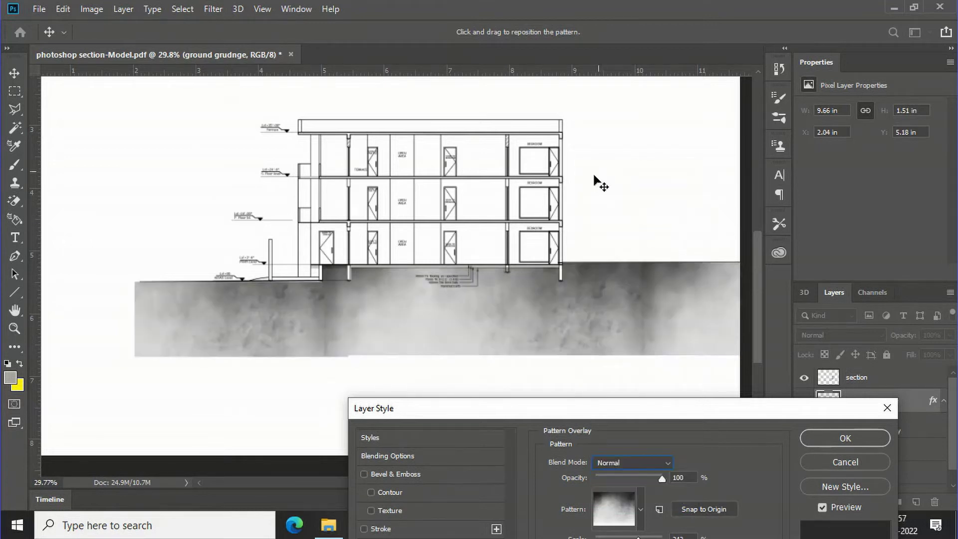
pyautogui.click(666, 463)
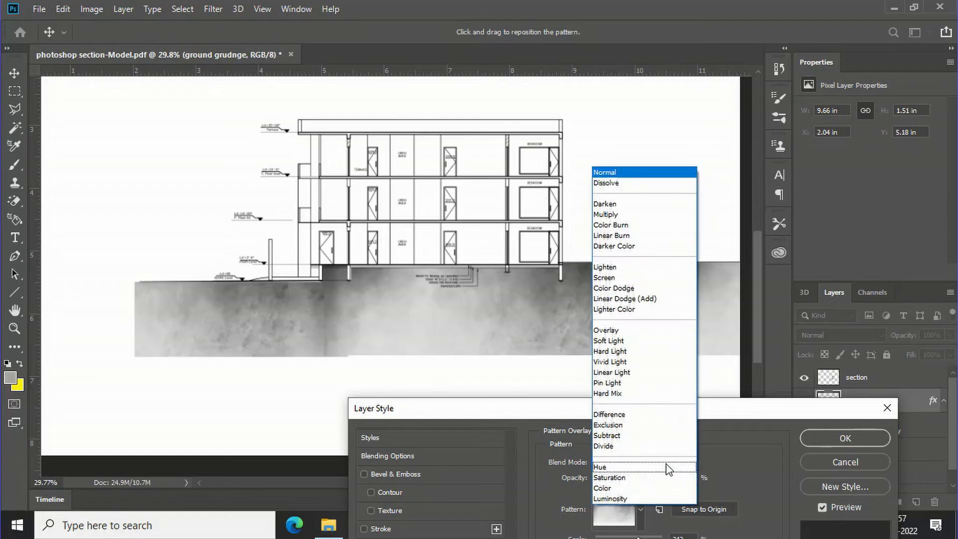
pyautogui.click(667, 521)
pyautogui.click(641, 463)
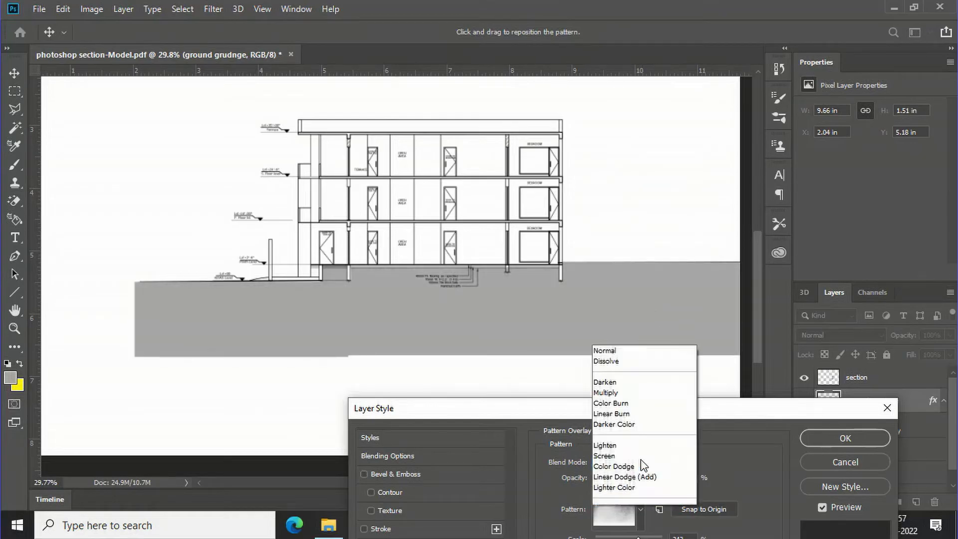
pyautogui.click(609, 172)
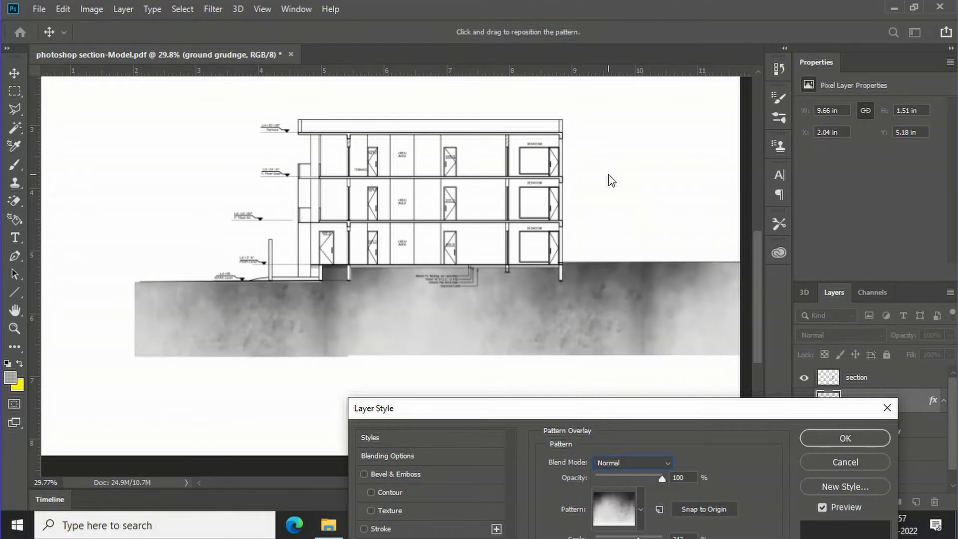
pyautogui.click(845, 439)
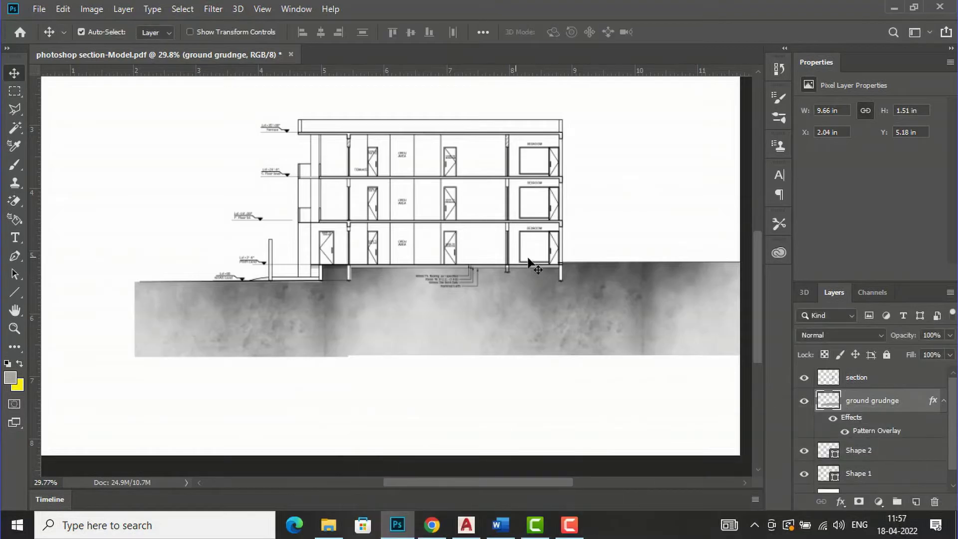
pyautogui.scroll(-2, 348, 131)
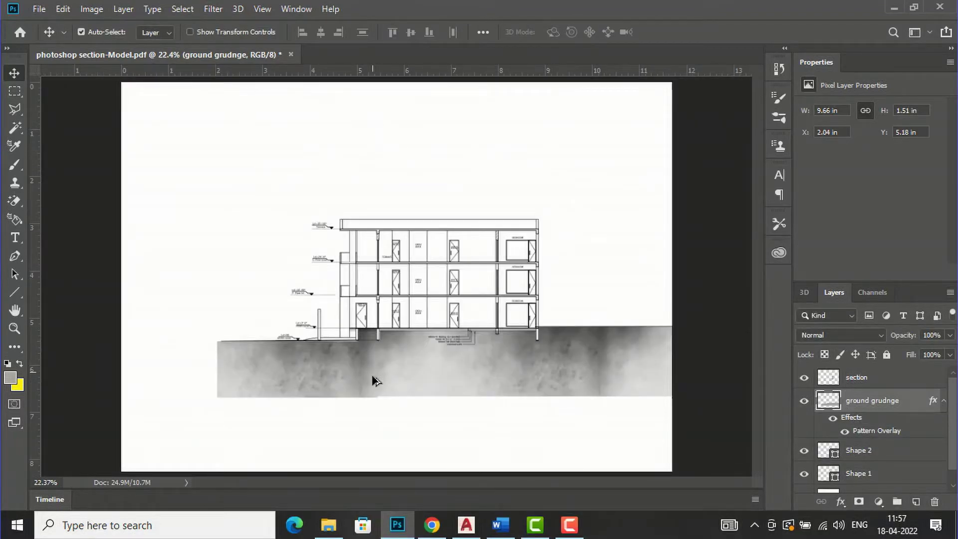
pyautogui.scroll(3, 376, 382)
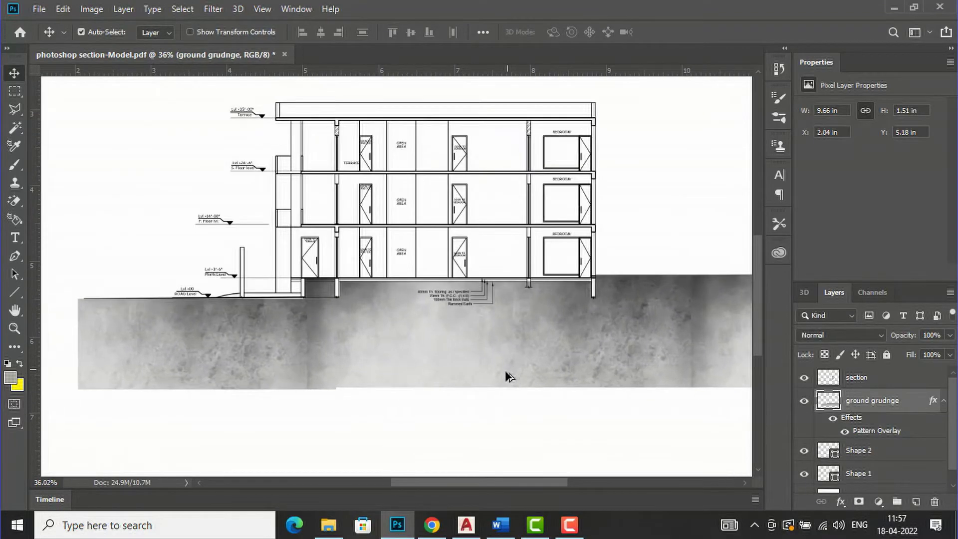
pyautogui.scroll(1, 563, 419)
pyautogui.scroll(-3, 566, 415)
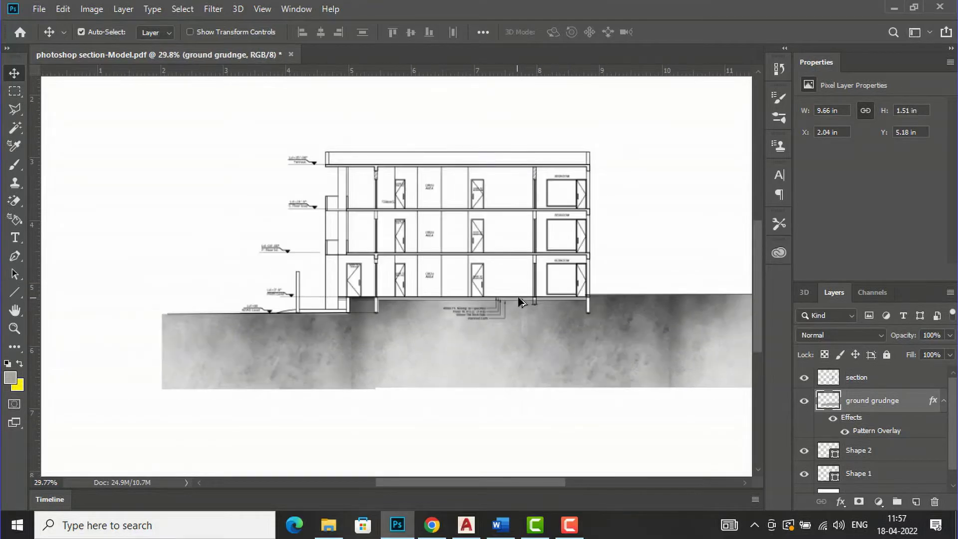
pyautogui.scroll(-1, 435, 294)
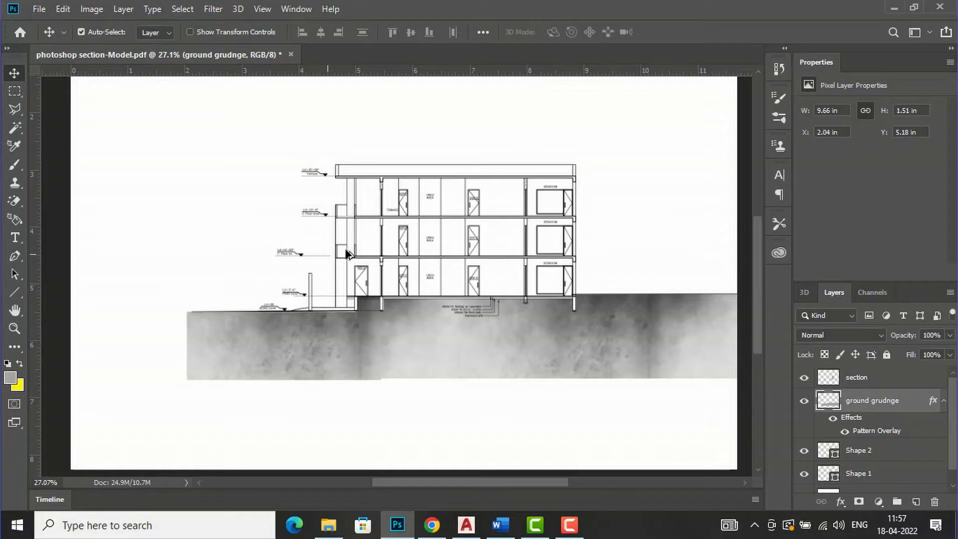
pyautogui.scroll(1, 516, 298)
pyautogui.scroll(4, 406, 220)
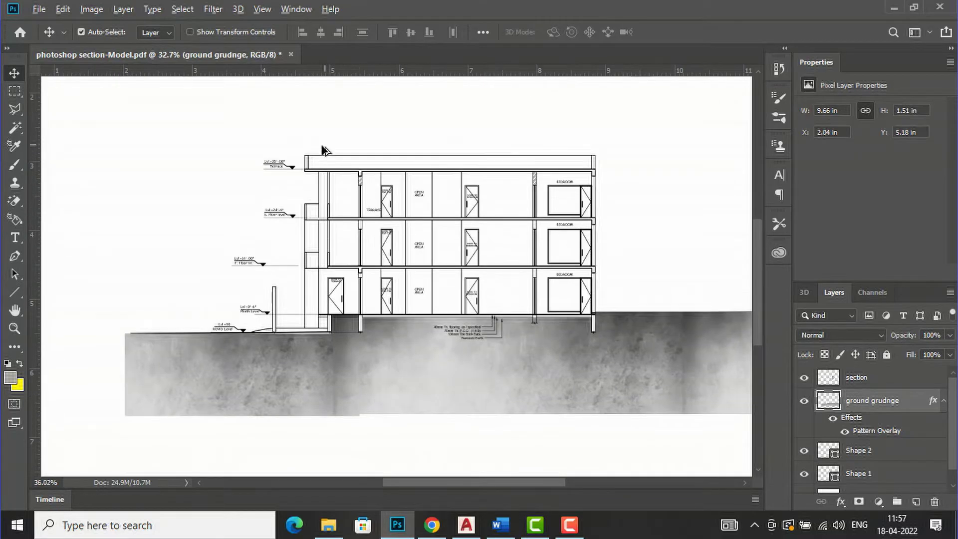
pyautogui.scroll(1, 349, 172)
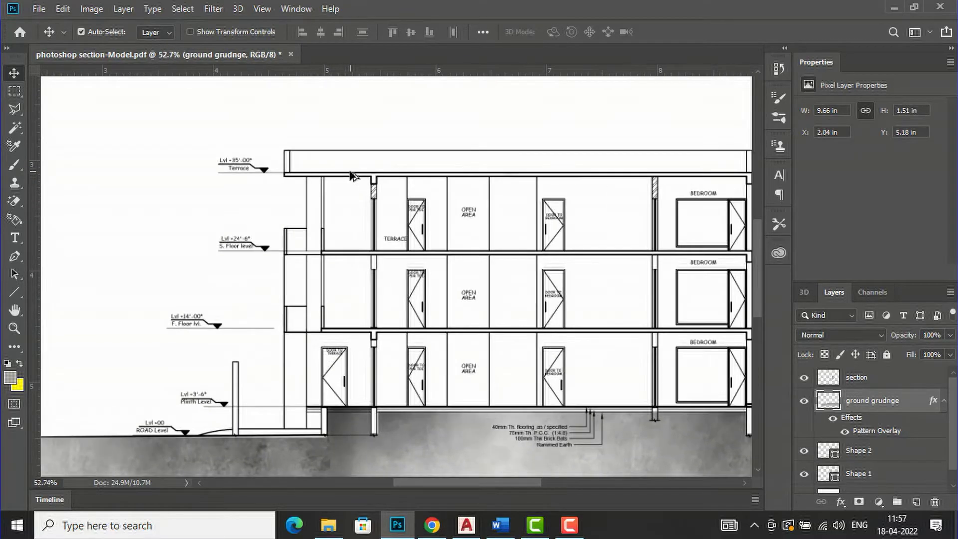
pyautogui.scroll(2, 343, 207)
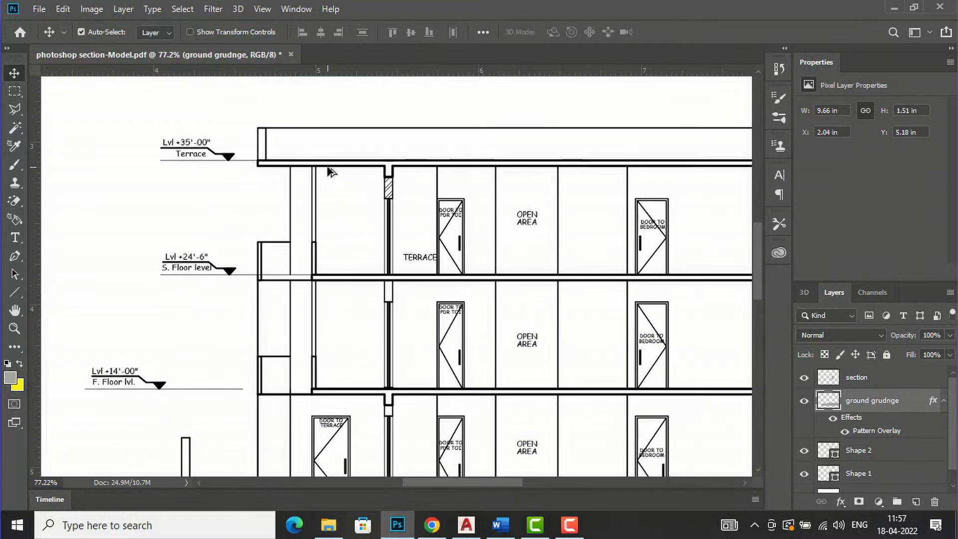
pyautogui.scroll(-2, 354, 142)
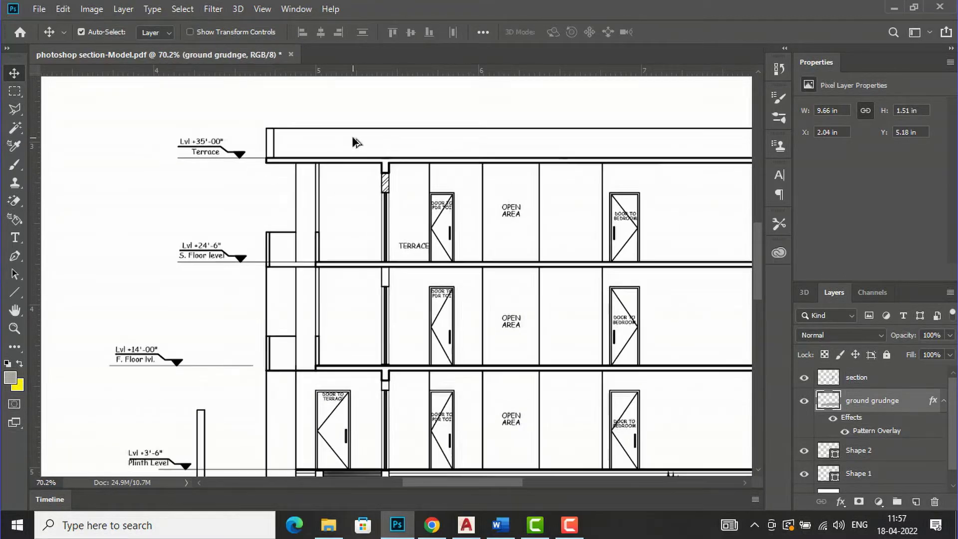
pyautogui.scroll(-3, 356, 142)
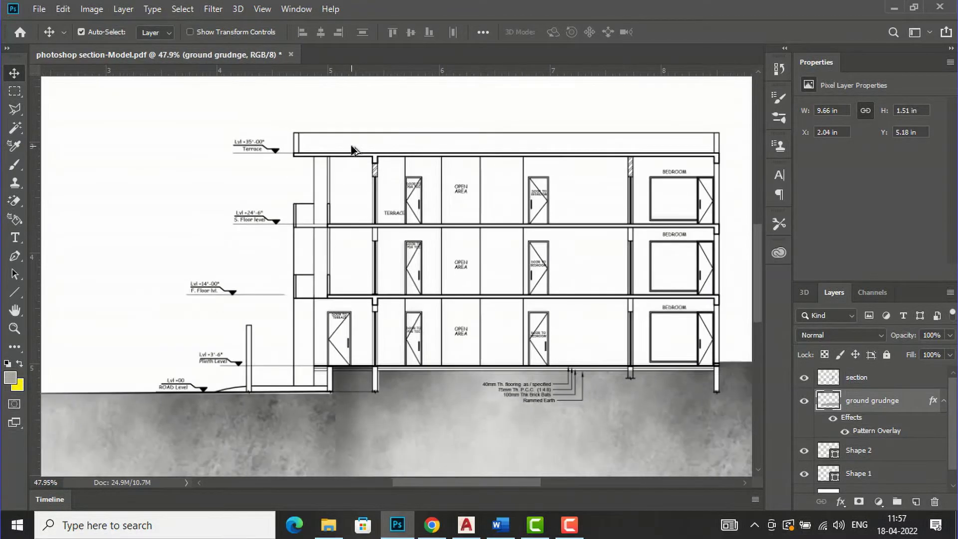
pyautogui.scroll(2, 479, 298)
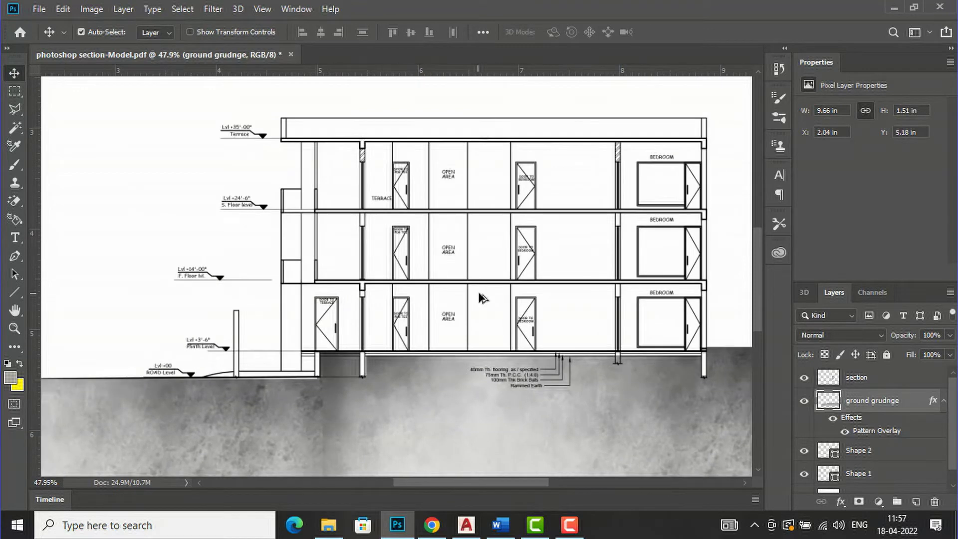
pyautogui.scroll(-1, 904, 449)
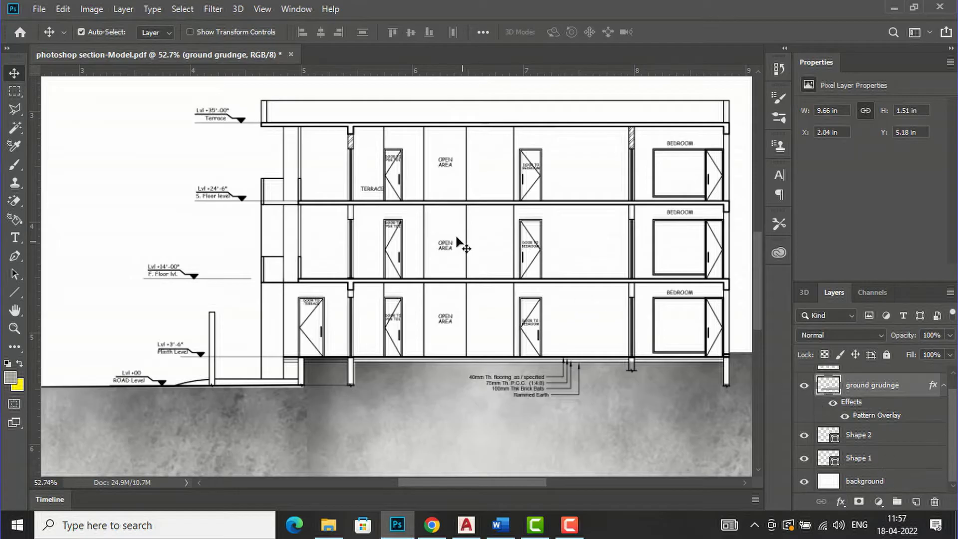
pyautogui.rightClick(382, 122)
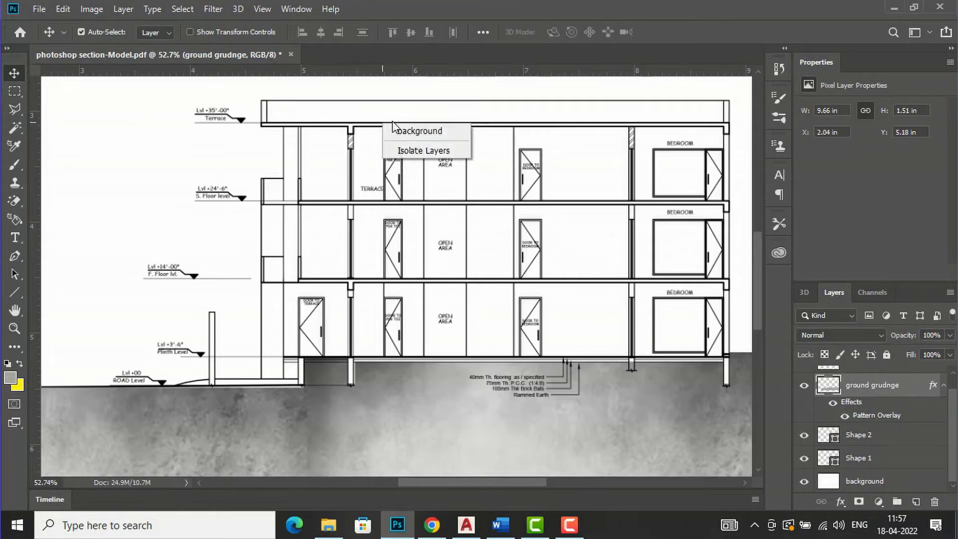
pyautogui.rightClick(535, 282)
pyautogui.rightClick(535, 280)
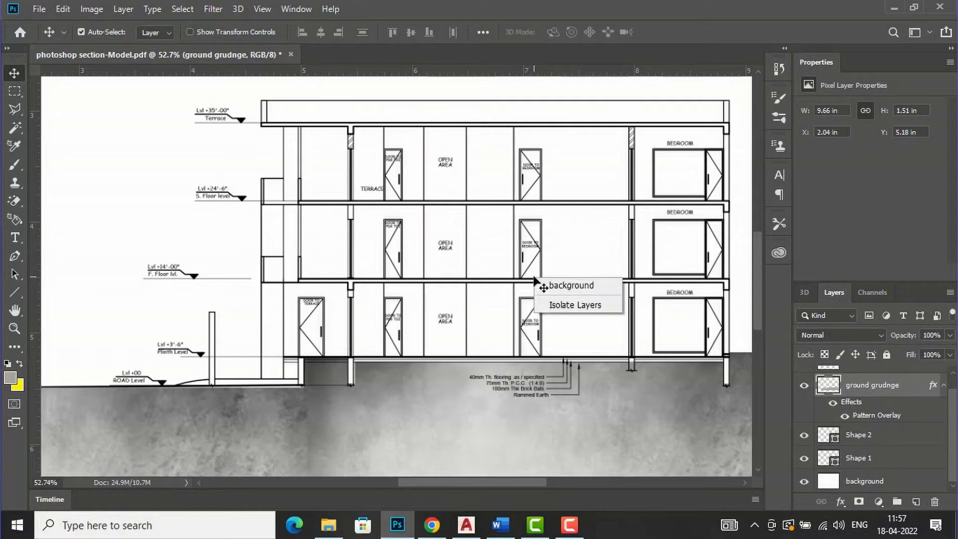
pyautogui.click(822, 424)
pyautogui.scroll(1, 822, 419)
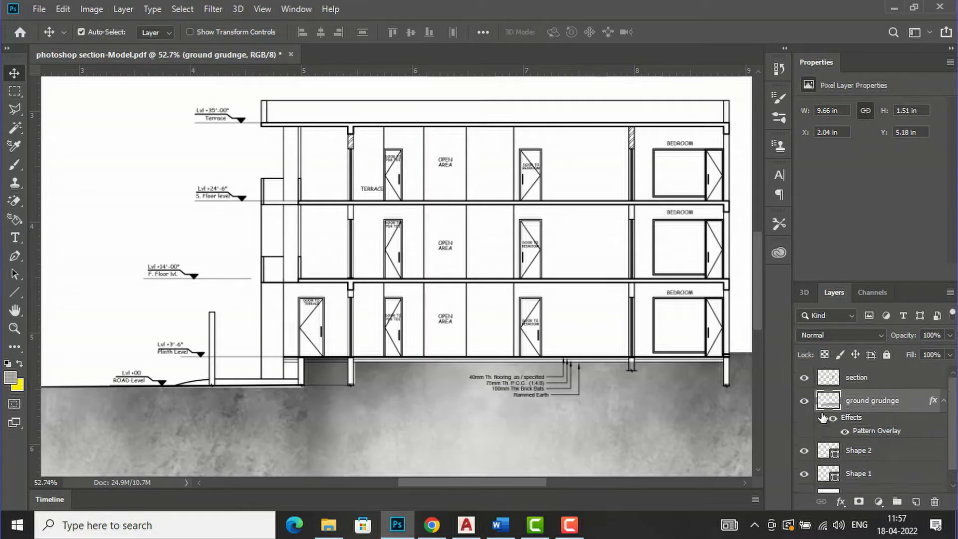
# Step: On the section layer, Magic Wand-select the top slab and the connected black section lines
pyautogui.click(857, 379)
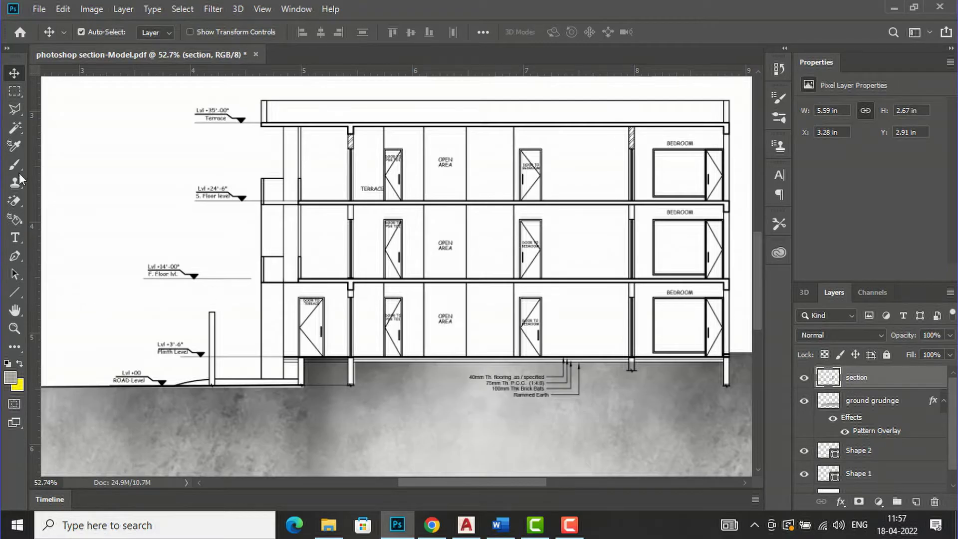
pyautogui.click(15, 129)
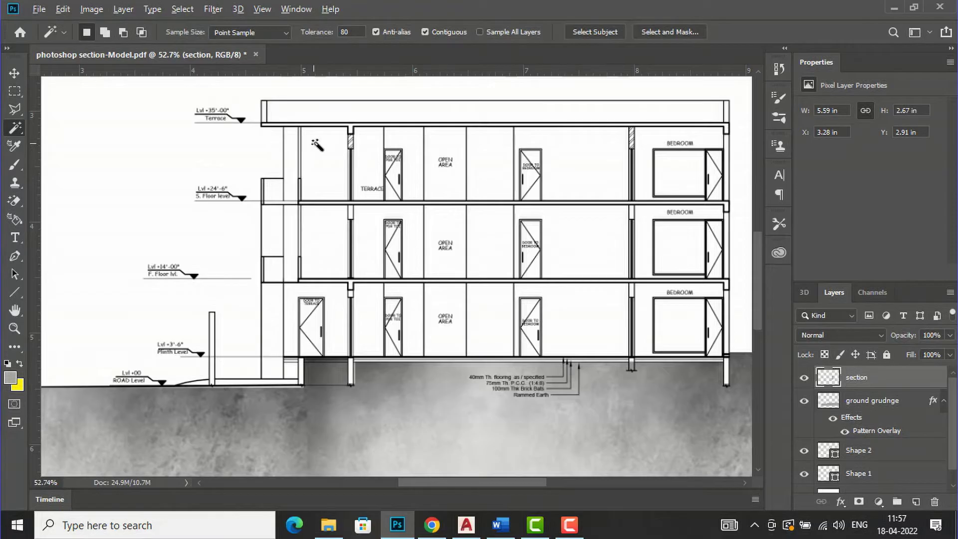
pyautogui.scroll(3, 320, 143)
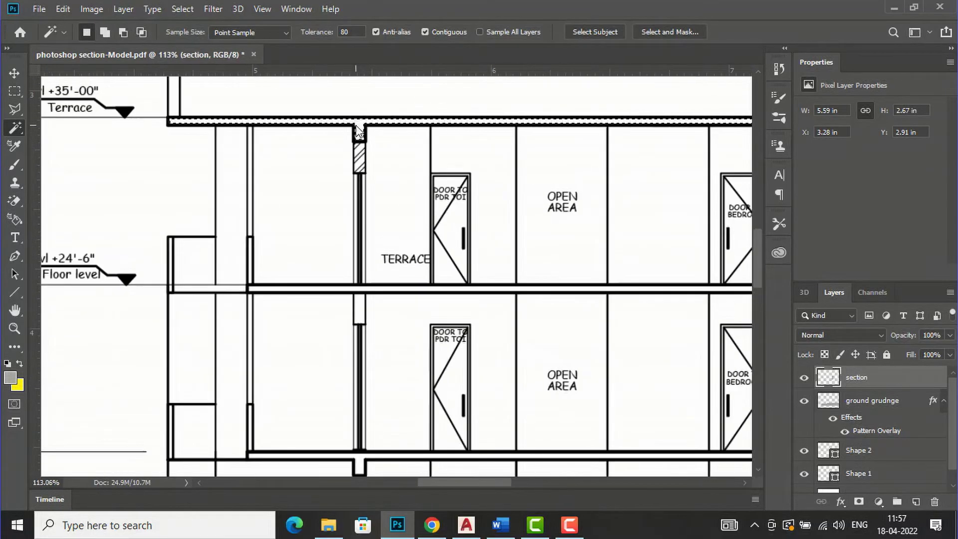
pyautogui.click(367, 141)
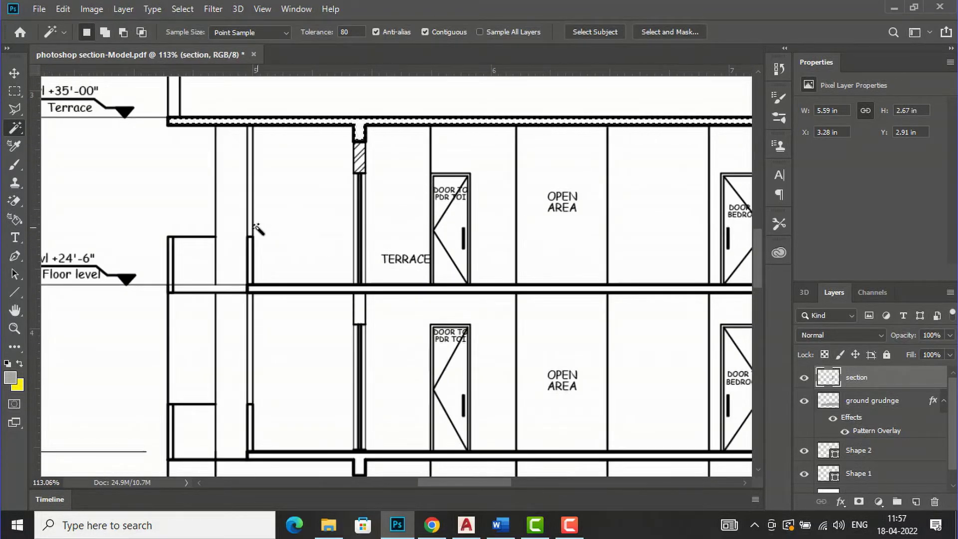
pyautogui.scroll(-5, 256, 220)
pyautogui.scroll(2, 726, 176)
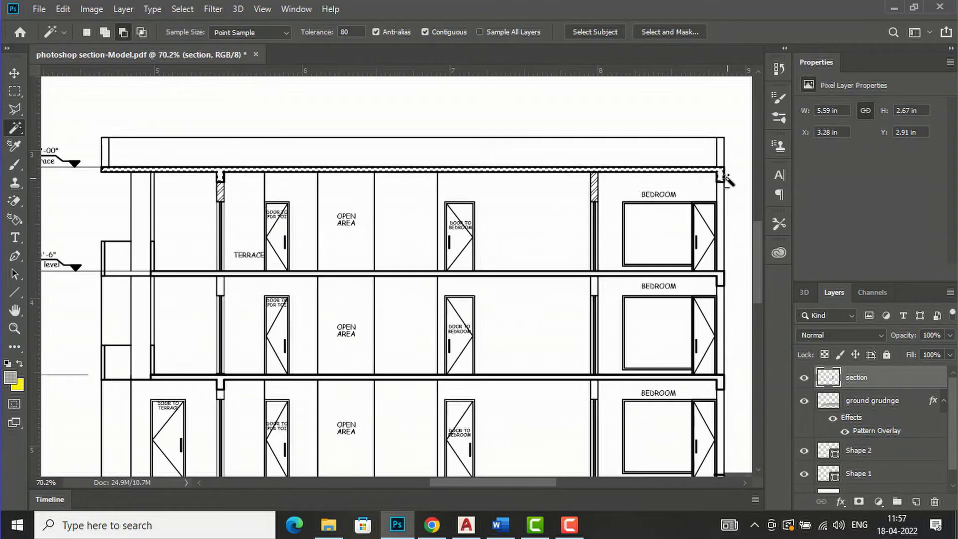
pyautogui.scroll(-2, 691, 159)
pyautogui.scroll(4, 287, 272)
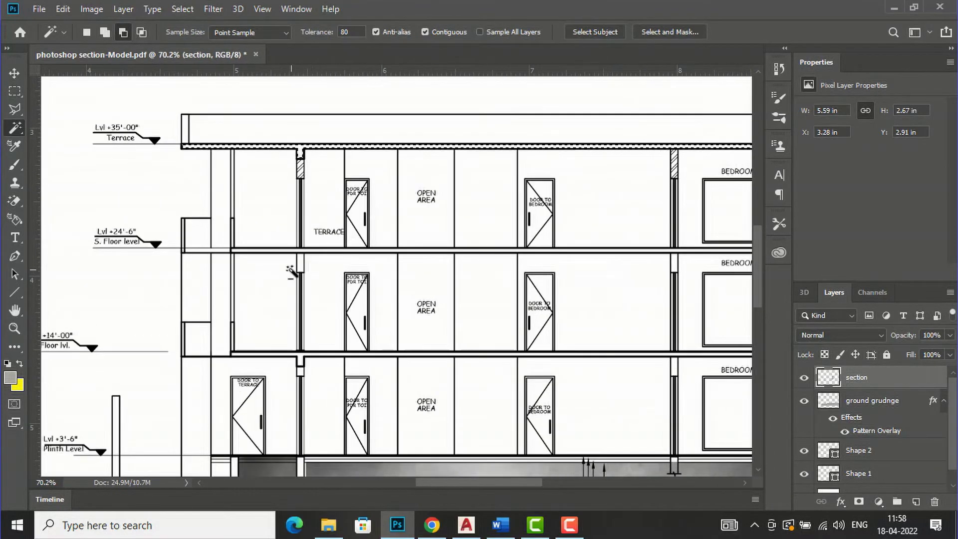
pyautogui.scroll(1, 287, 272)
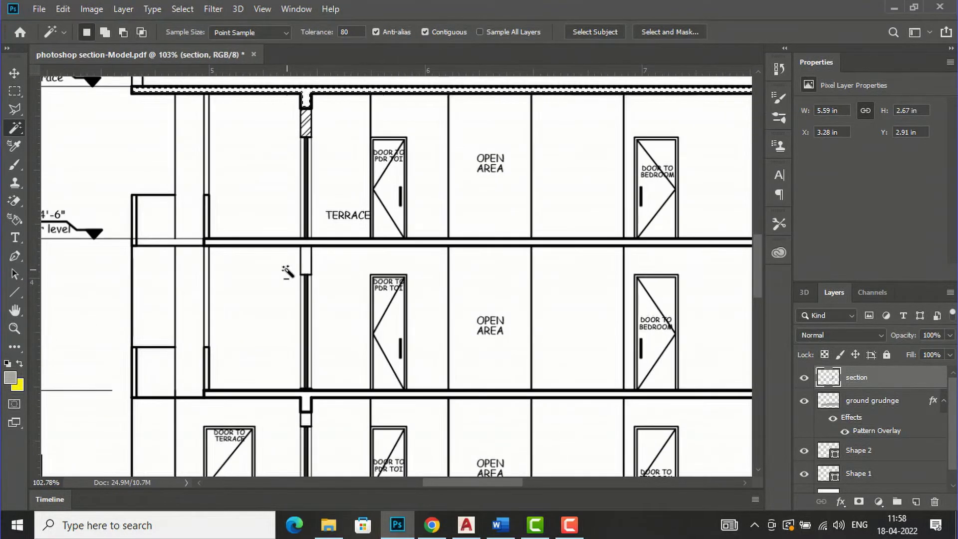
pyautogui.keyDown('shift'); pyautogui.click(283, 241); pyautogui.keyUp('shift')
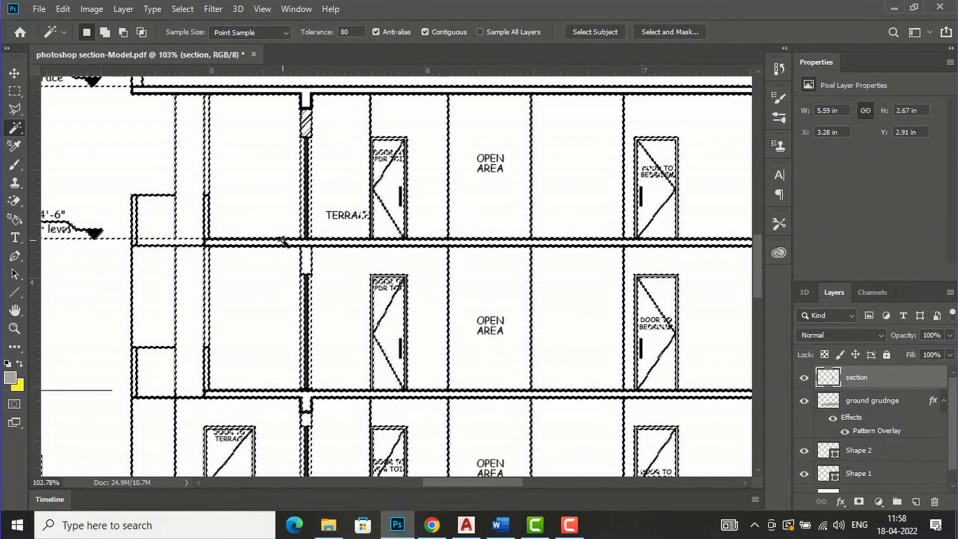
# Step: Redo the Magic Wand selection, keeping the top slab and adding the wall and door lines
pyautogui.hotkey('ctrl', 'd')
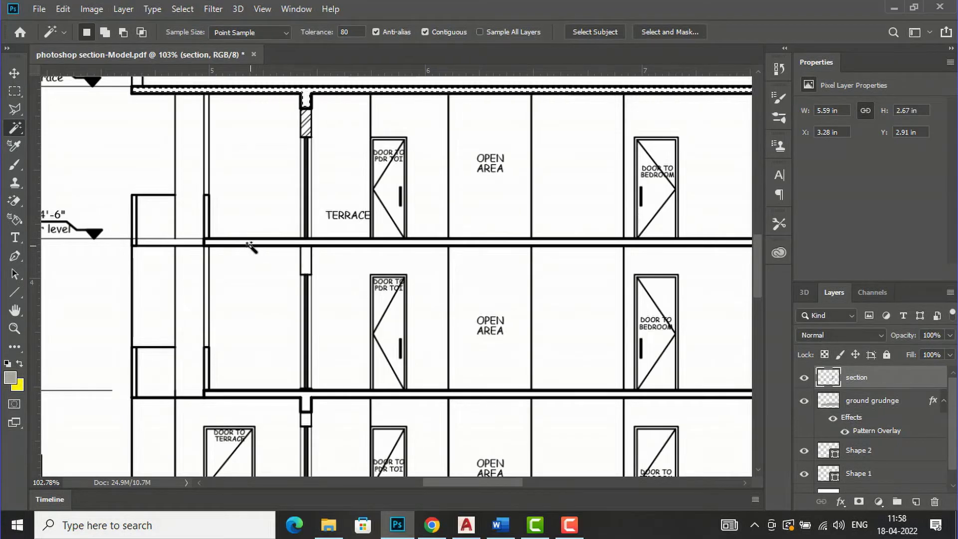
pyautogui.click(248, 244)
pyautogui.keyDown('alt'); pyautogui.click(251, 250); pyautogui.keyUp('alt')
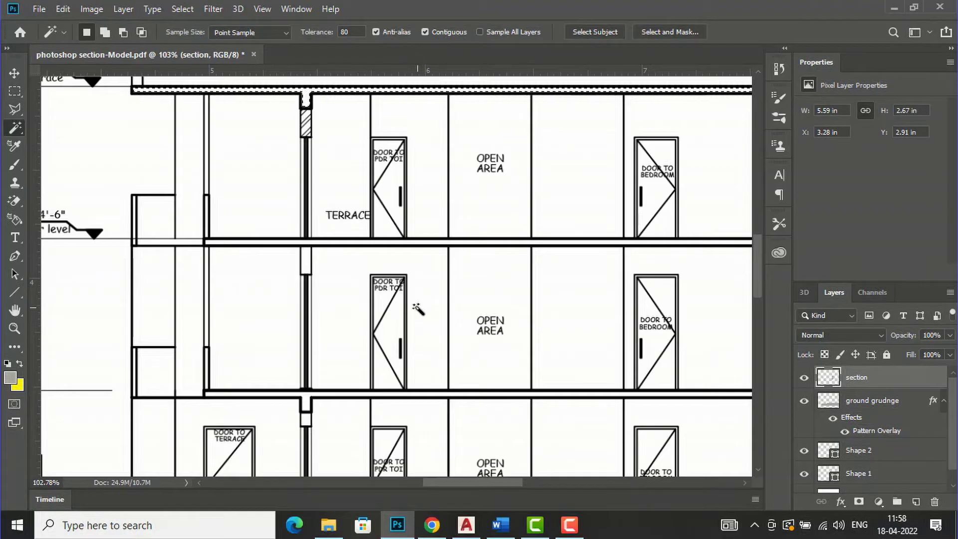
pyautogui.scroll(-3, 420, 300)
pyautogui.scroll(2, 598, 289)
pyautogui.scroll(2, 598, 289)
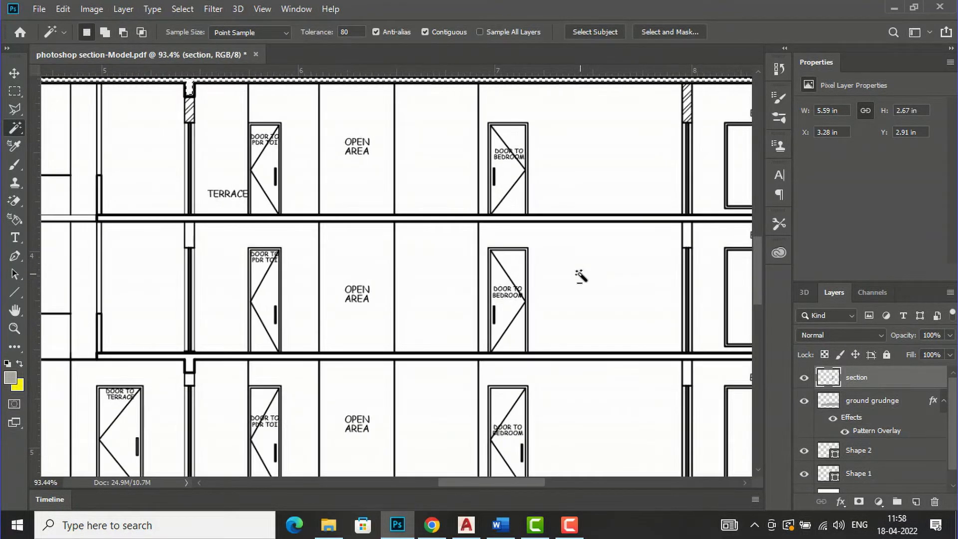
pyautogui.press('alt')
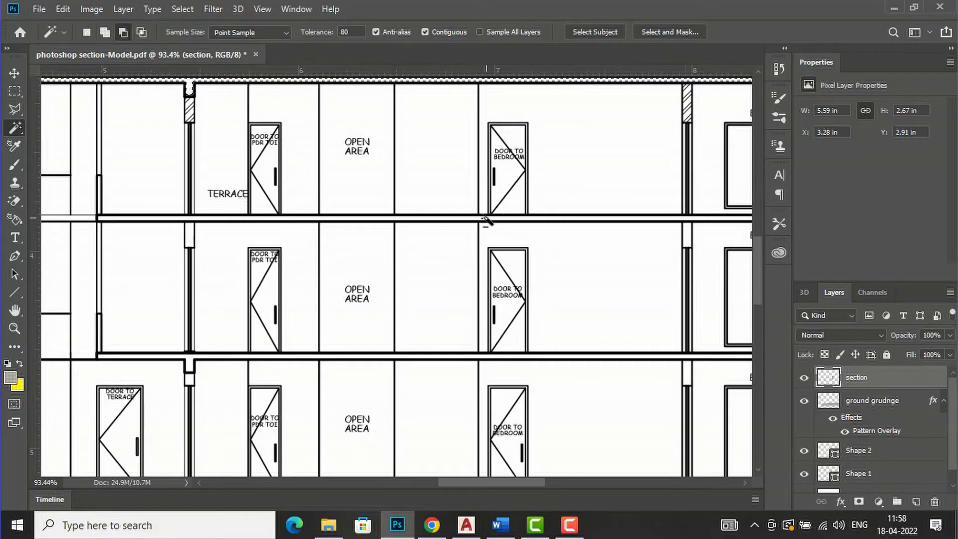
pyautogui.press('alt')
pyautogui.press('shift')
pyautogui.keyDown('shift'); pyautogui.click(418, 218); pyautogui.keyUp('shift')
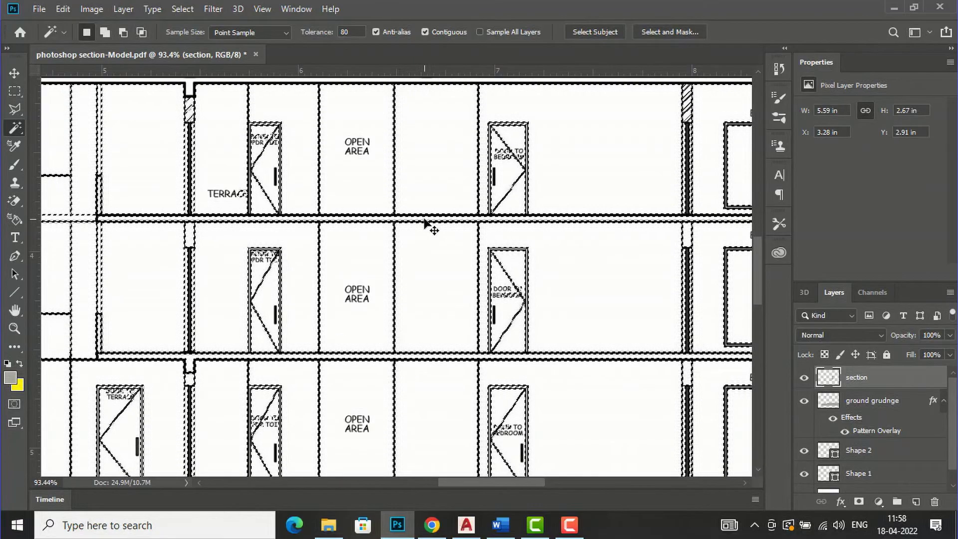
# Step: Clear the wall and door lines, then add the small column gap and the floor slab strip
pyautogui.hotkey('ctrl', 'd')
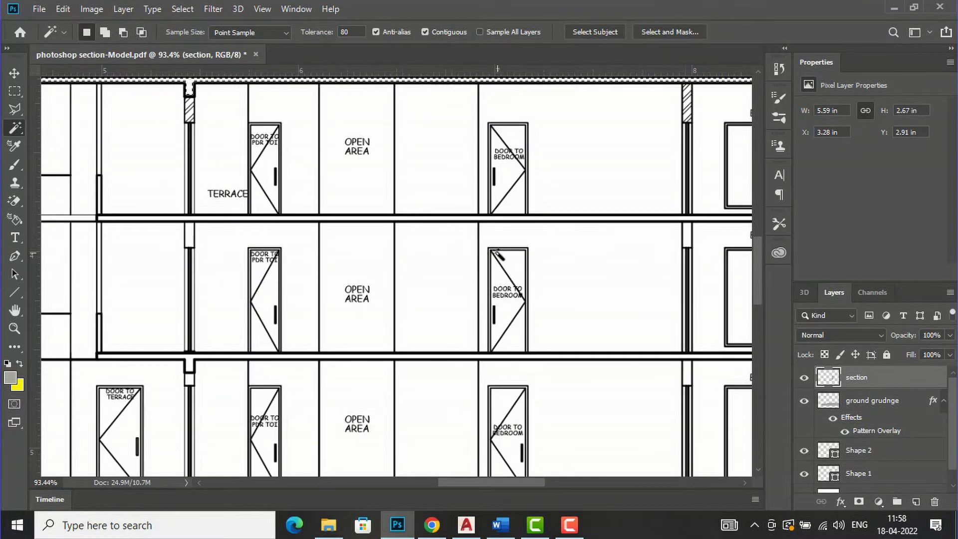
pyautogui.scroll(-5, 569, 280)
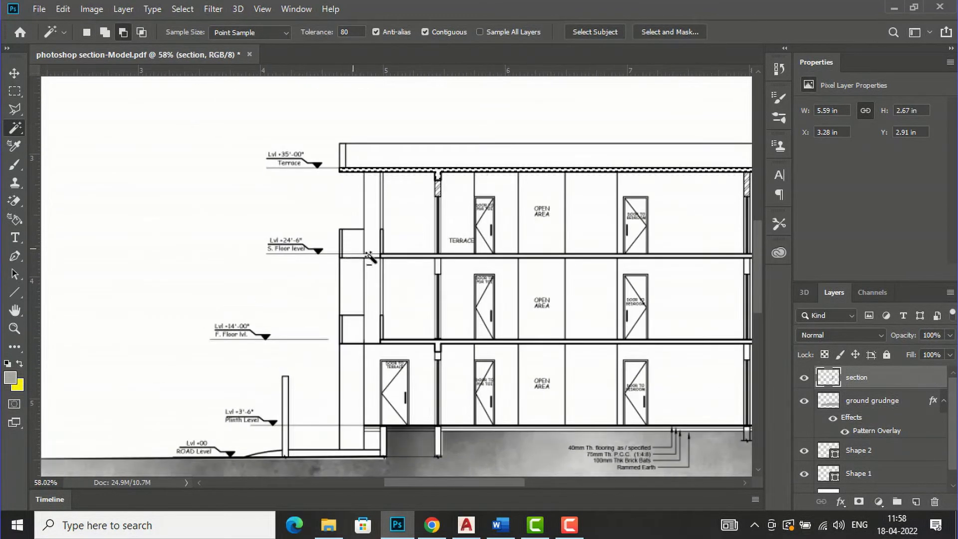
pyautogui.scroll(6, 438, 265)
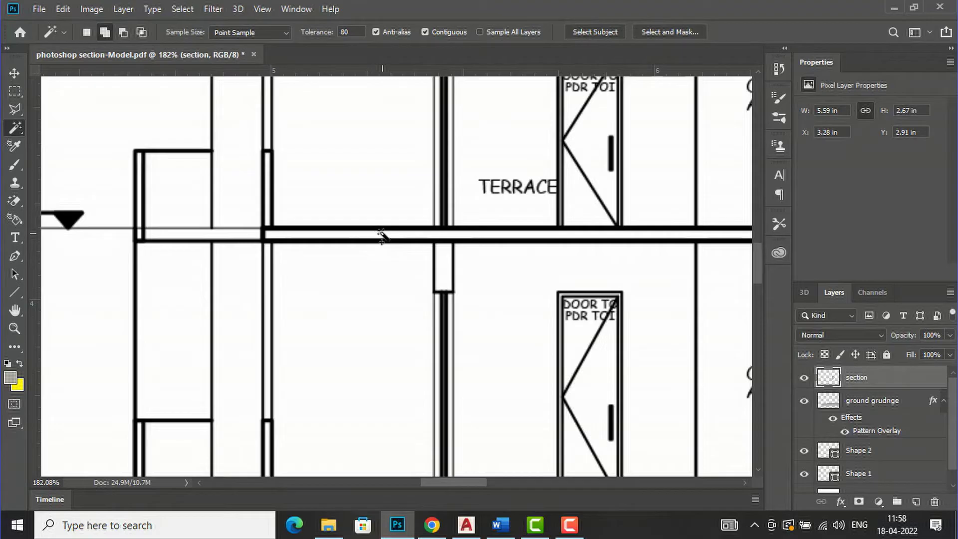
pyautogui.keyDown('shift'); pyautogui.click(443, 269); pyautogui.keyUp('shift')
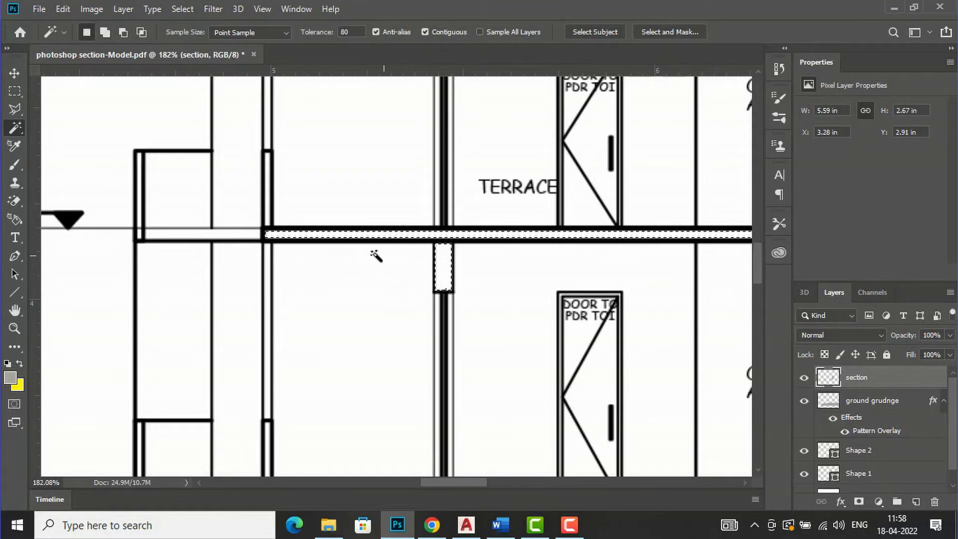
pyautogui.scroll(-5, 344, 252)
pyautogui.scroll(-4, 323, 247)
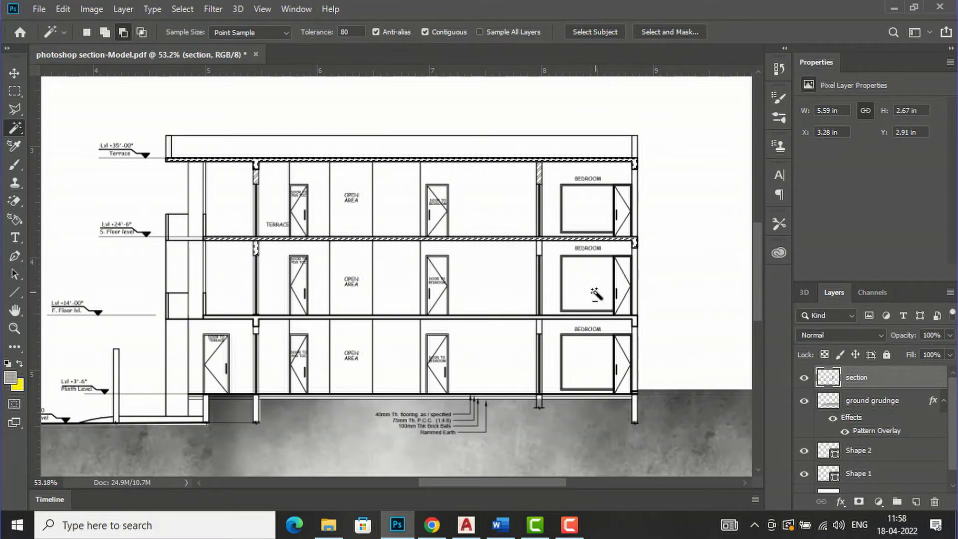
pyautogui.scroll(1, 561, 342)
pyautogui.scroll(10, 172, 314)
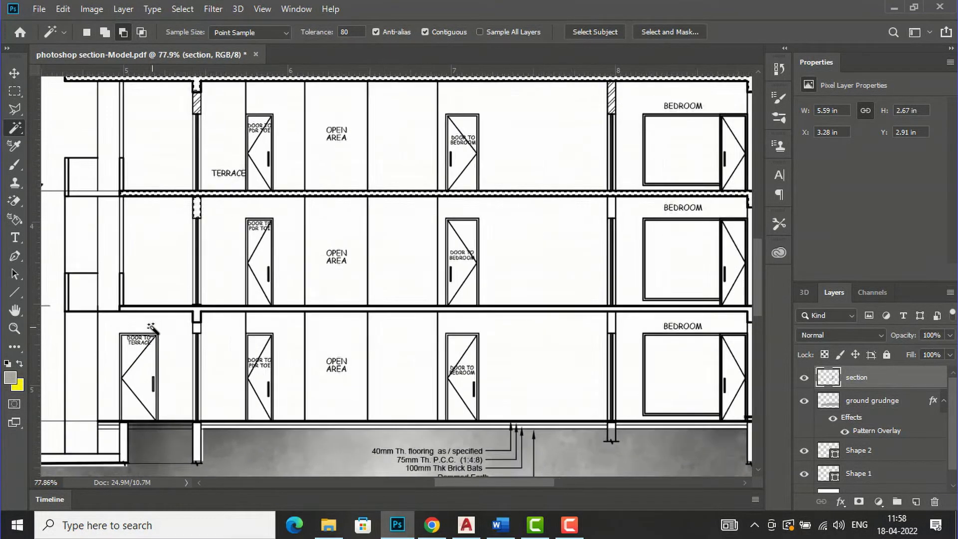
pyautogui.press('shift')
pyautogui.keyDown('shift'); pyautogui.click(231, 318); pyautogui.keyUp('shift')
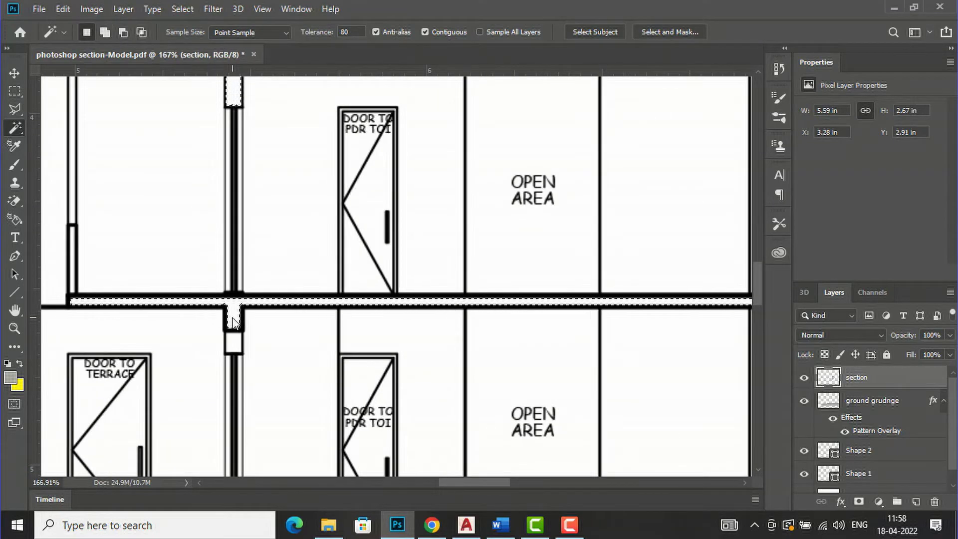
pyautogui.scroll(-6, 350, 274)
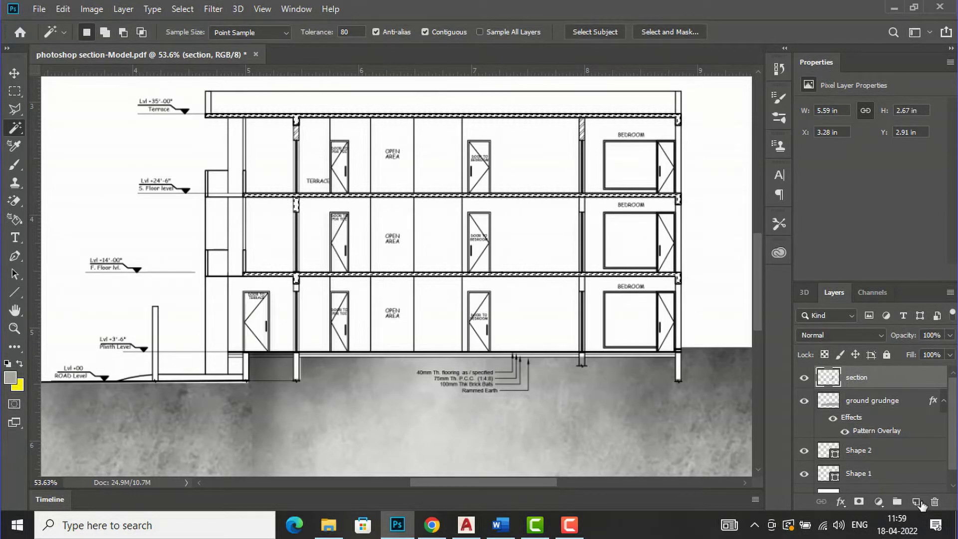
# Step: Create a new layer named 'slabs'
pyautogui.click(917, 502)
pyautogui.doubleClick(864, 379)
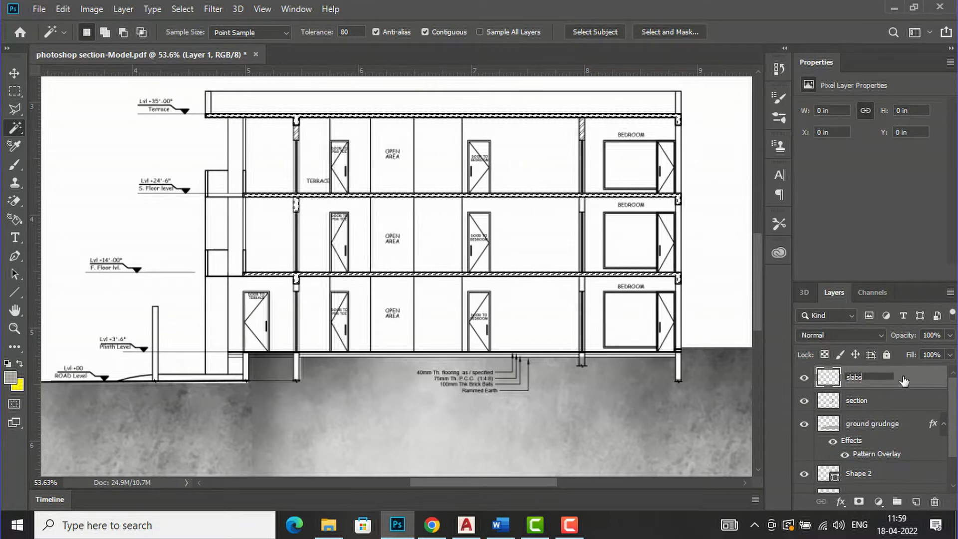
pyautogui.press('Return')
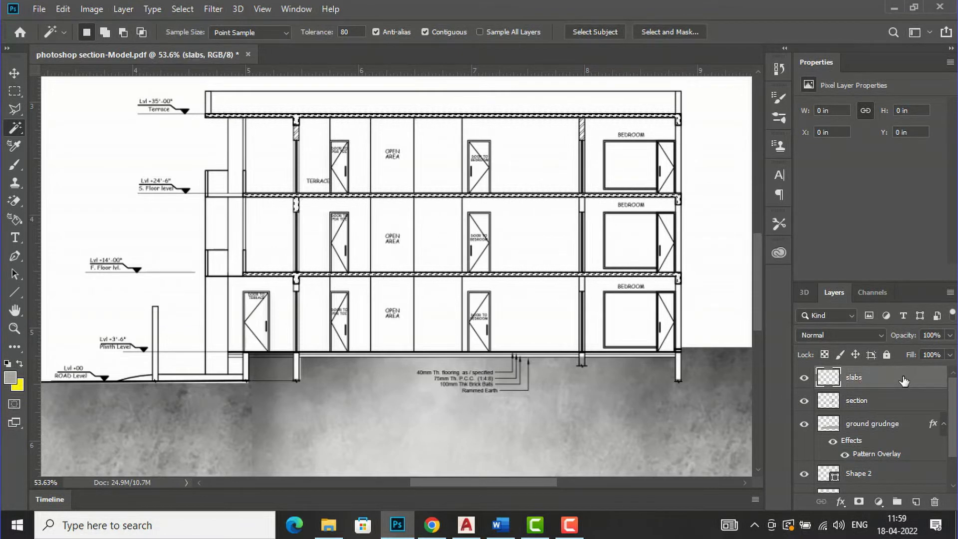
# Step: Fill the slab selection with black #000000 and deselect
pyautogui.click(10, 378)
pyautogui.write('000000')
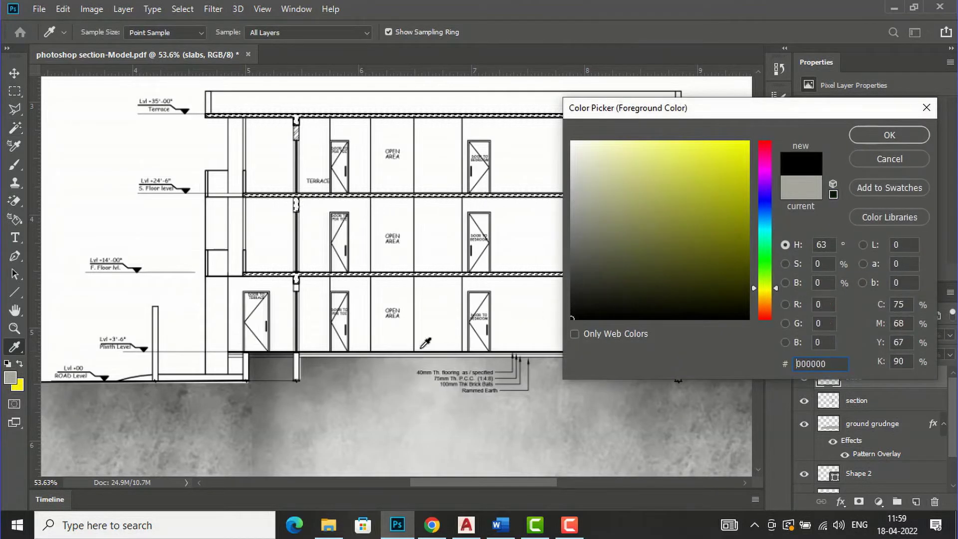
pyautogui.click(903, 141)
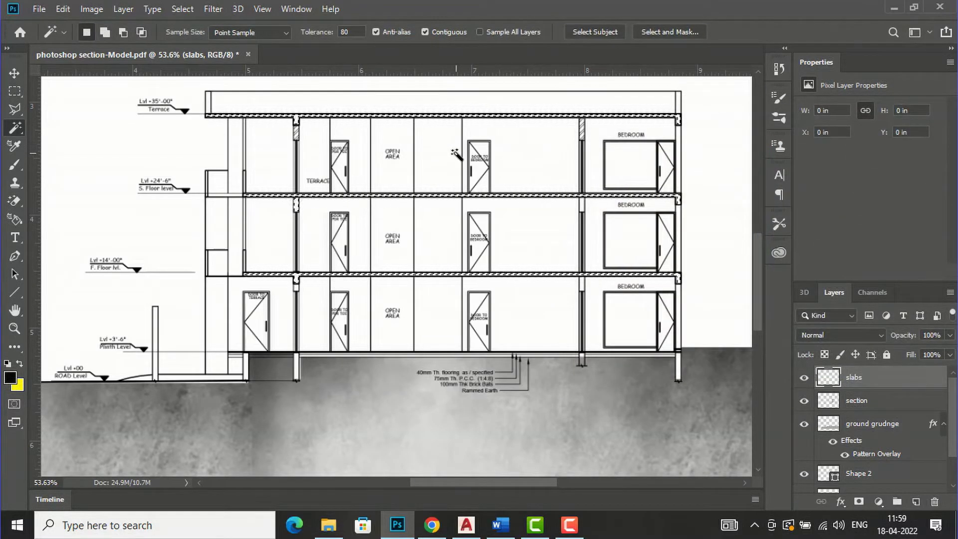
pyautogui.press('g')
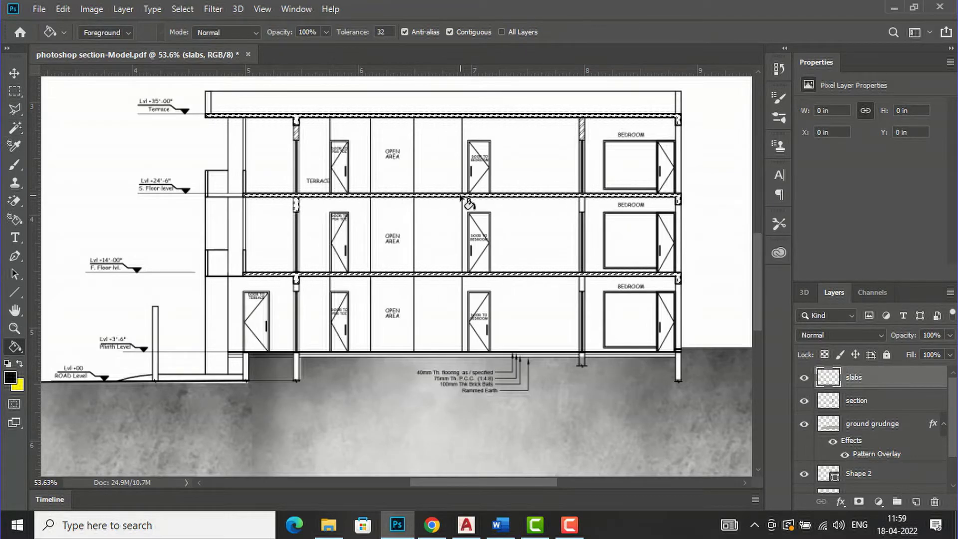
pyautogui.click(461, 196)
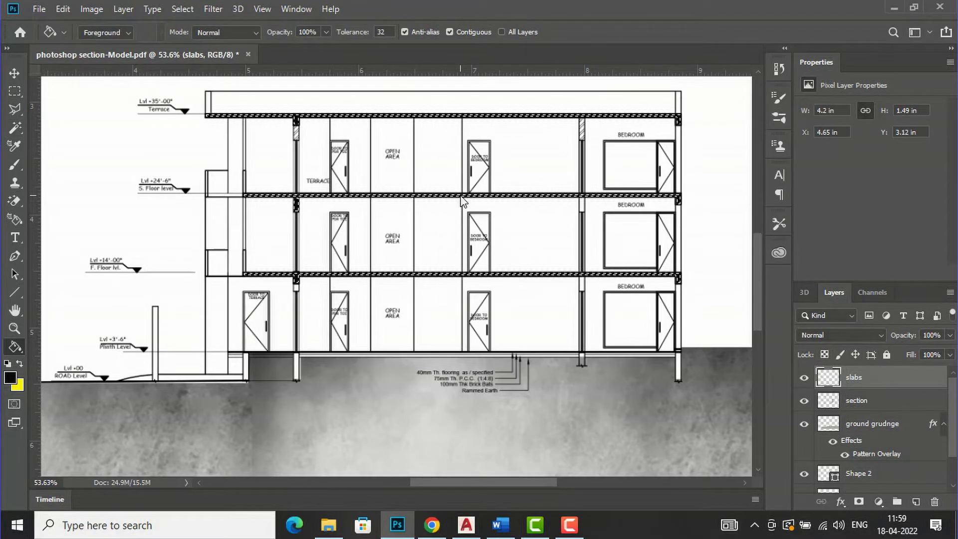
pyautogui.hotkey('ctrl', 'd')
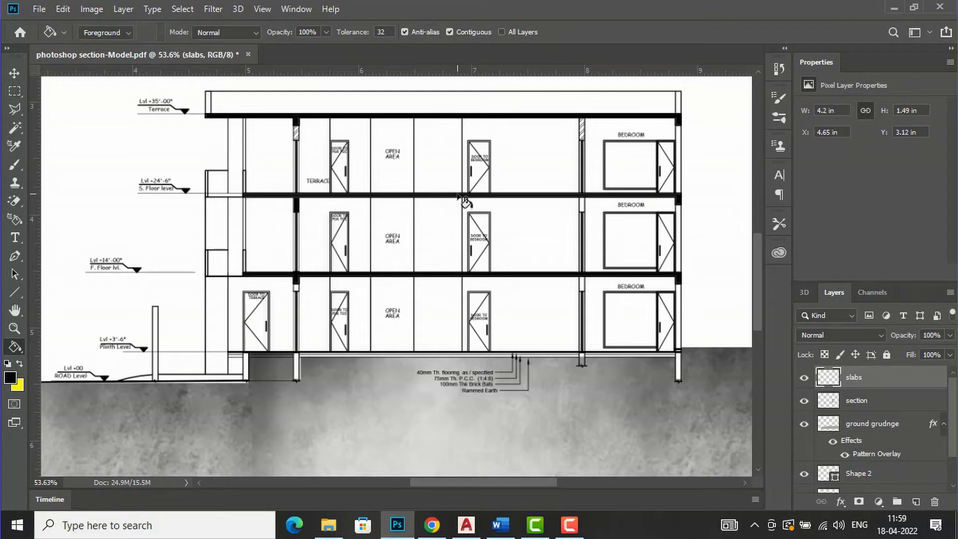
pyautogui.scroll(-2, 461, 204)
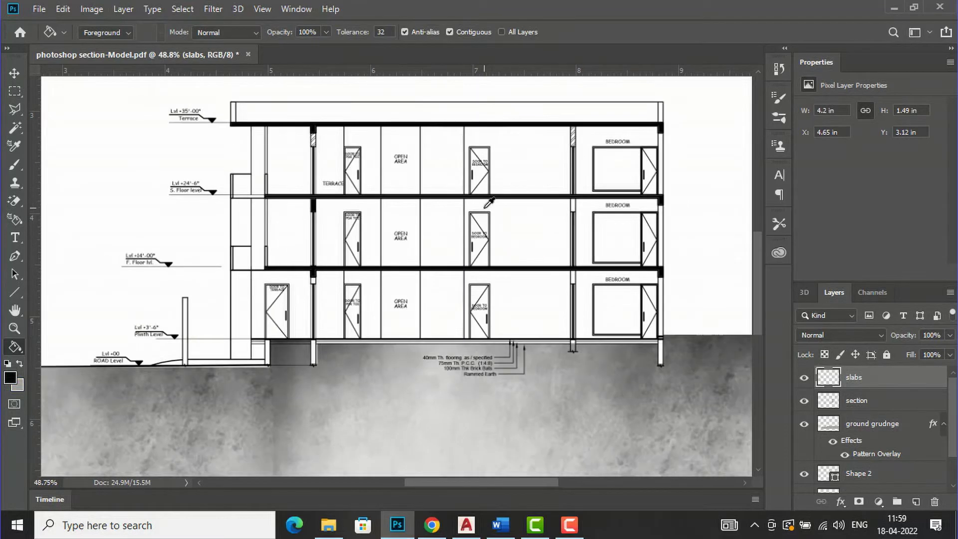
pyautogui.scroll(-3, 544, 260)
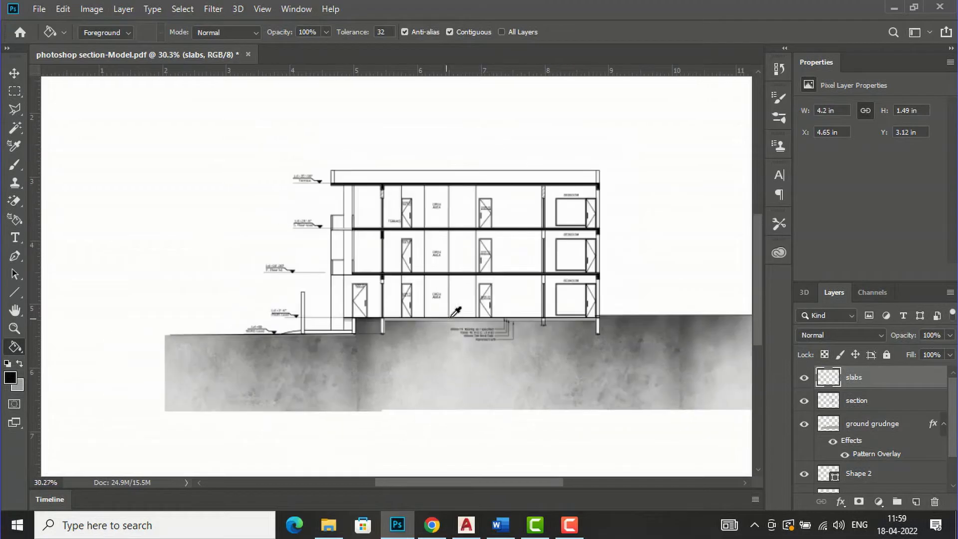
pyautogui.scroll(4, 439, 234)
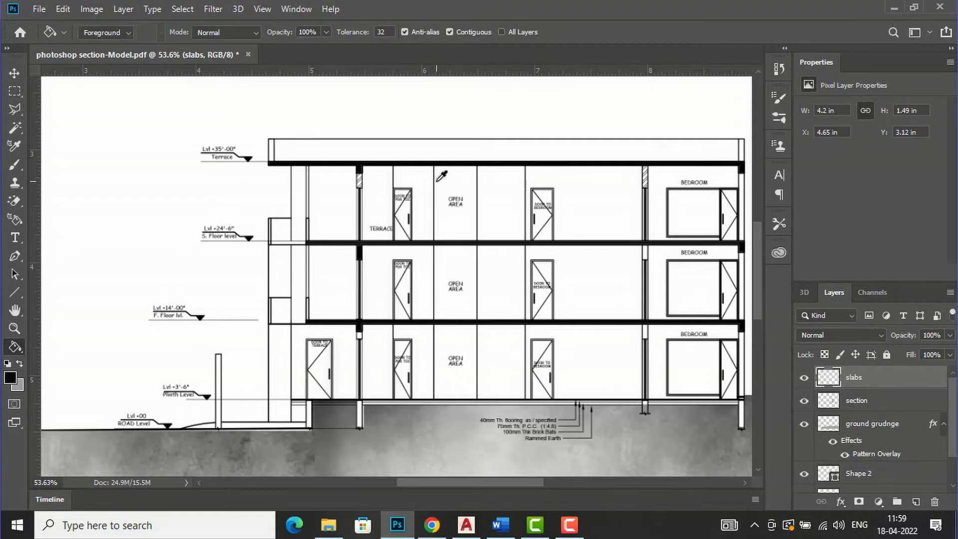
# Step: Zoom in and marquee the left stretch of the ground-floor slab strip
pyautogui.scroll(-3, 434, 190)
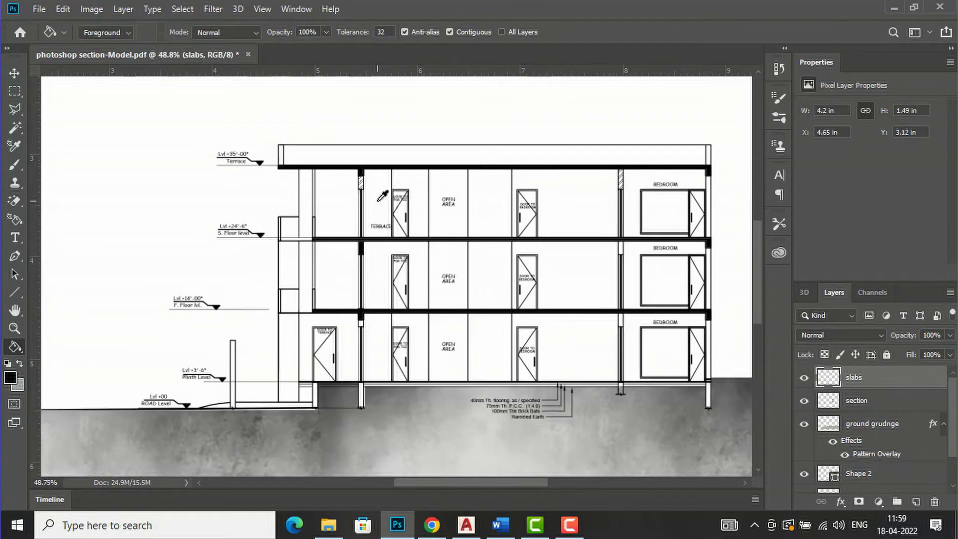
pyautogui.scroll(3, 570, 357)
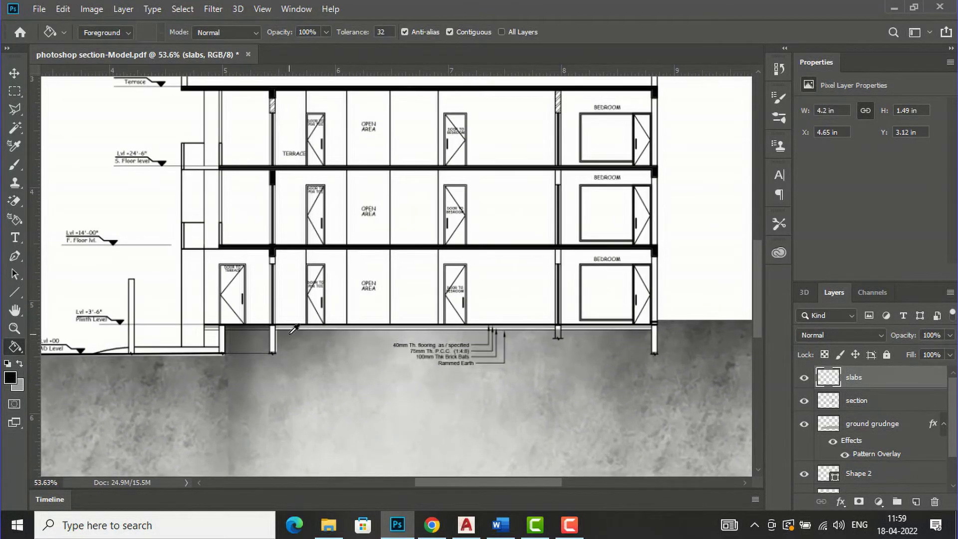
pyautogui.scroll(2, 293, 330)
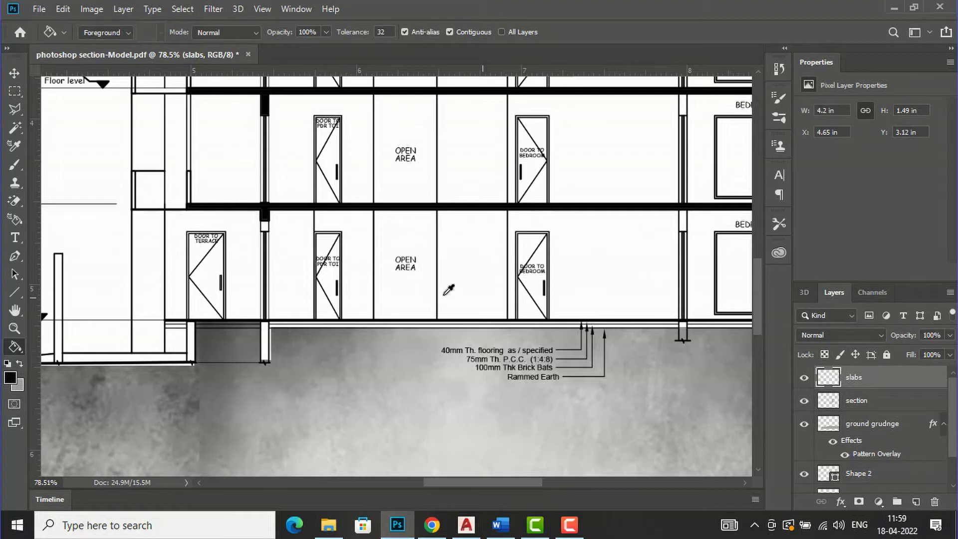
pyautogui.scroll(-1, 310, 280)
pyautogui.scroll(4, 699, 322)
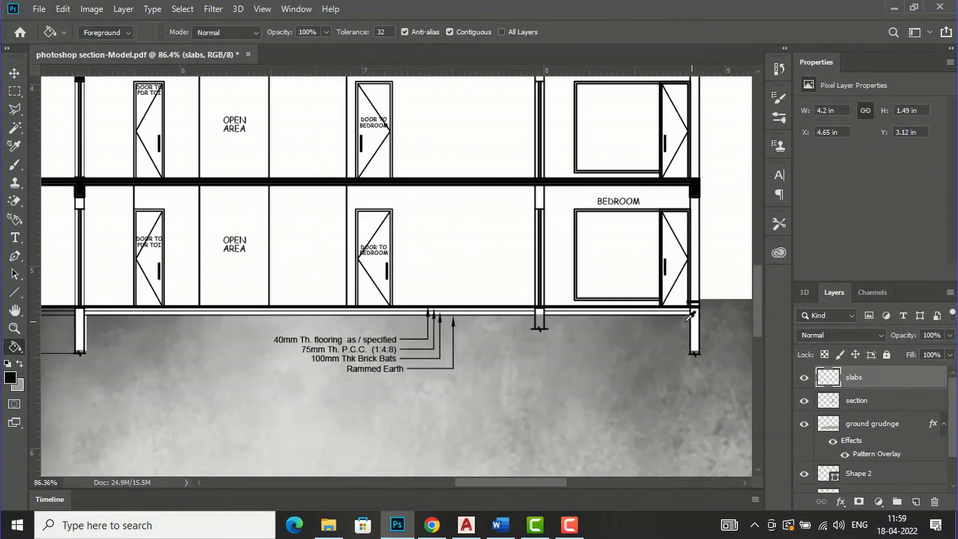
pyautogui.scroll(3, 425, 307)
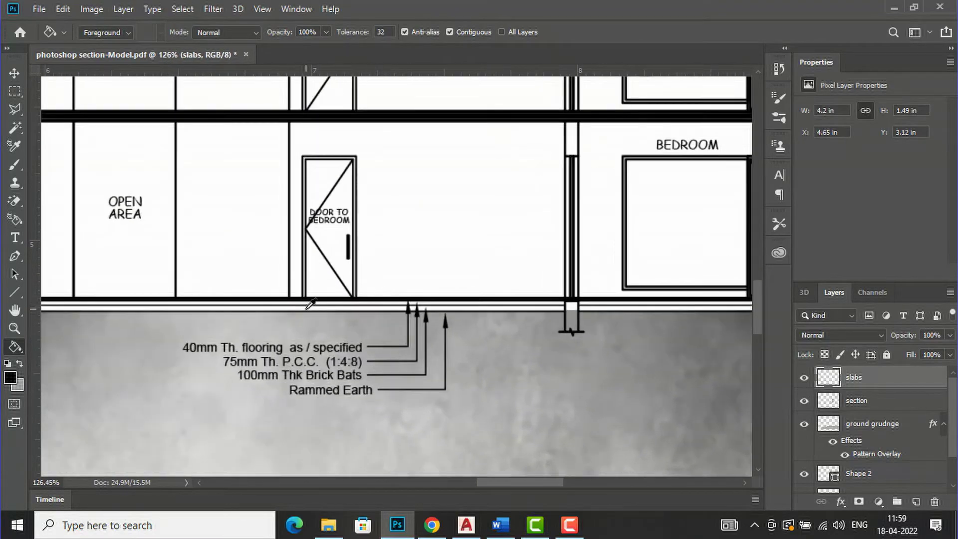
pyautogui.scroll(-3, 598, 333)
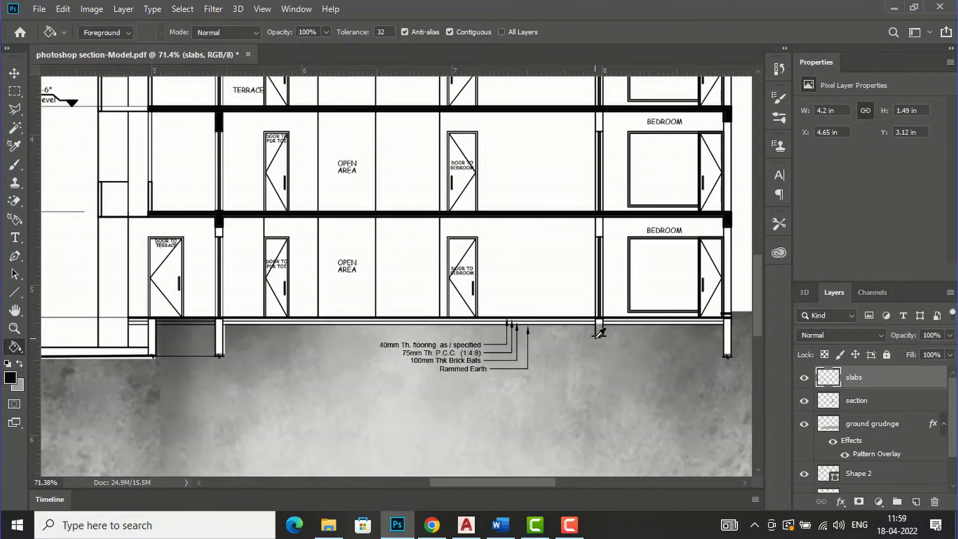
pyautogui.click(15, 91)
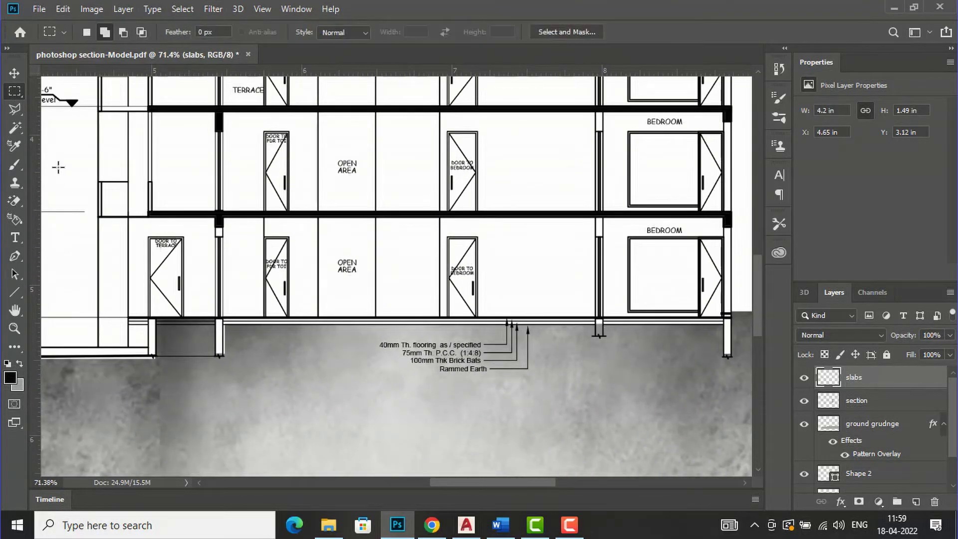
pyautogui.scroll(2, 157, 333)
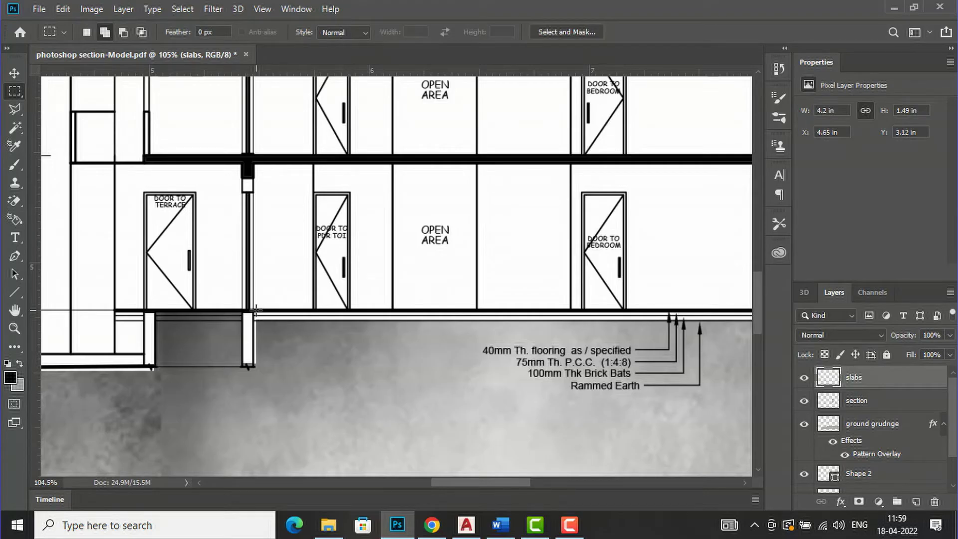
pyautogui.moveTo(256, 310); pyautogui.dragTo(369, 321)
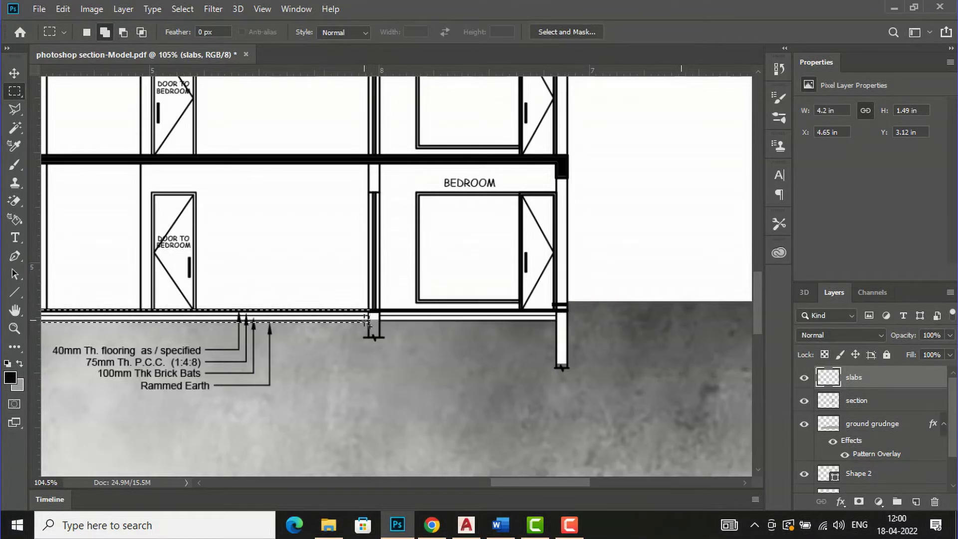
# Step: Fill that stretch black, then marquee the next stretch of ground-floor slab
pyautogui.press('g')
pyautogui.click(340, 316)
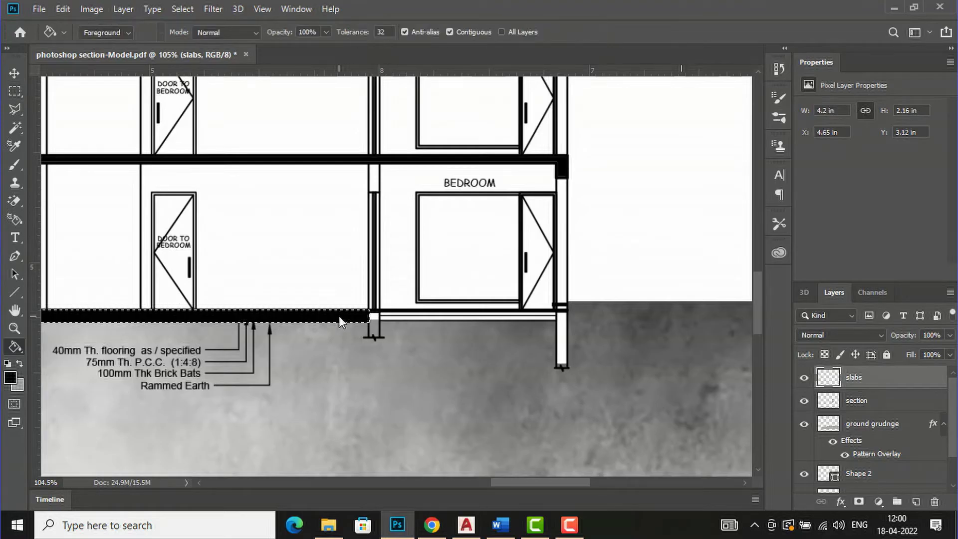
pyautogui.click(15, 92)
pyautogui.moveTo(370, 313); pyautogui.dragTo(557, 321)
# Step: Fill the selected slab stretch and the stretch between the two left columns with black
pyautogui.press('g')
pyautogui.click(501, 317)
pyautogui.scroll(-8, 621, 332)
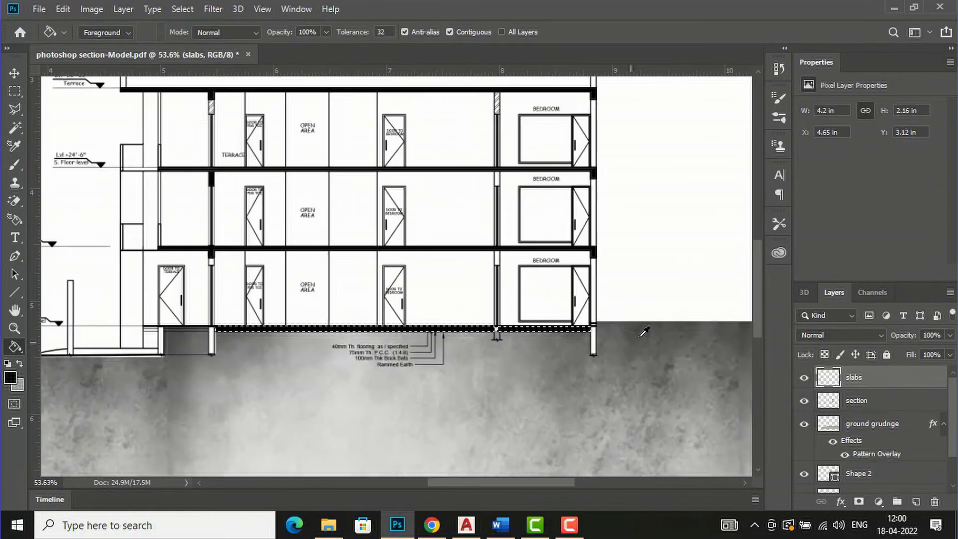
pyautogui.scroll(8, 420, 314)
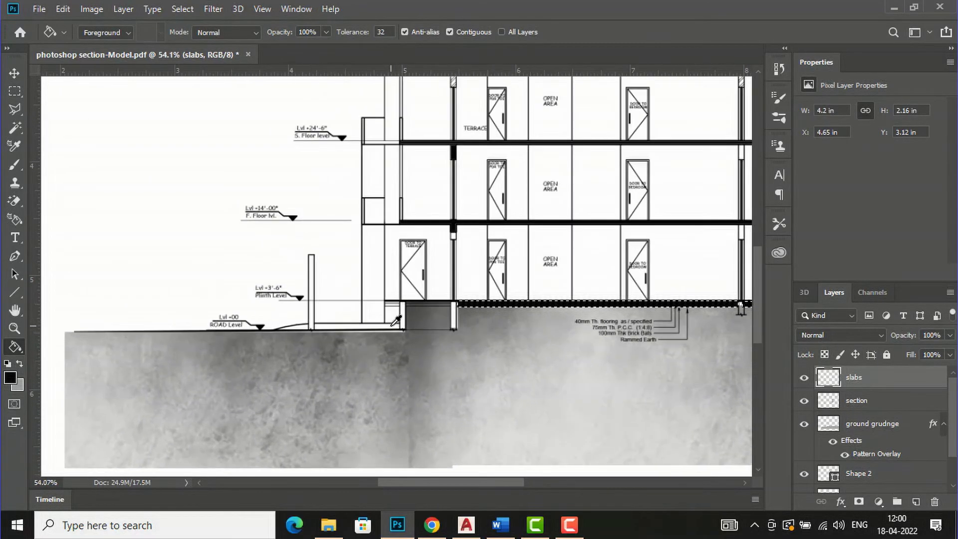
pyautogui.press('m')
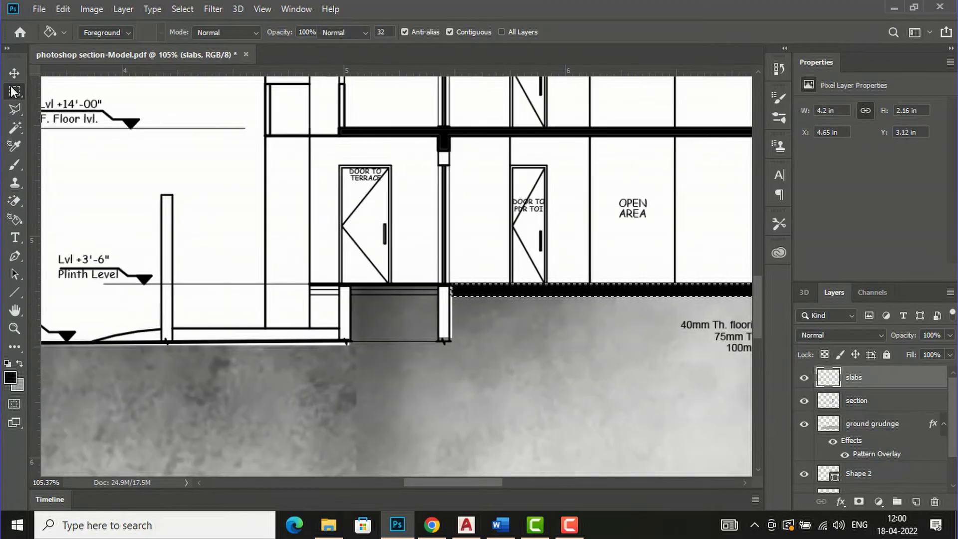
pyautogui.scroll(2, 392, 305)
pyautogui.scroll(2, 384, 297)
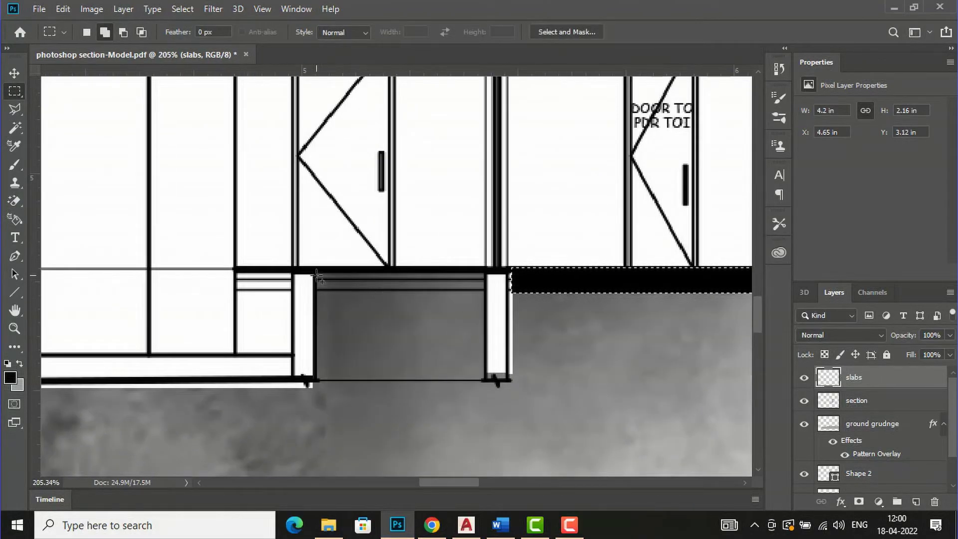
pyautogui.moveTo(314, 272)
pyautogui.mouseDown()
pyautogui.moveTo(496, 284)
pyautogui.moveTo(487, 292)
pyautogui.mouseUp()
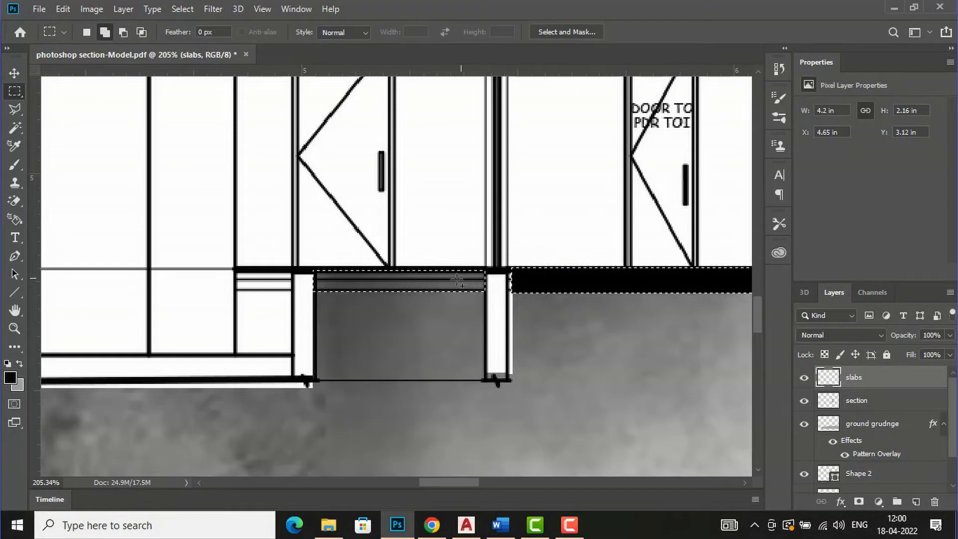
pyautogui.press('g')
pyautogui.click(438, 287)
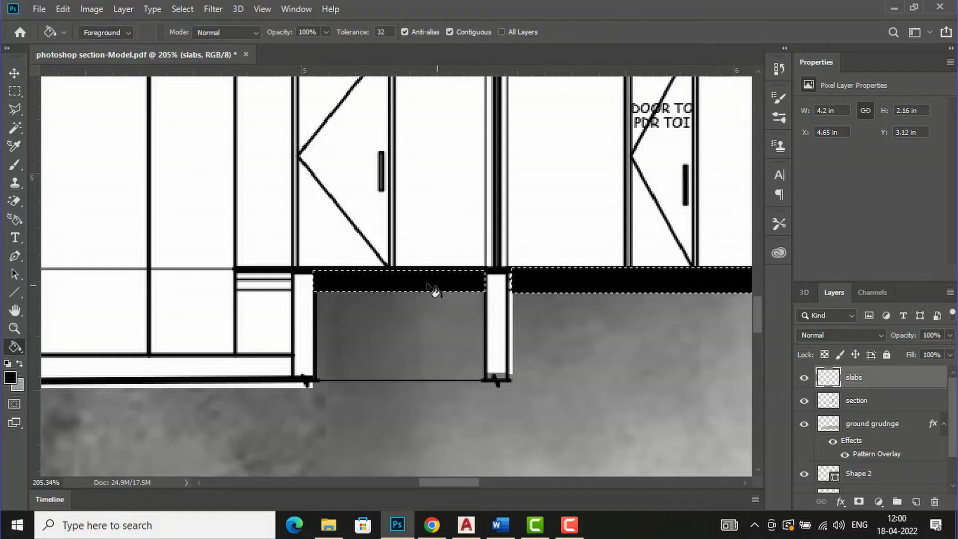
# Step: Add the small slab piece, fill it and the bottom slab black, then deselect
pyautogui.click(15, 91)
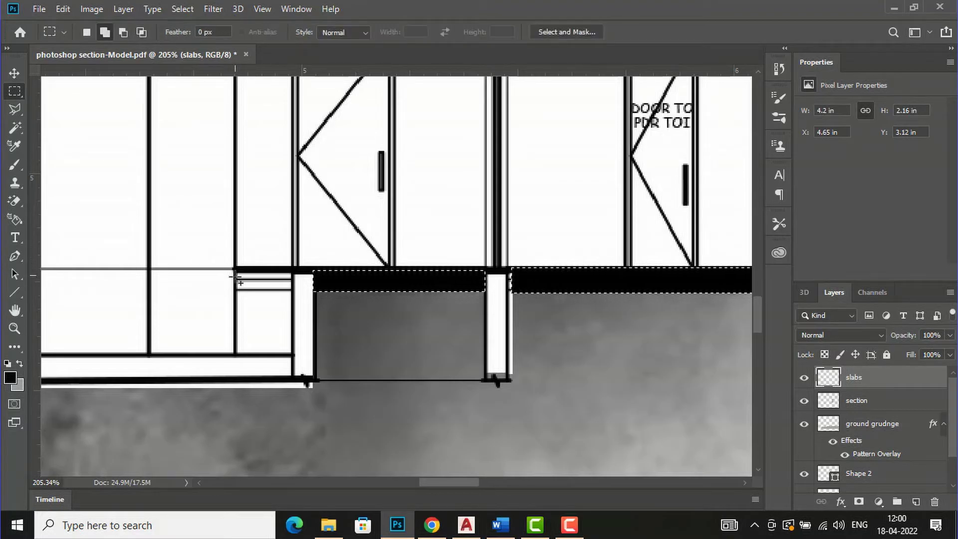
pyautogui.moveTo(235, 272); pyautogui.dragTo(294, 295)
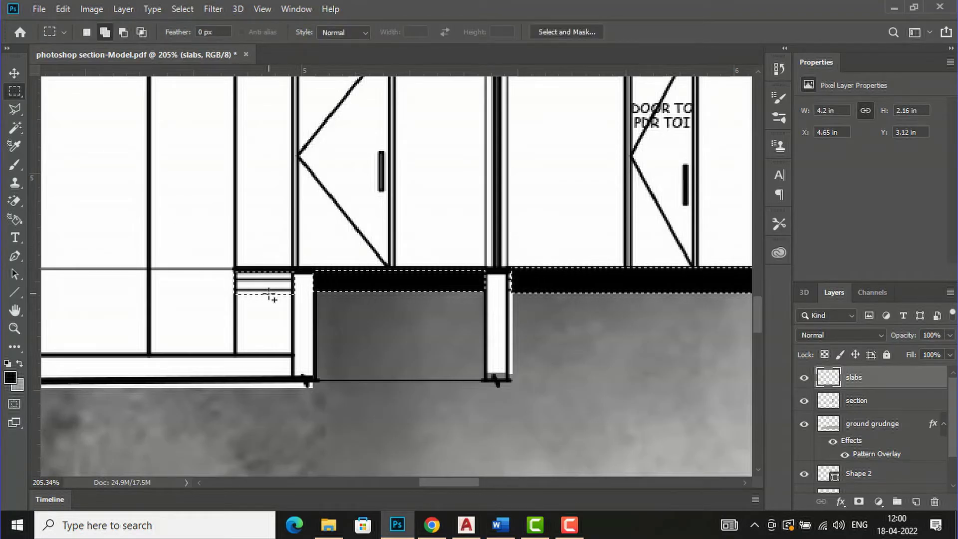
pyautogui.press('g')
pyautogui.click(269, 283)
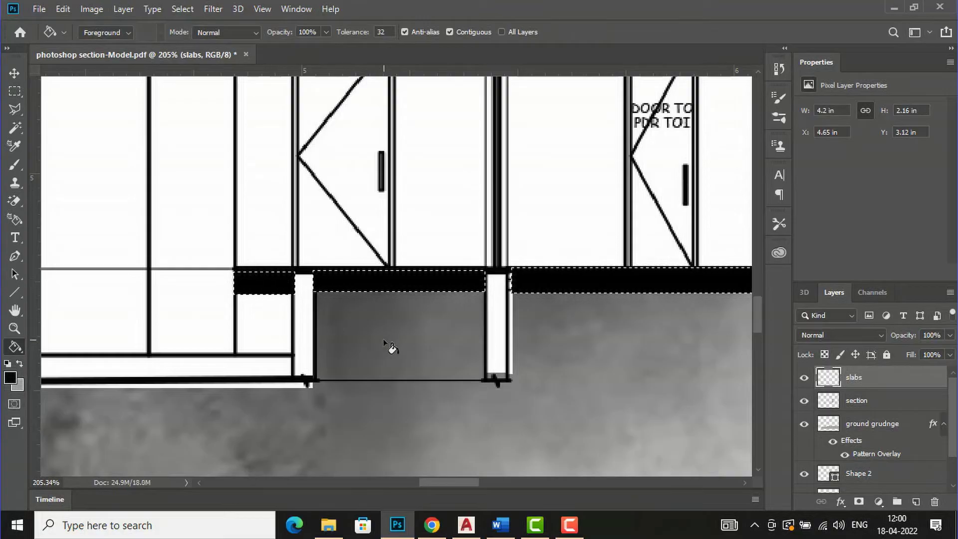
pyautogui.scroll(-10, 391, 348)
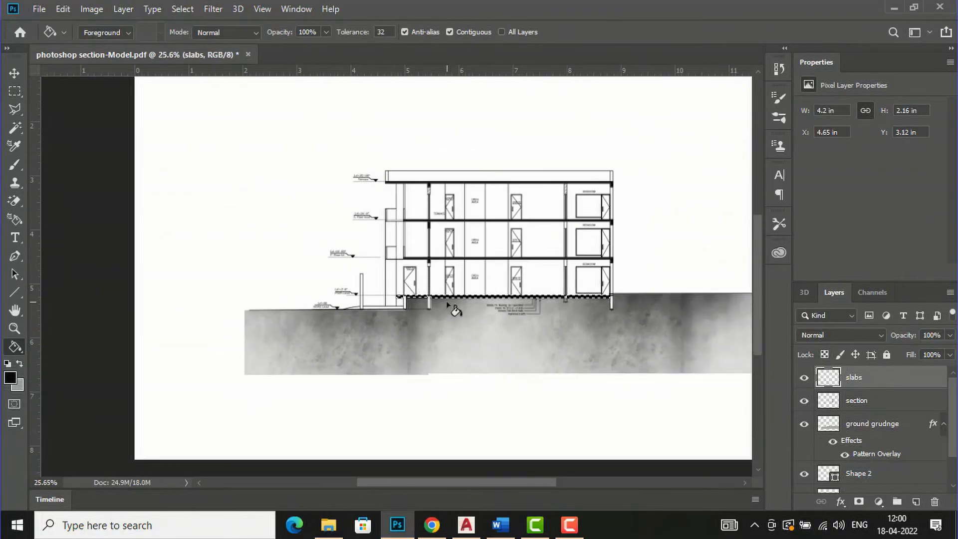
pyautogui.click(446, 299)
pyautogui.hotkey('ctrl', 'd')
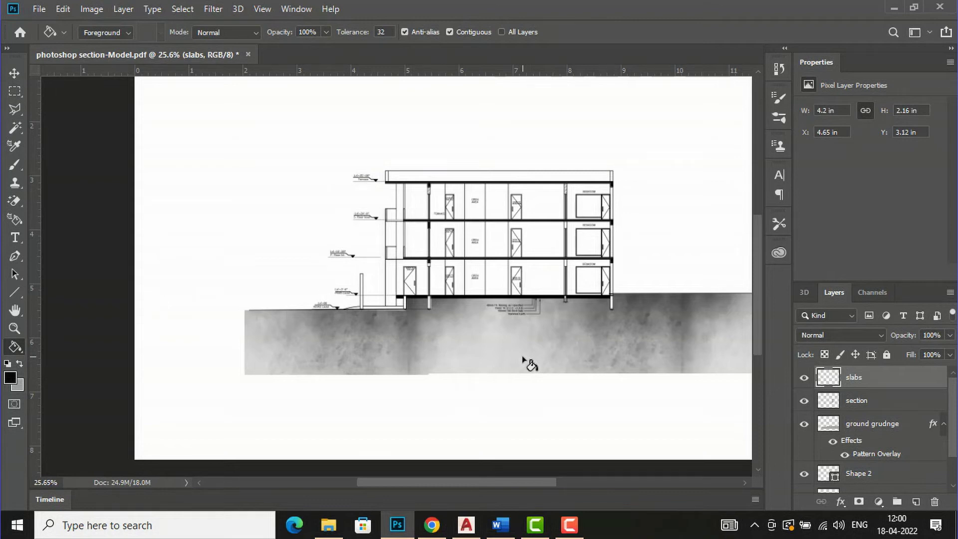
# Step: Make the section layer the active layer
pyautogui.scroll(3, 519, 231)
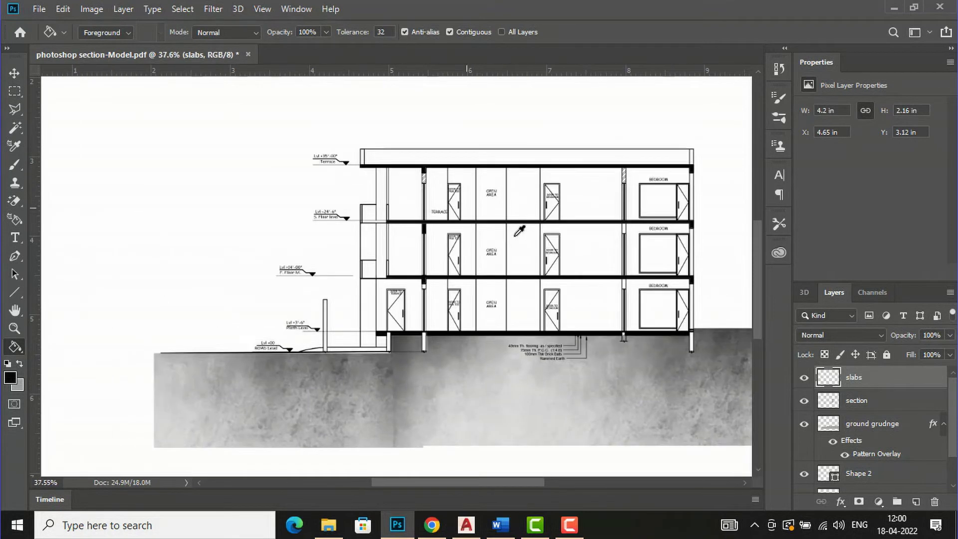
pyautogui.scroll(1, 519, 230)
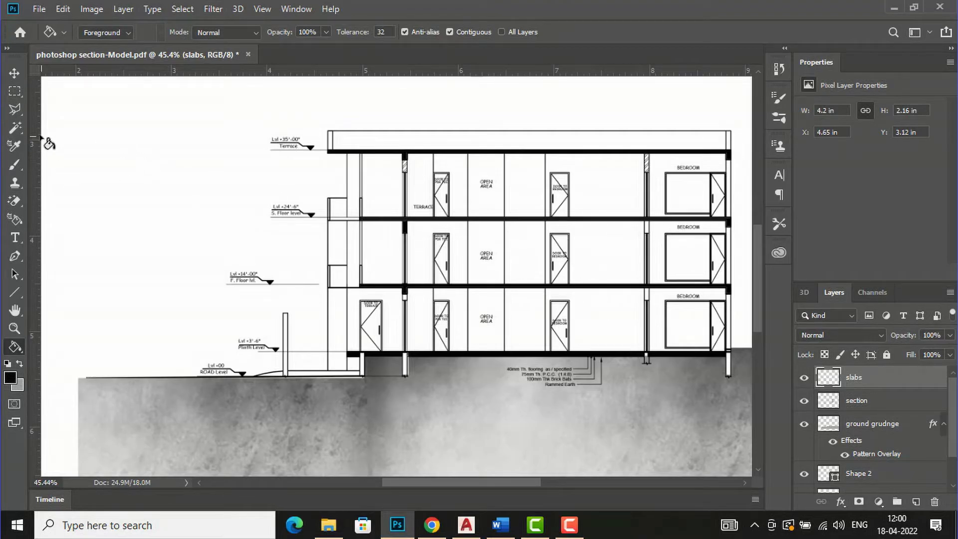
pyautogui.click(873, 407)
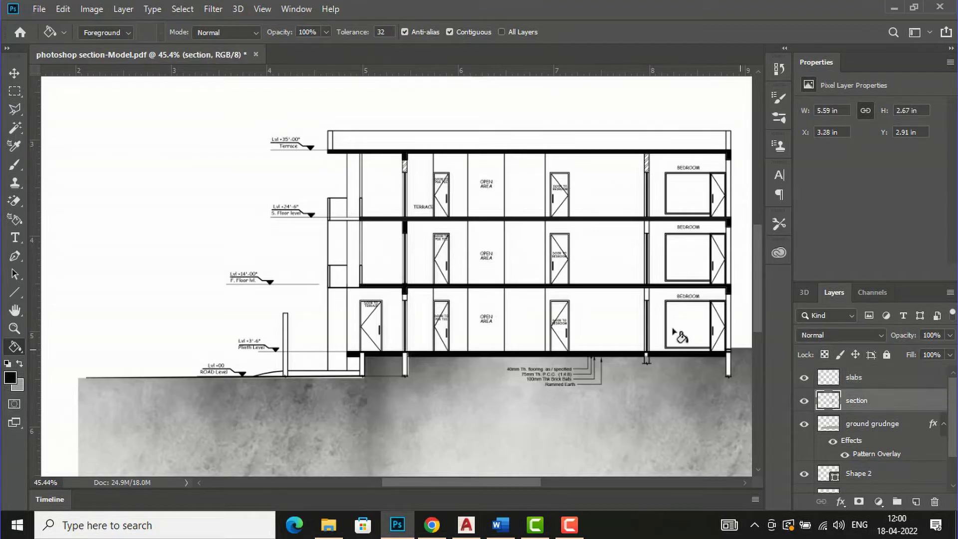
# Step: Magic Wand-select the top-floor left room and the middle-floor rooms, including OPEN AREA
pyautogui.click(14, 128)
pyautogui.scroll(2, 386, 203)
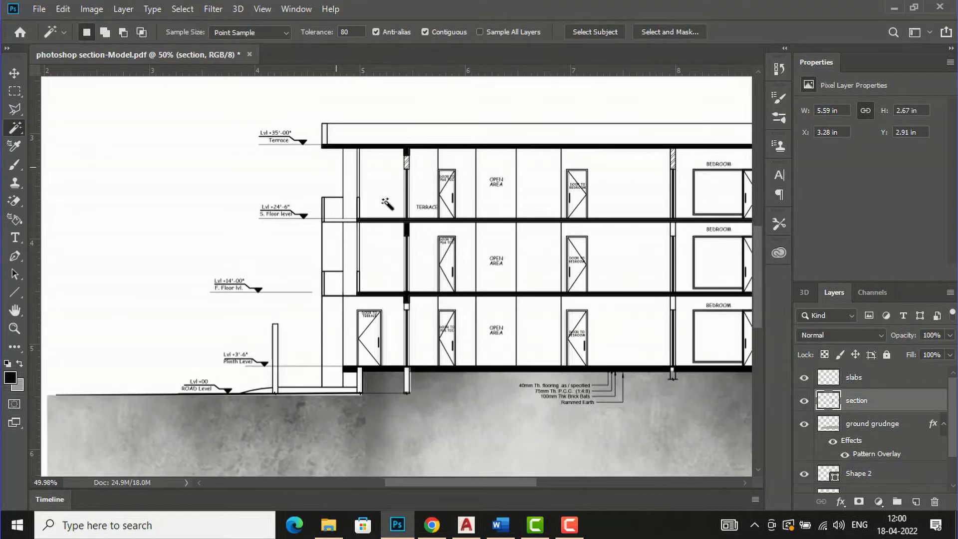
pyautogui.scroll(1, 387, 204)
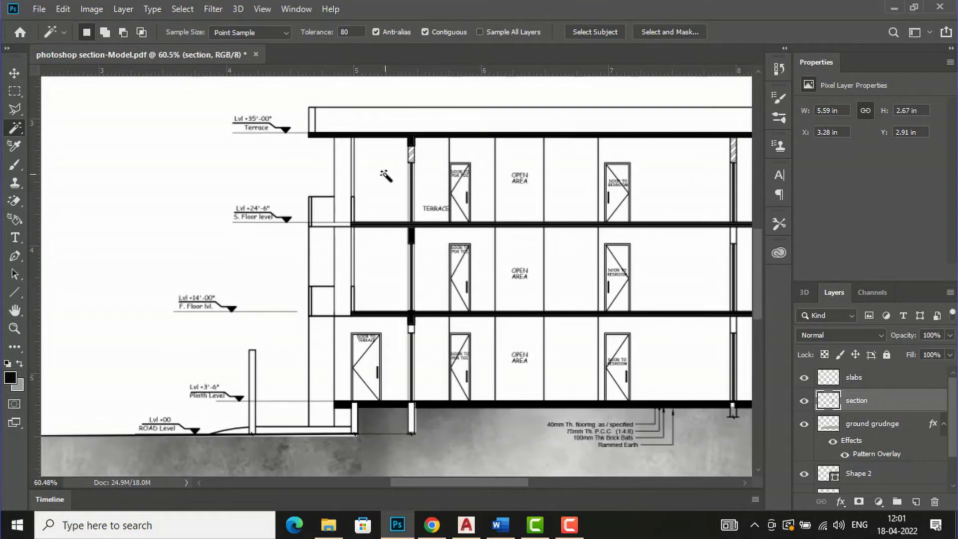
pyautogui.click(385, 175)
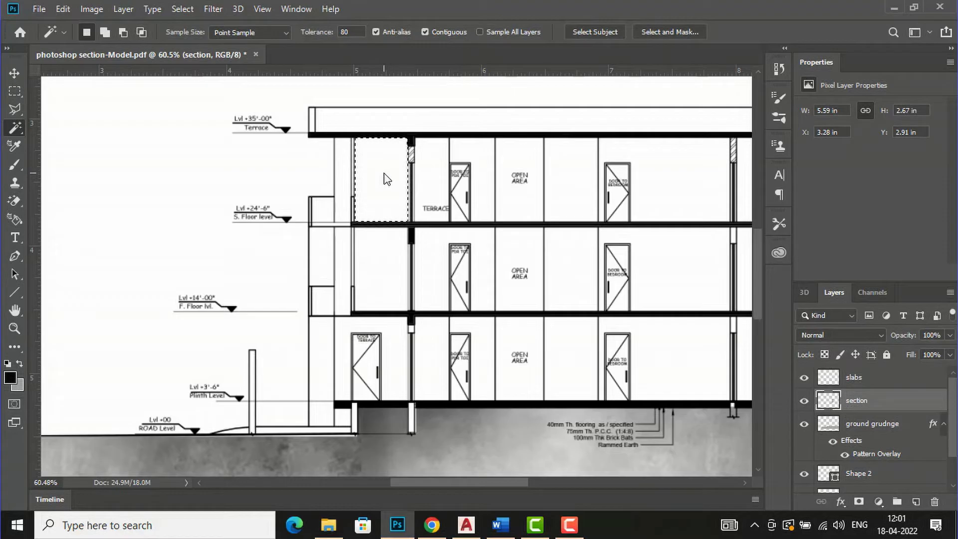
pyautogui.keyDown('shift'); pyautogui.click(390, 267); pyautogui.keyUp('shift')
pyautogui.click(429, 262)
pyautogui.click(531, 302)
pyautogui.click(562, 278)
pyautogui.click(572, 200)
# Step: Add the top OPEN AREA, right-hand rooms, ground-floor rooms and both BEDROOMs
pyautogui.click(519, 159)
pyautogui.click(661, 181)
pyautogui.click(689, 265)
pyautogui.click(675, 352)
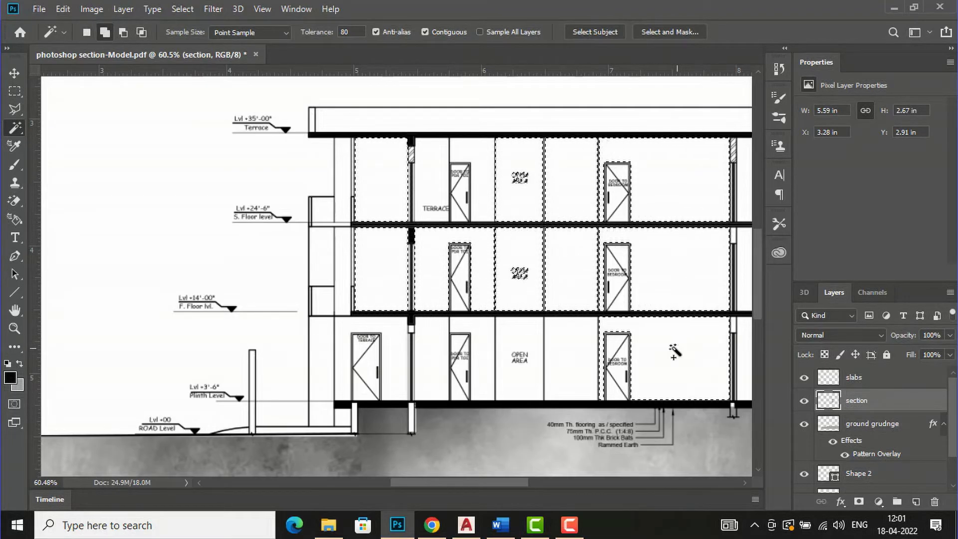
pyautogui.click(561, 355)
pyautogui.keyDown('shift'); pyautogui.click(490, 341); pyautogui.keyUp('shift')
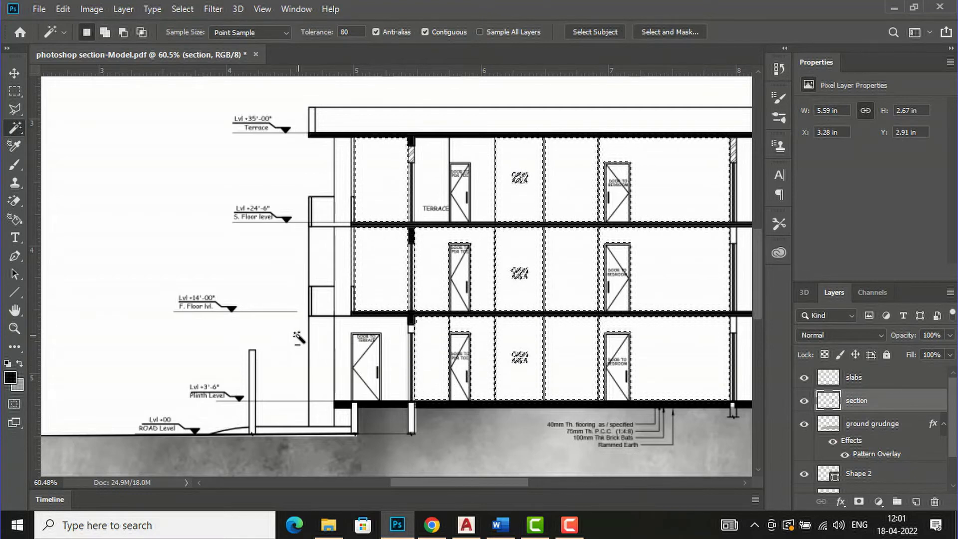
pyautogui.scroll(-4, 549, 332)
pyautogui.scroll(3, 549, 332)
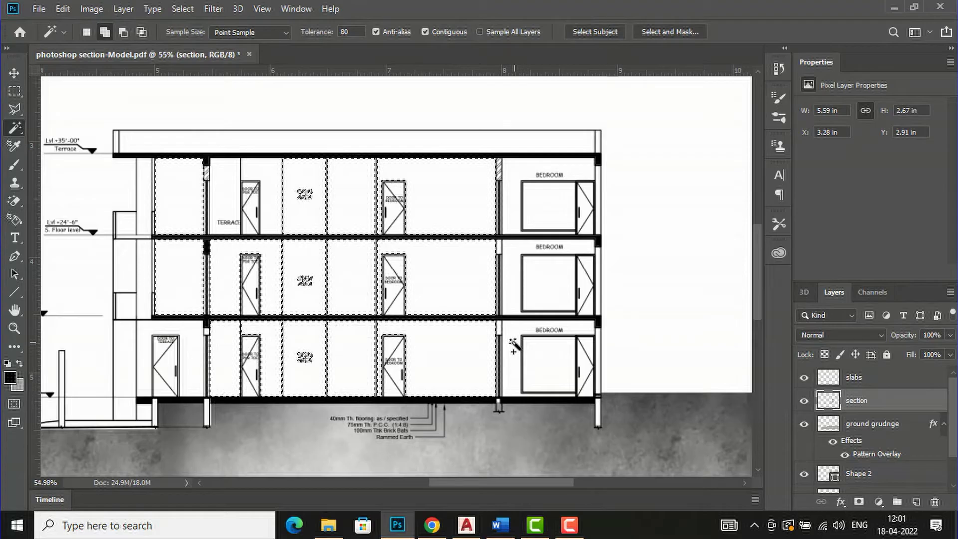
pyautogui.keyDown('shift'); pyautogui.click(519, 259); pyautogui.keyUp('shift')
pyautogui.keyDown('shift'); pyautogui.click(549, 204); pyautogui.keyUp('shift')
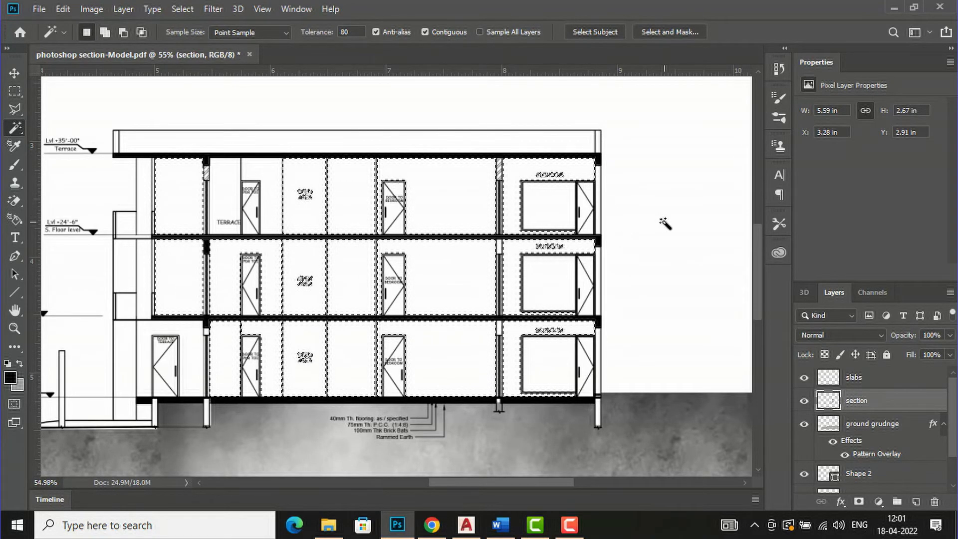
# Step: Add the roof band to the room selection
pyautogui.scroll(-1, 640, 298)
pyautogui.scroll(5, 640, 298)
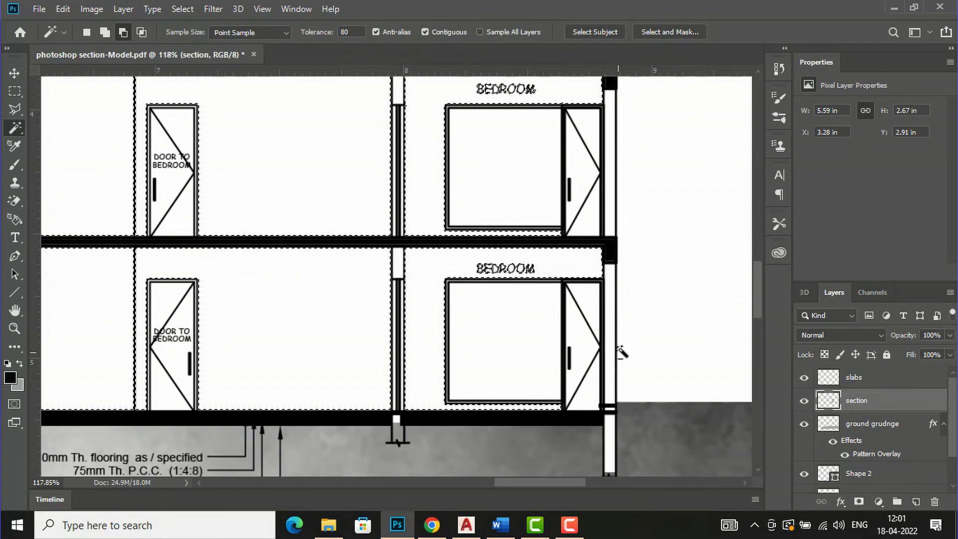
pyautogui.scroll(-1, 619, 353)
pyautogui.scroll(-3, 620, 351)
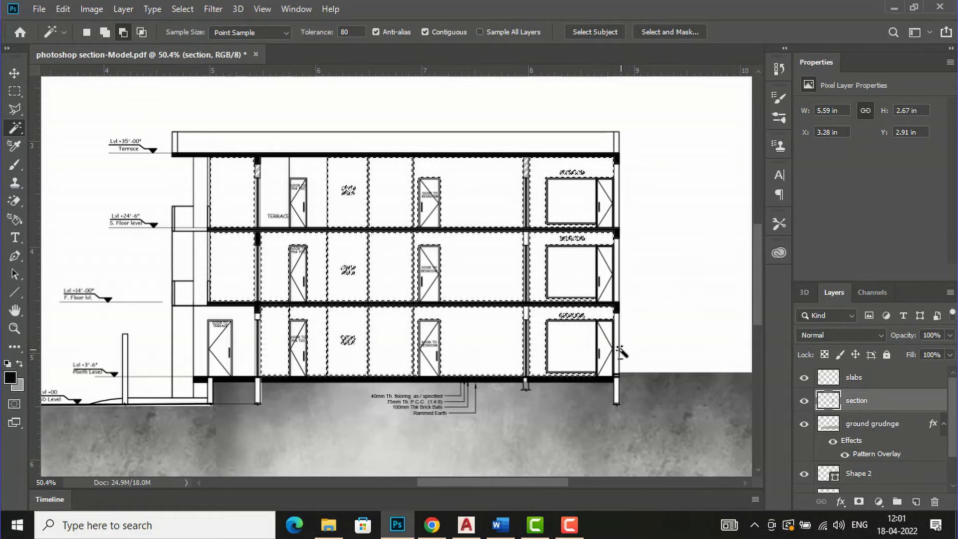
pyautogui.press('shift')
pyautogui.keyDown('shift'); pyautogui.click(433, 149); pyautogui.keyUp('shift')
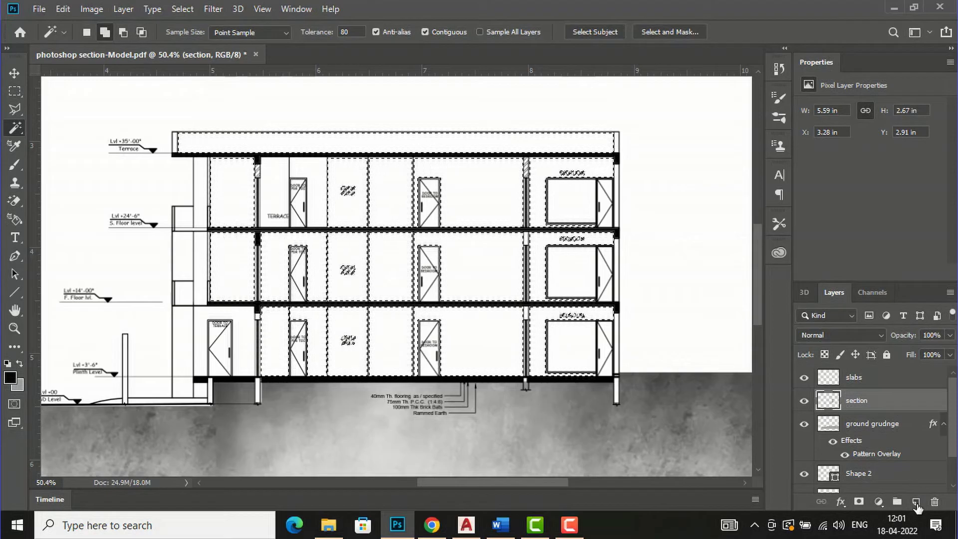
# Step: Create a new empty layer named 'interior wall' above section
pyautogui.click(917, 503)
pyautogui.doubleClick(857, 401)
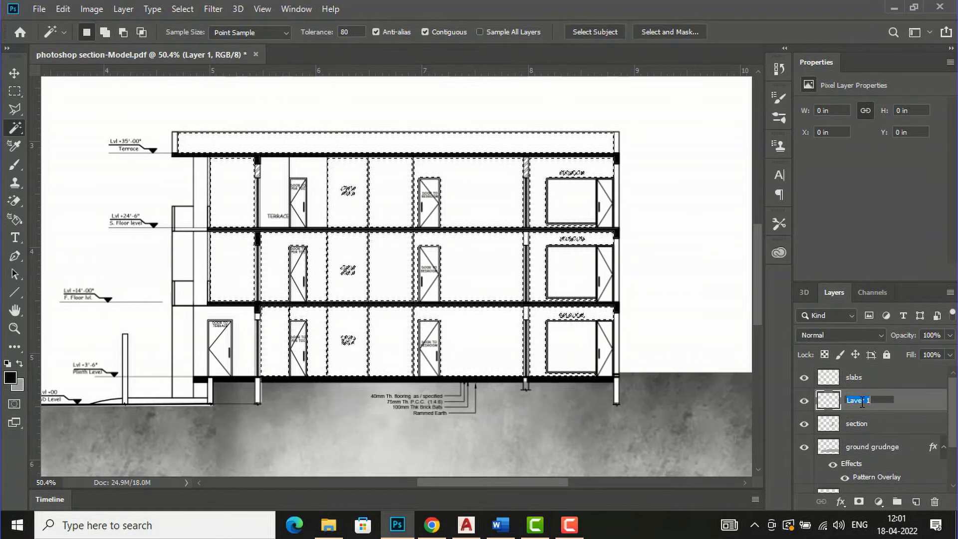
pyautogui.write('in')
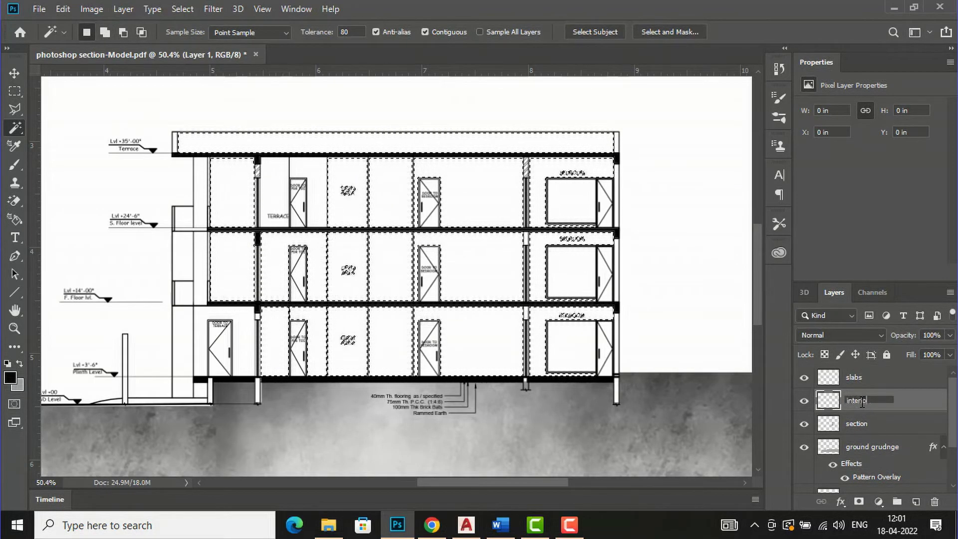
pyautogui.write('terior wall')
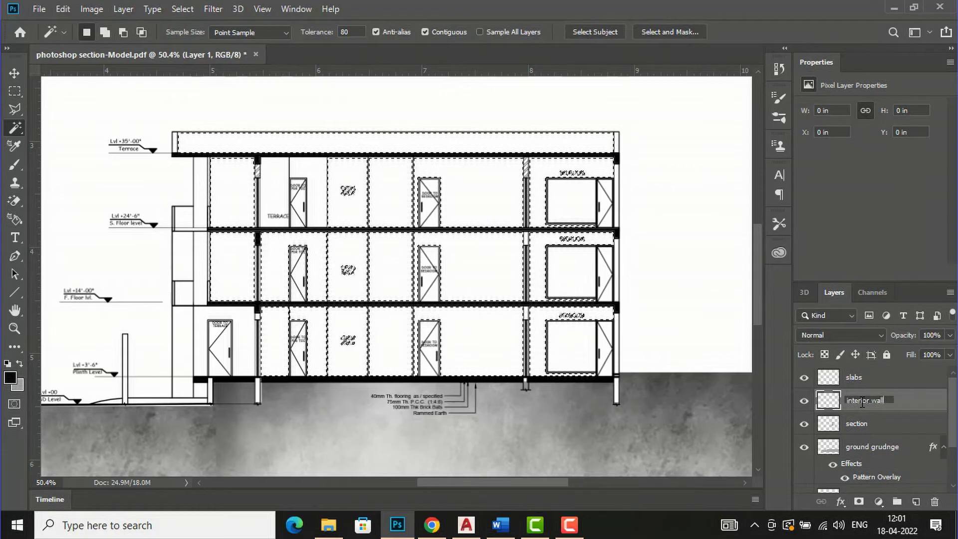
pyautogui.press('Return')
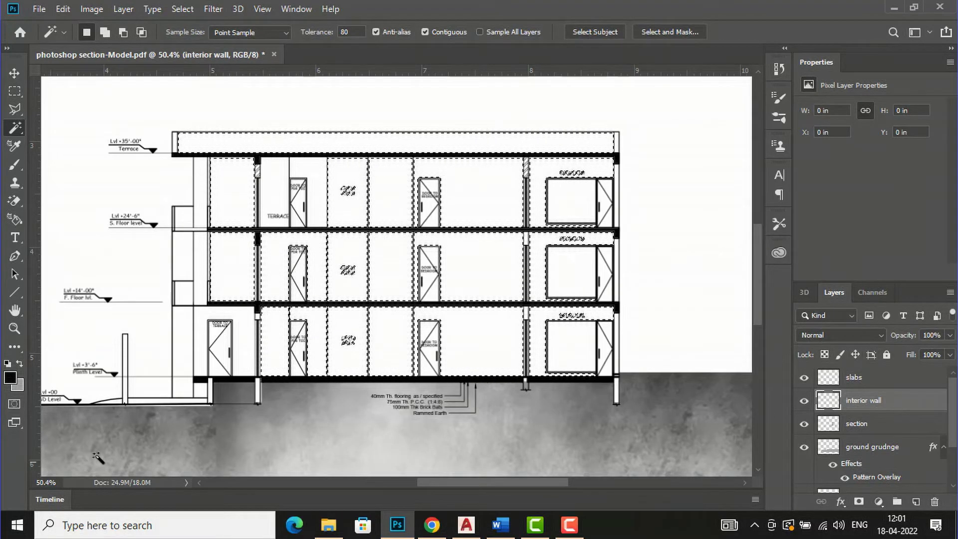
# Step: Set the foreground colour to pale yellow eff1d3
pyautogui.click(10, 383)
pyautogui.moveTo(687, 207)
pyautogui.mouseDown()
pyautogui.moveTo(620, 190)
pyautogui.moveTo(606, 163)
pyautogui.moveTo(590, 174)
pyautogui.moveTo(599, 143)
pyautogui.moveTo(594, 151)
pyautogui.mouseUp()
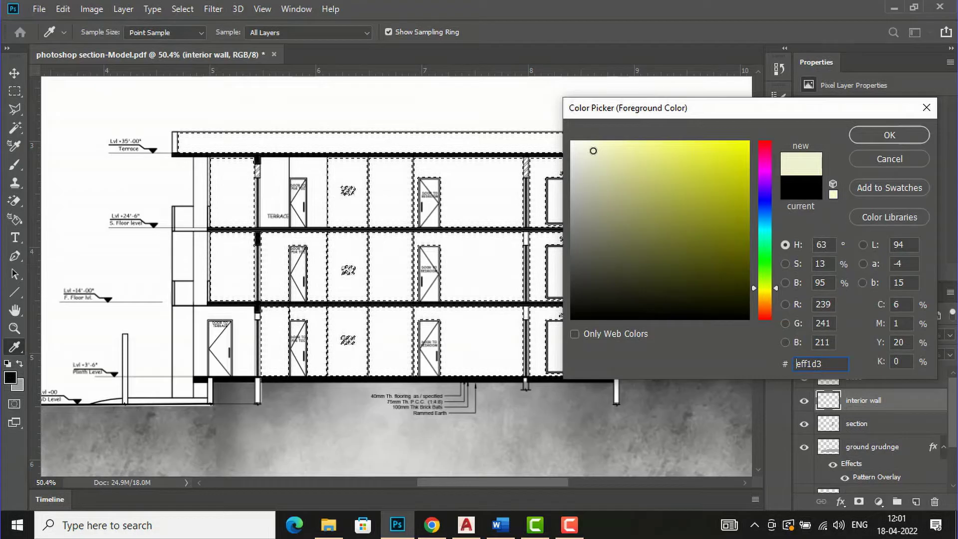
pyautogui.click(888, 134)
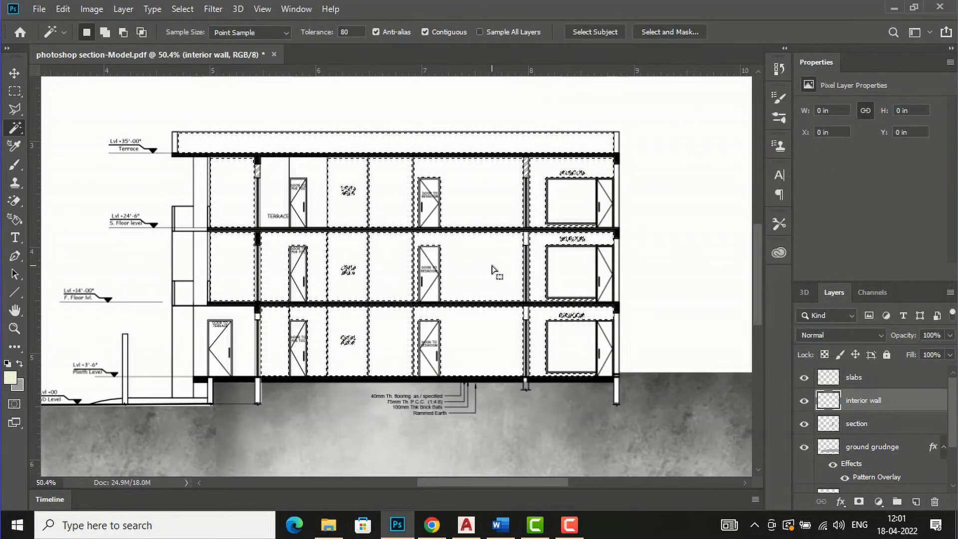
# Step: Fill the selected rooms and roof band with pale yellow eff1d3, then deselect
pyautogui.click(493, 266)
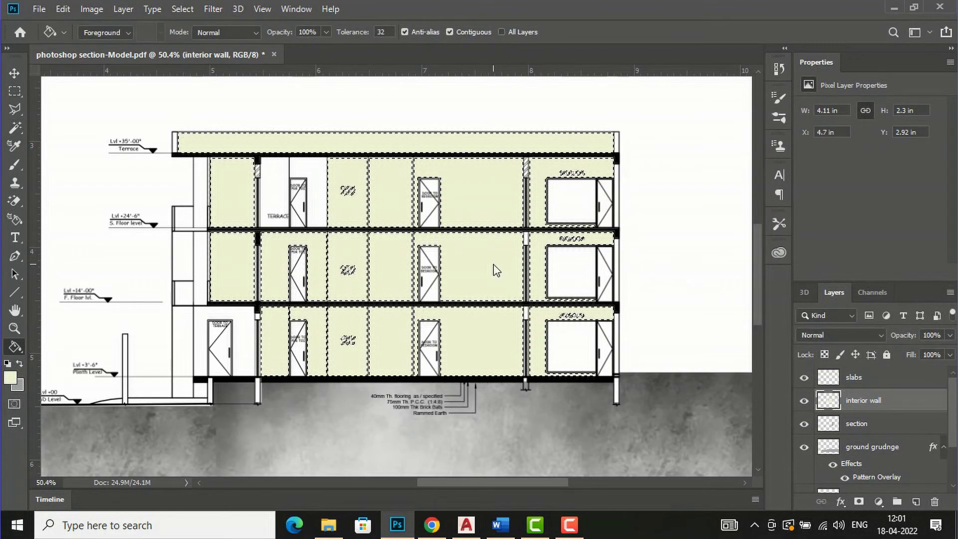
pyautogui.hotkey('ctrl', 'd')
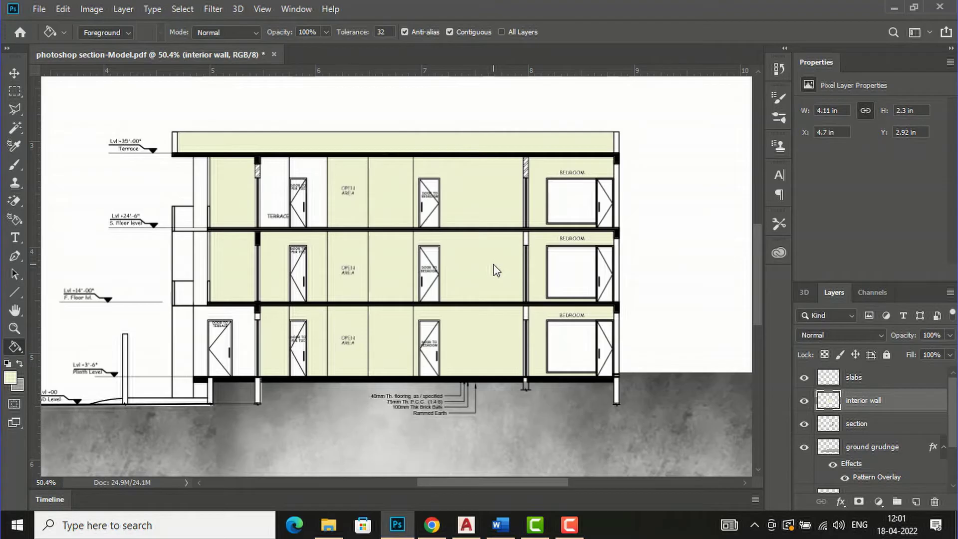
pyautogui.scroll(5, 417, 216)
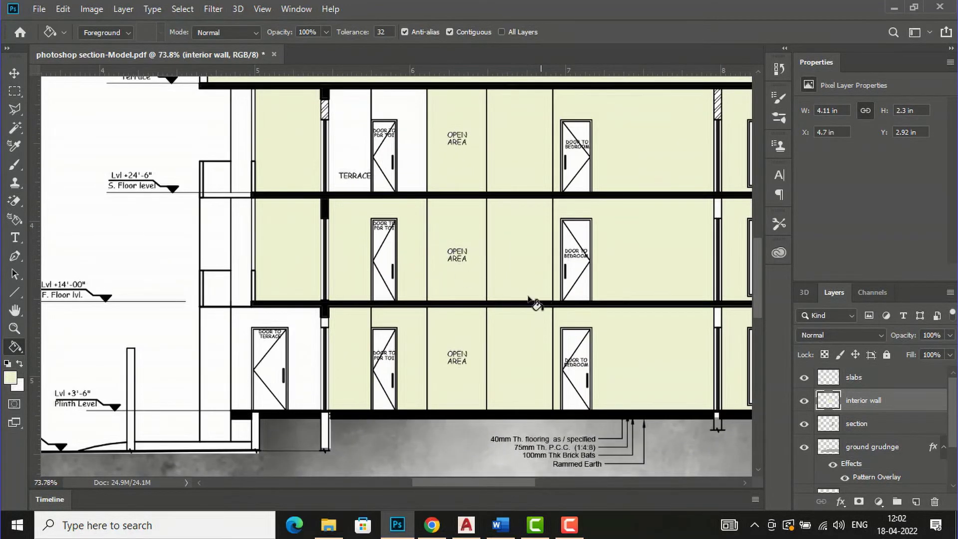
pyautogui.scroll(-1, 435, 307)
pyautogui.scroll(-4, 435, 307)
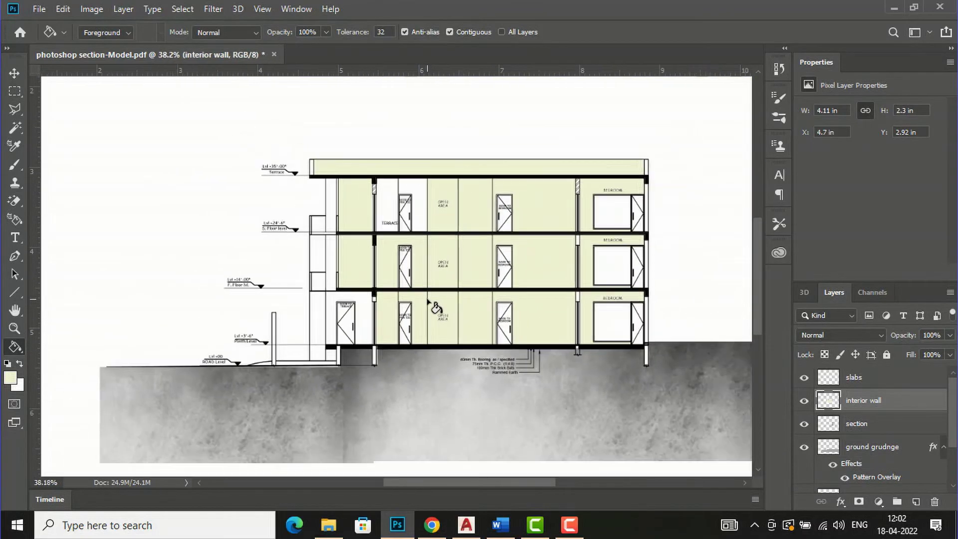
pyautogui.click(13, 75)
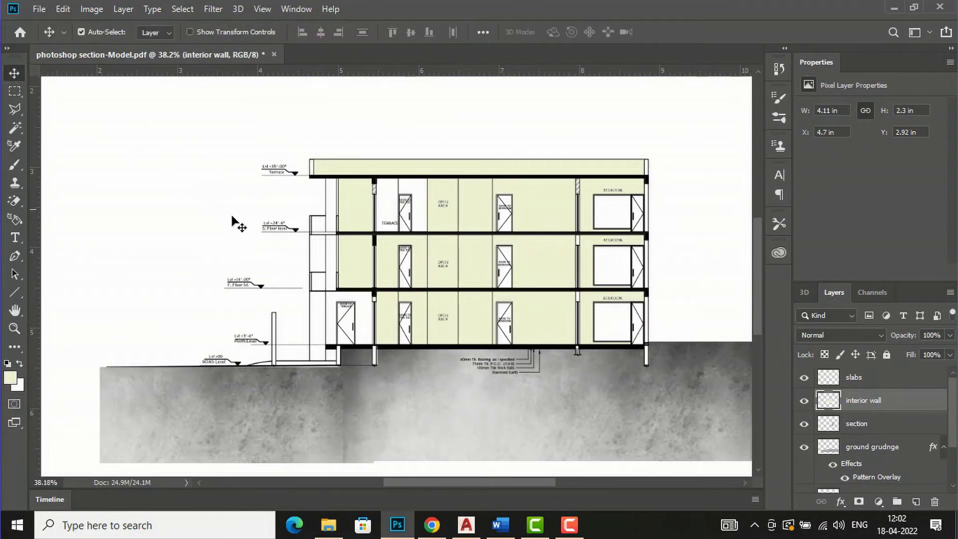
pyautogui.scroll(2, 348, 308)
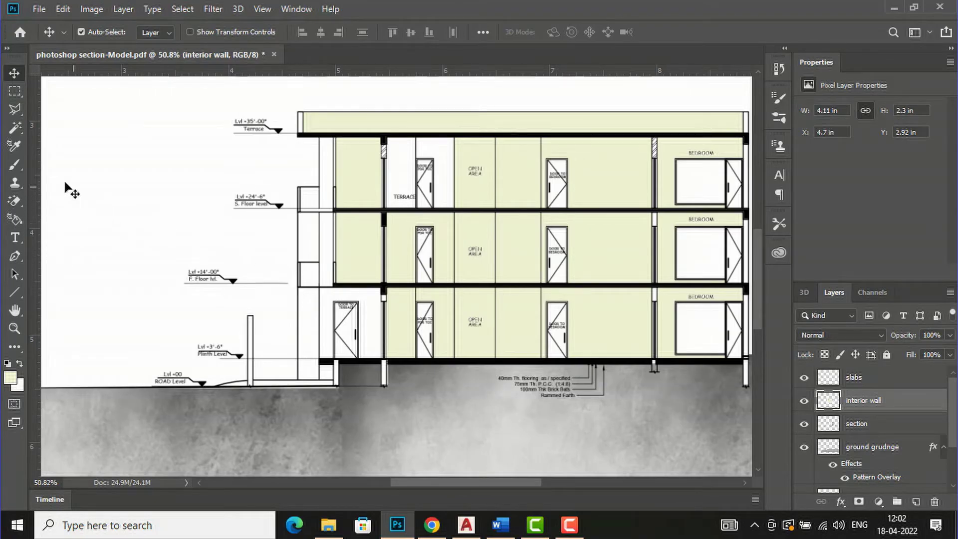
# Step: On the section layer, select the left door bay, small boxes and wall strips
pyautogui.click(15, 129)
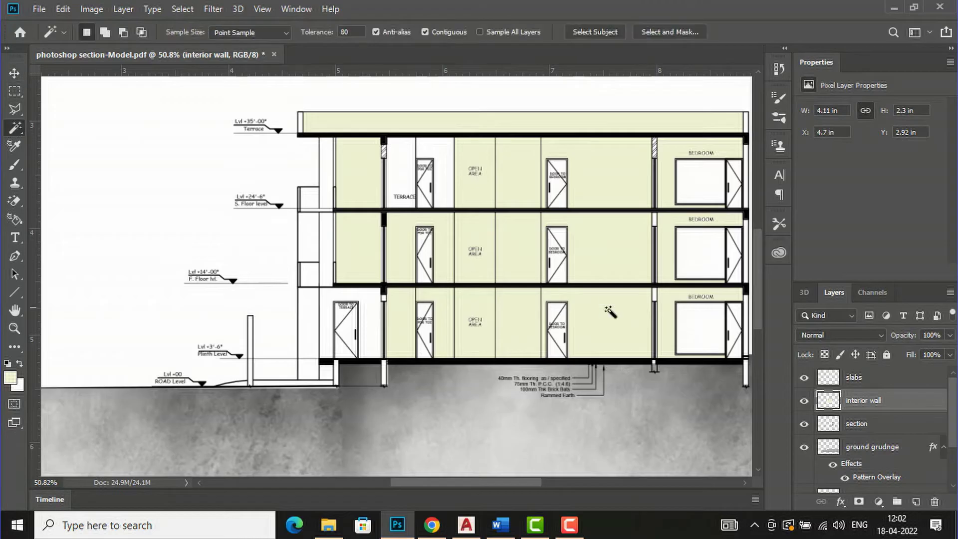
pyautogui.click(870, 428)
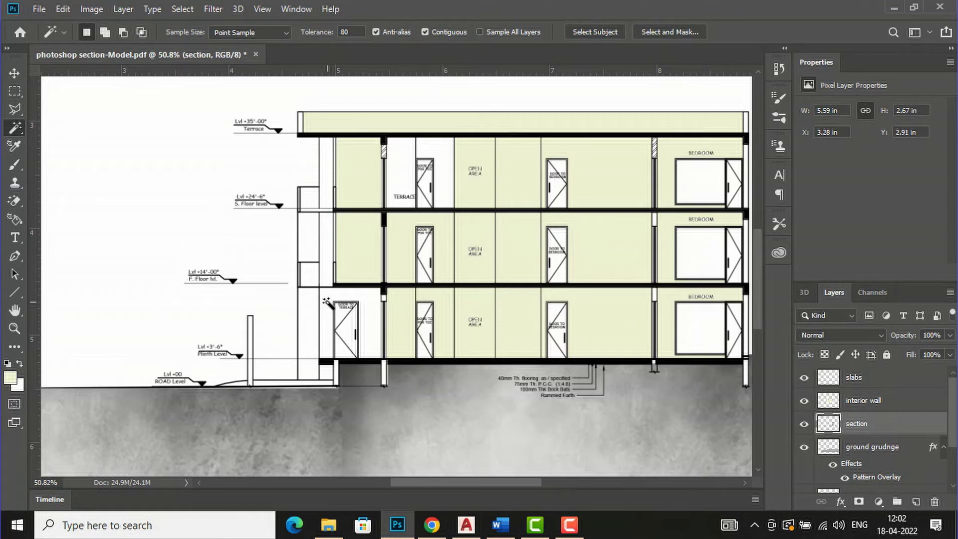
pyautogui.click(327, 303)
pyautogui.keyDown('shift'); pyautogui.click(309, 277); pyautogui.keyUp('shift')
pyautogui.click(329, 264)
pyautogui.keyDown('shift'); pyautogui.click(322, 188); pyautogui.keyUp('shift')
pyautogui.keyDown('shift'); pyautogui.click(305, 202); pyautogui.keyUp('shift')
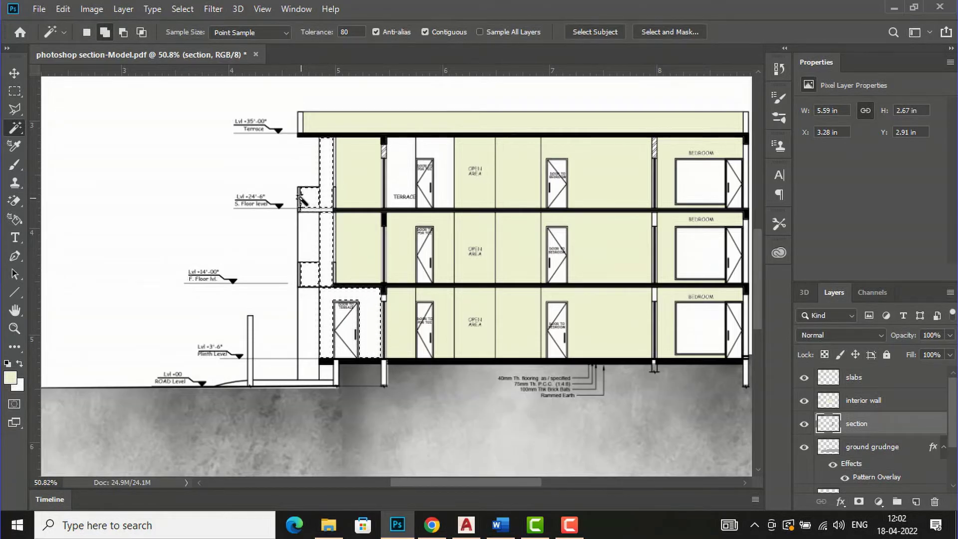
pyautogui.keyDown('shift'); pyautogui.click(301, 200); pyautogui.keyUp('shift')
pyautogui.hotkey('ctrl', 'z')
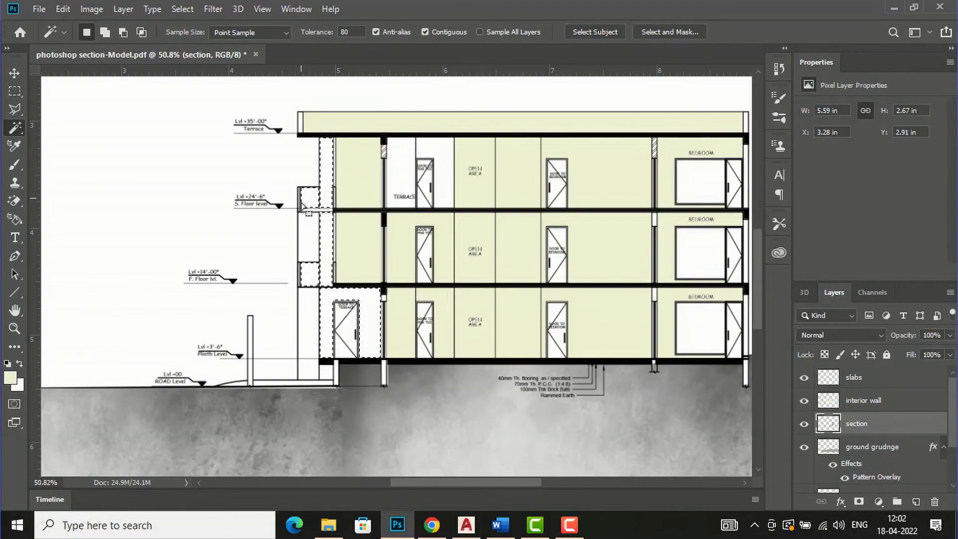
pyautogui.scroll(4, 303, 208)
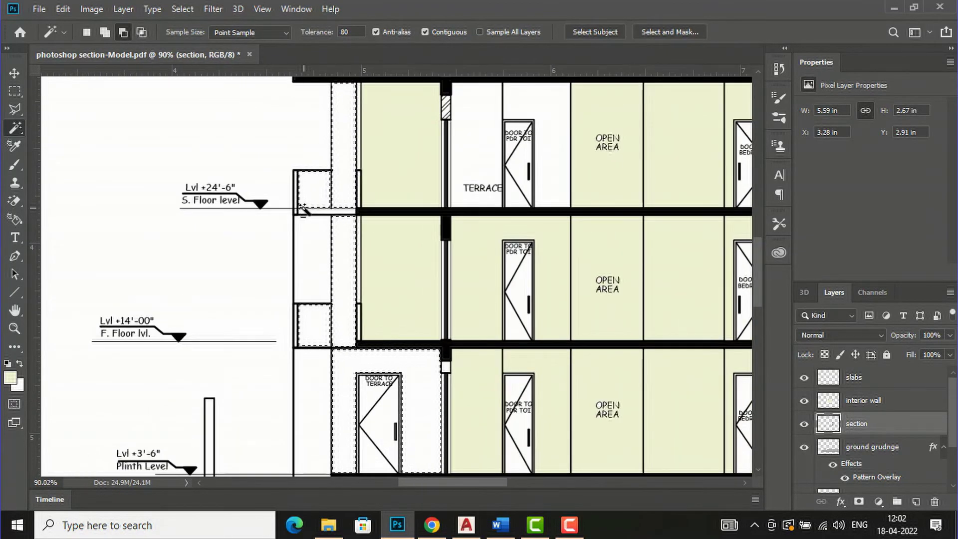
pyautogui.scroll(-2, 306, 212)
# Step: Fill the left wall strips pale yellow and return to the interior wall layer
pyautogui.press('g')
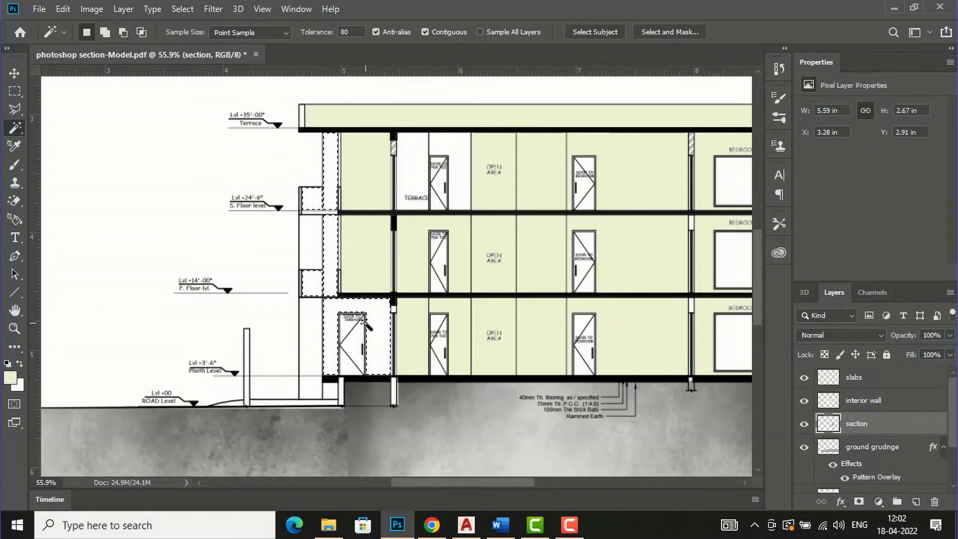
pyautogui.click(329, 247)
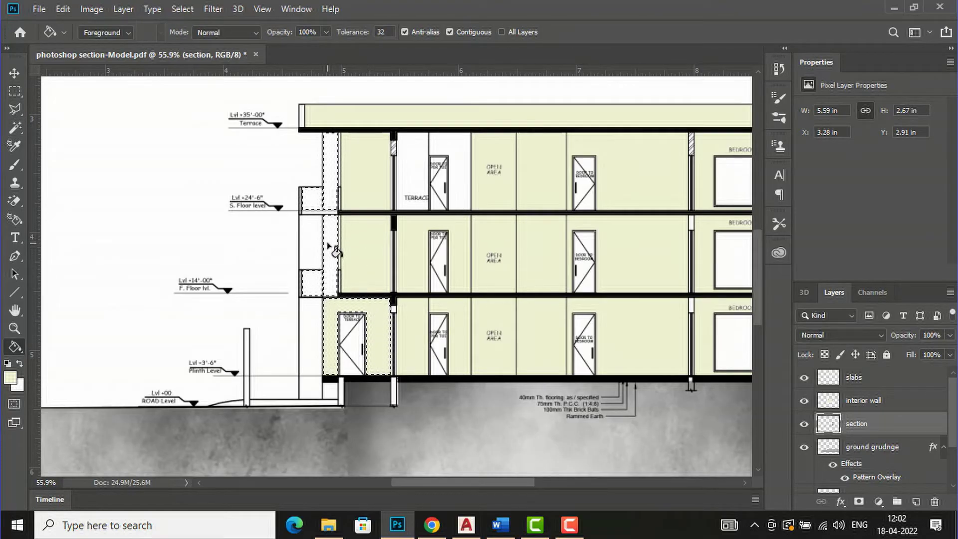
pyautogui.click(853, 402)
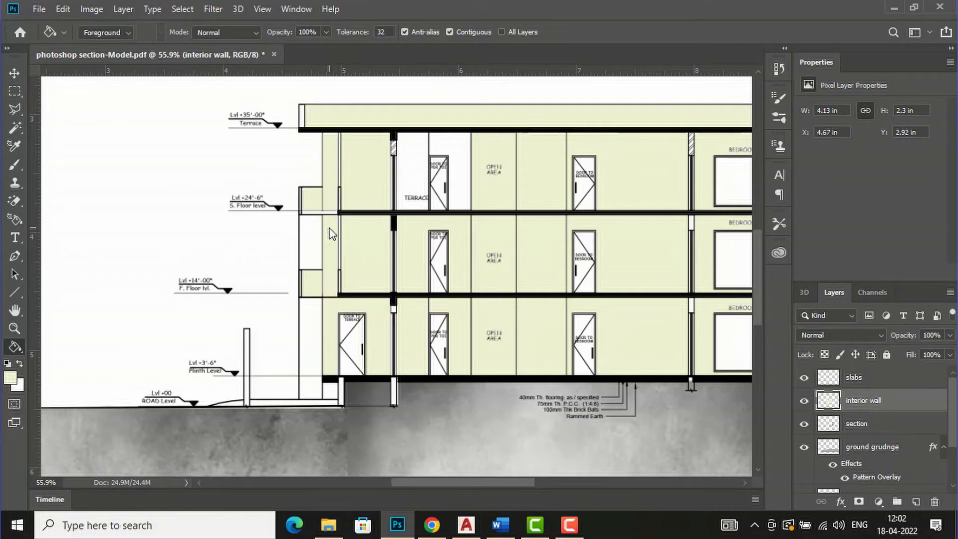
pyautogui.scroll(-5, 394, 273)
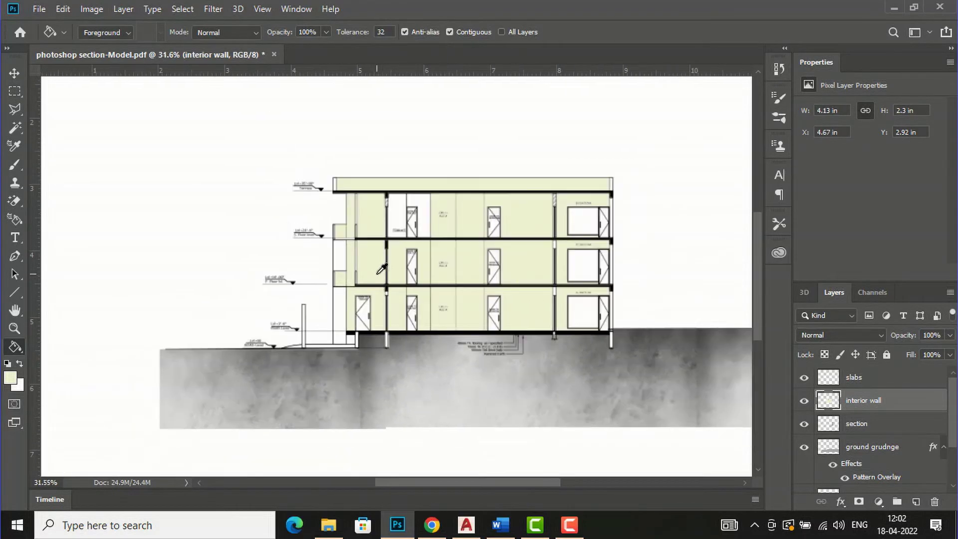
pyautogui.scroll(1, 617, 235)
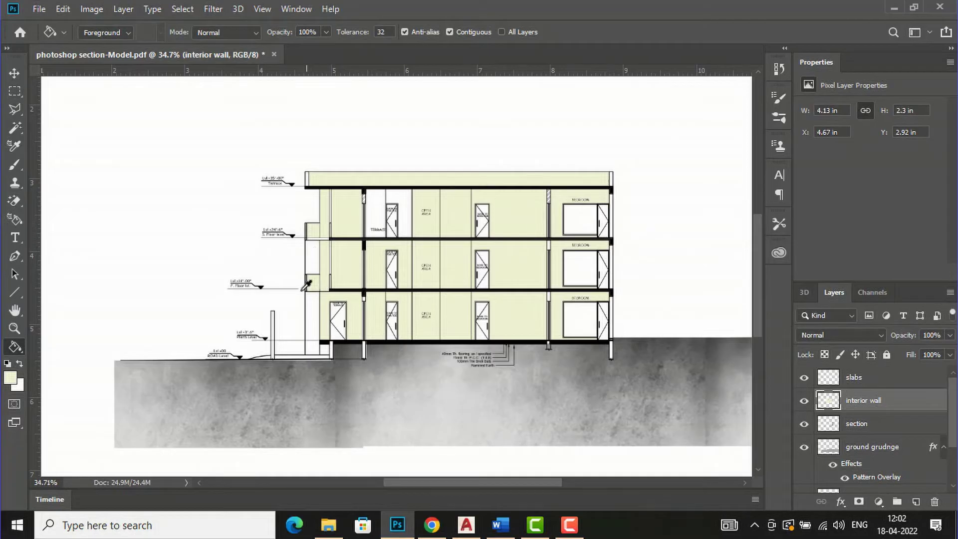
pyautogui.scroll(3, 249, 379)
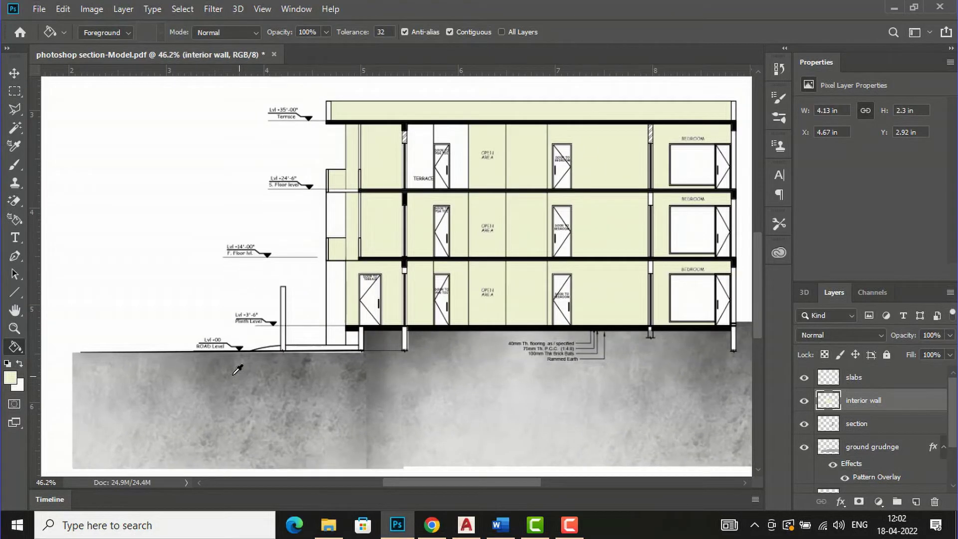
pyautogui.scroll(-5, 352, 325)
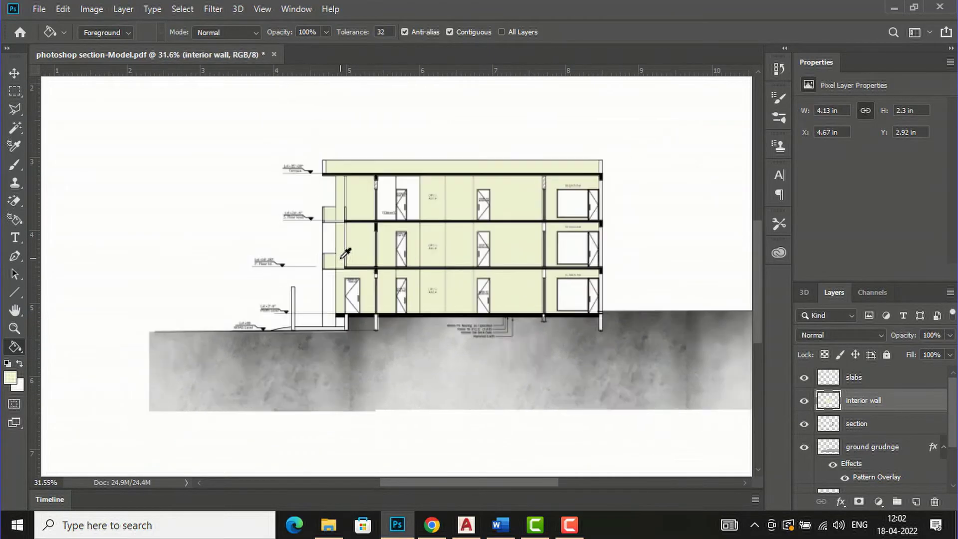
pyautogui.scroll(1, 630, 307)
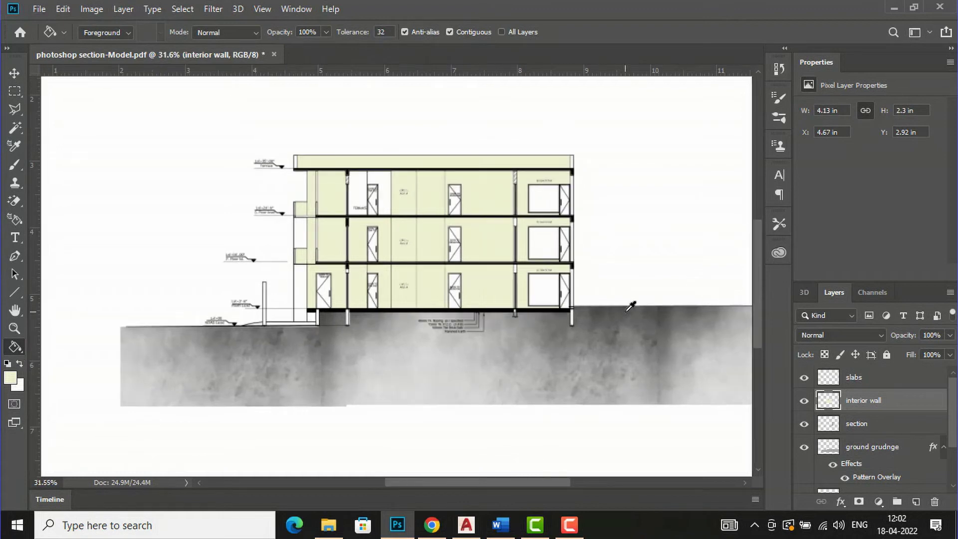
# Step: Drag tree-png-6388.png from the Downloads folder over to Photoshop
pyautogui.click(329, 525)
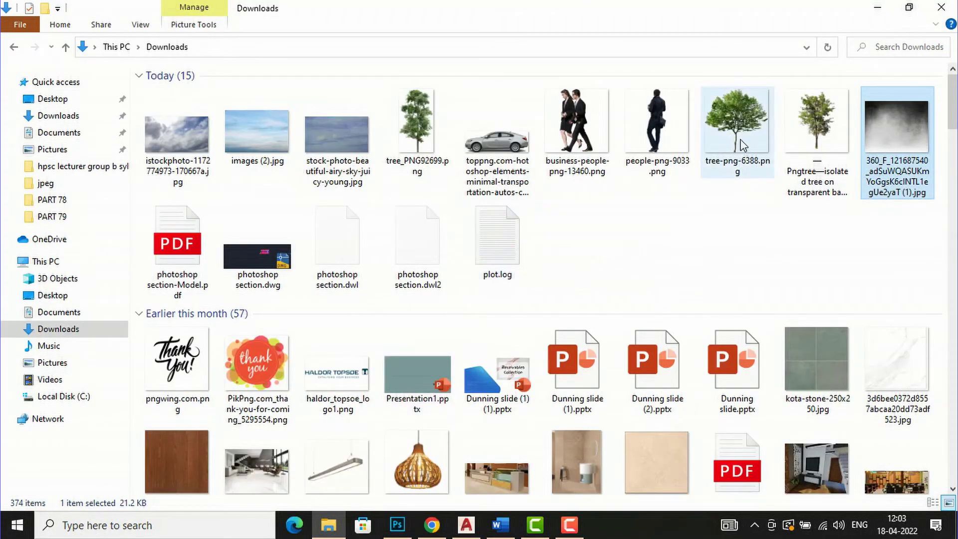
pyautogui.moveTo(740, 145); pyautogui.dragTo(497, 322)
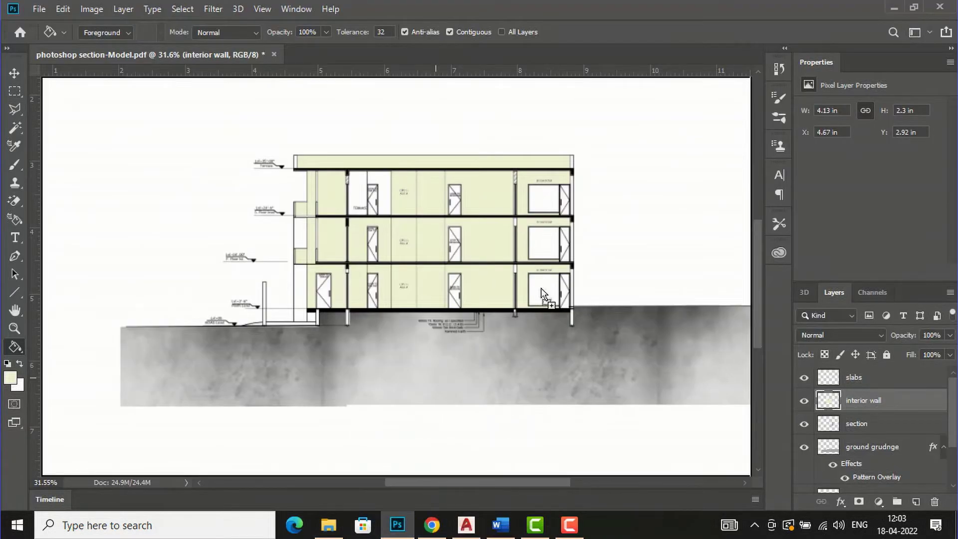
# Step: Place the tree at the building's right edge, scaled to about 120%
pyautogui.moveTo(610, 289); pyautogui.dragTo(610, 289)
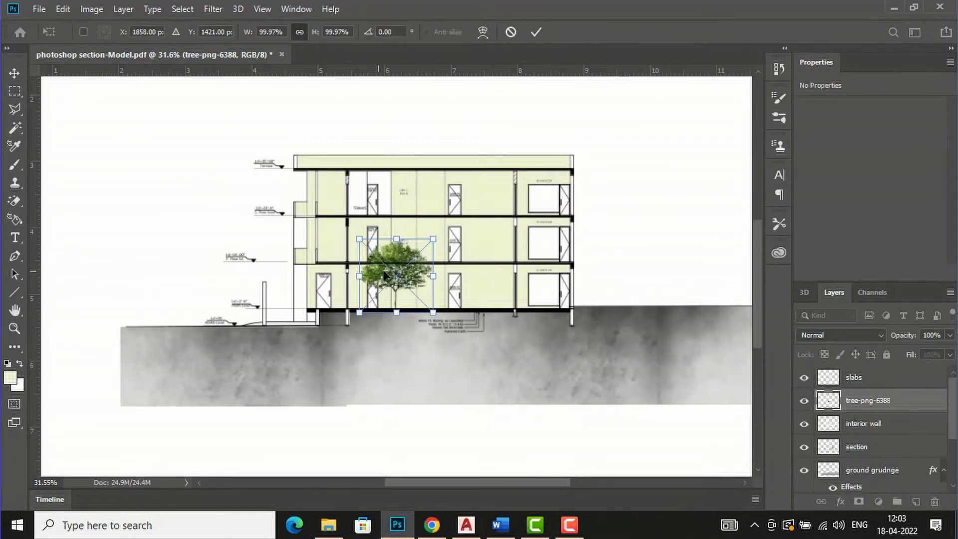
pyautogui.moveTo(394, 275); pyautogui.dragTo(572, 272)
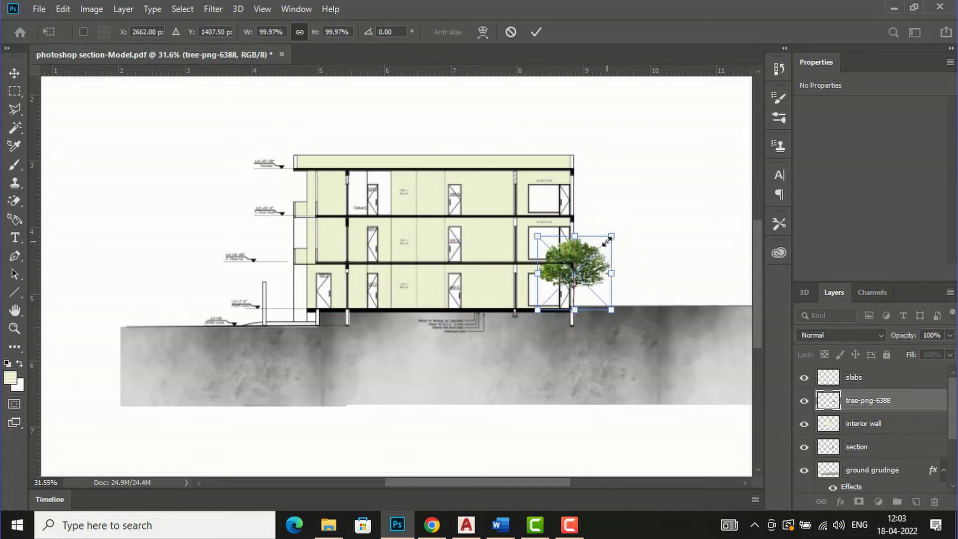
pyautogui.moveTo(612, 239); pyautogui.dragTo(637, 224)
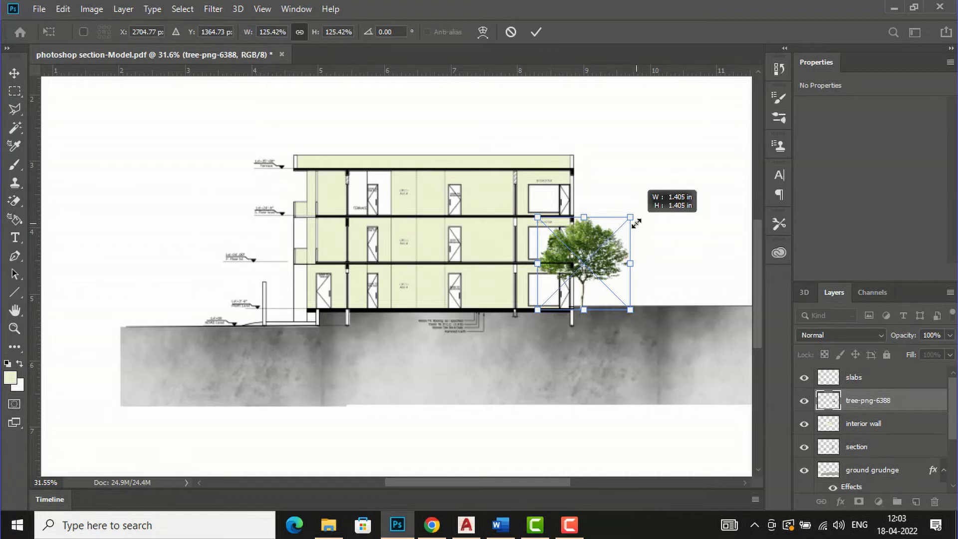
pyautogui.moveTo(635, 223); pyautogui.dragTo(630, 226)
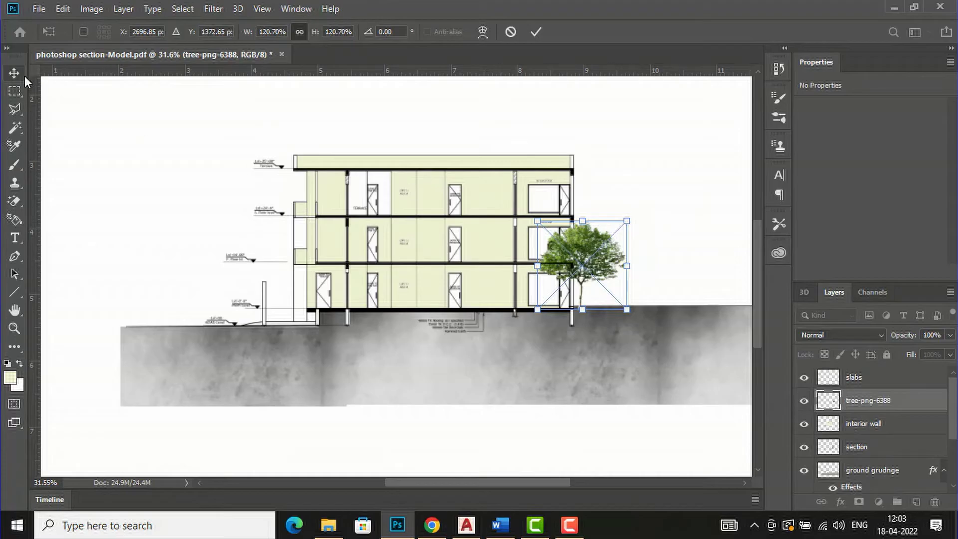
pyautogui.press('Return')
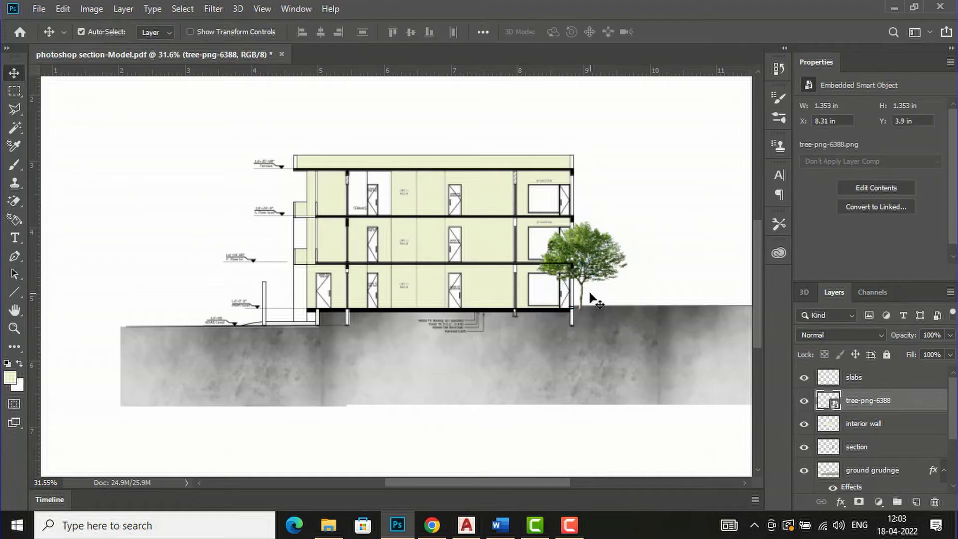
pyautogui.scroll(2, 594, 300)
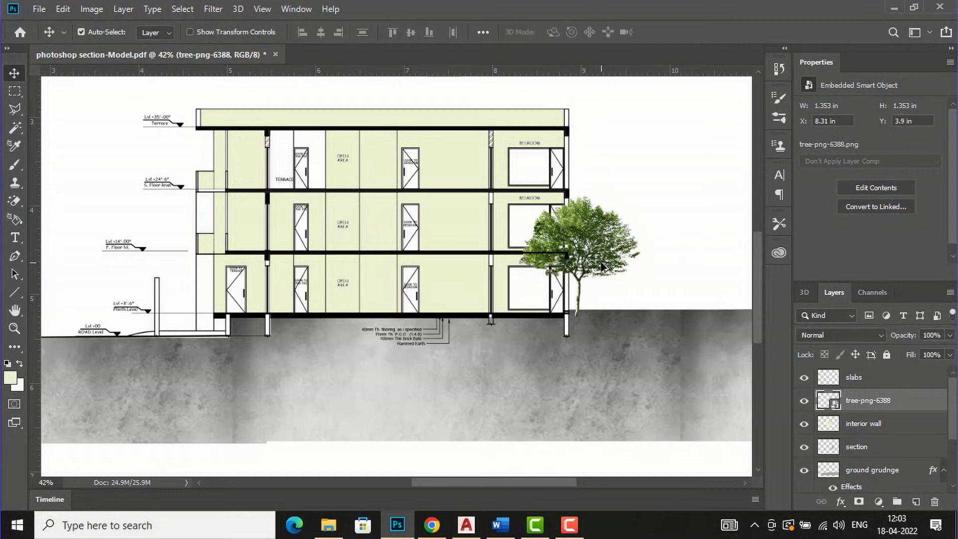
# Step: Lower the tree layer's opacity to 52%
pyautogui.click(950, 336)
pyautogui.moveTo(947, 354); pyautogui.dragTo(917, 353)
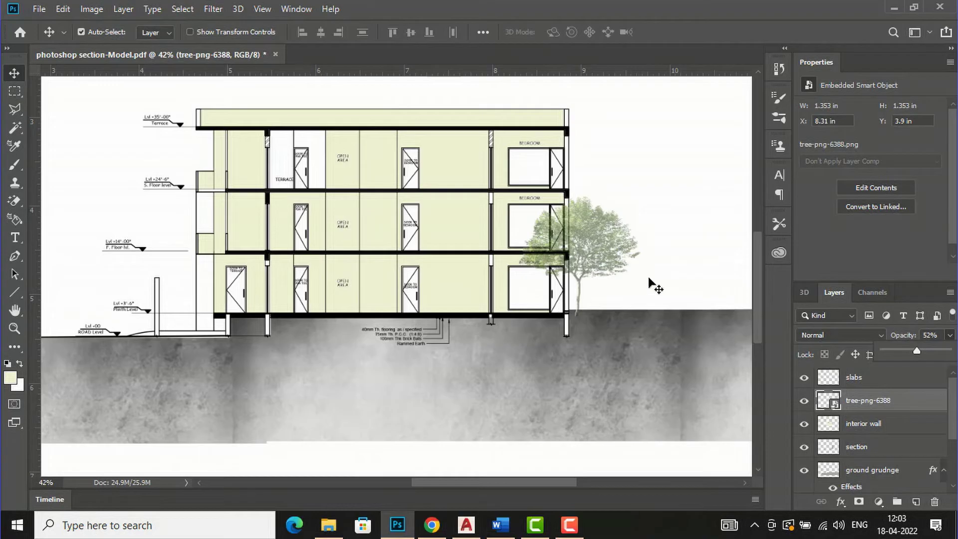
pyautogui.scroll(-1, 654, 287)
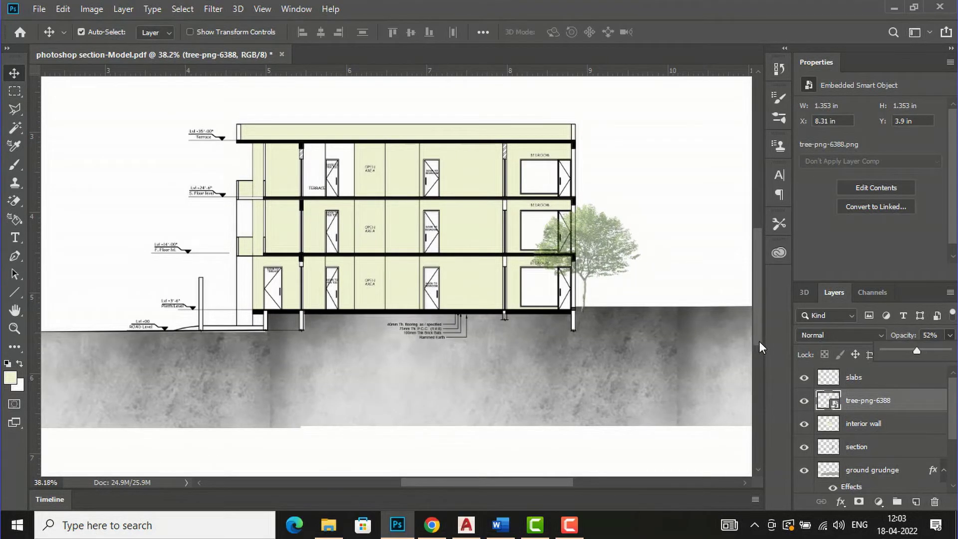
# Step: Draw a rectangular selection over the bedroom column behind the tree
pyautogui.scroll(2, 656, 222)
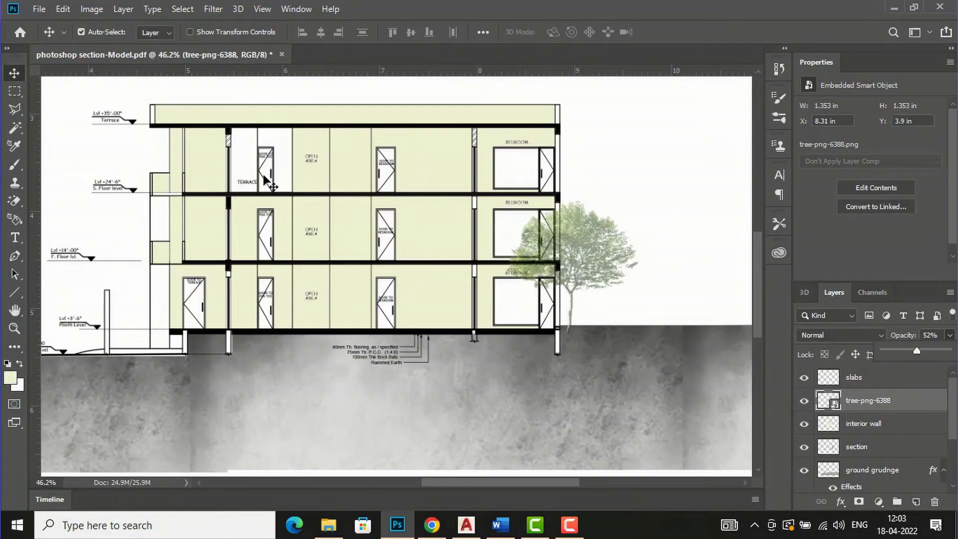
pyautogui.click(14, 91)
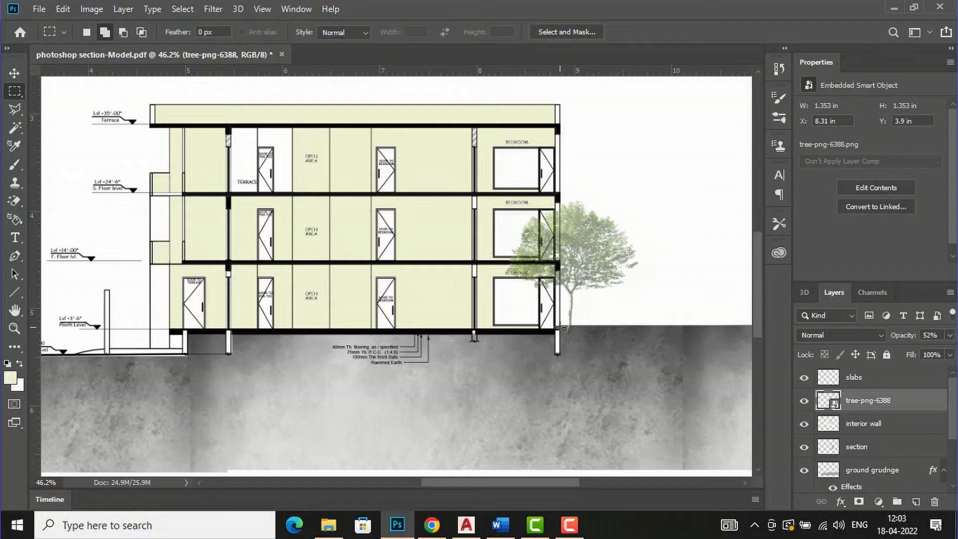
pyautogui.moveTo(560, 327); pyautogui.dragTo(480, 200)
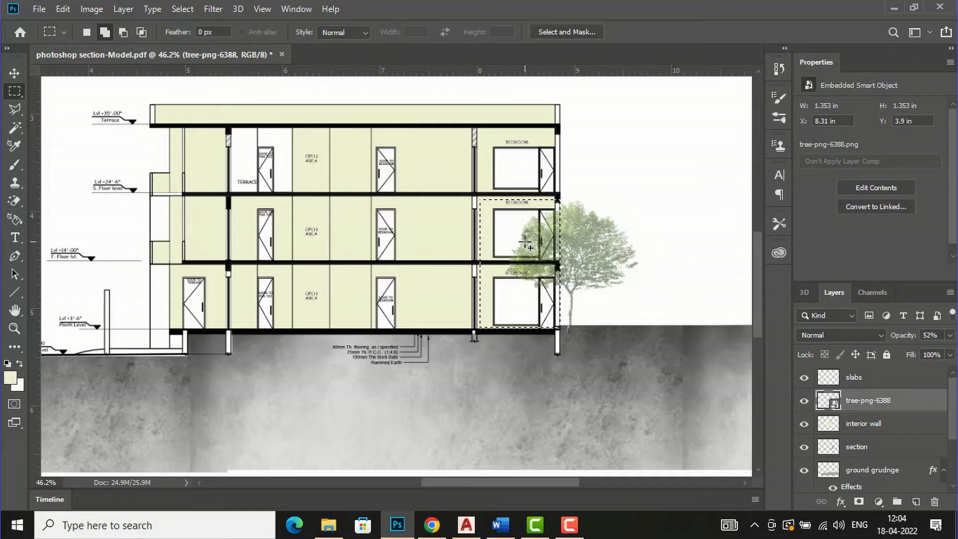
# Step: Rasterize the tree-png-6388 layer so its overlap with the bedrooms can be erased
pyautogui.press('Delete')
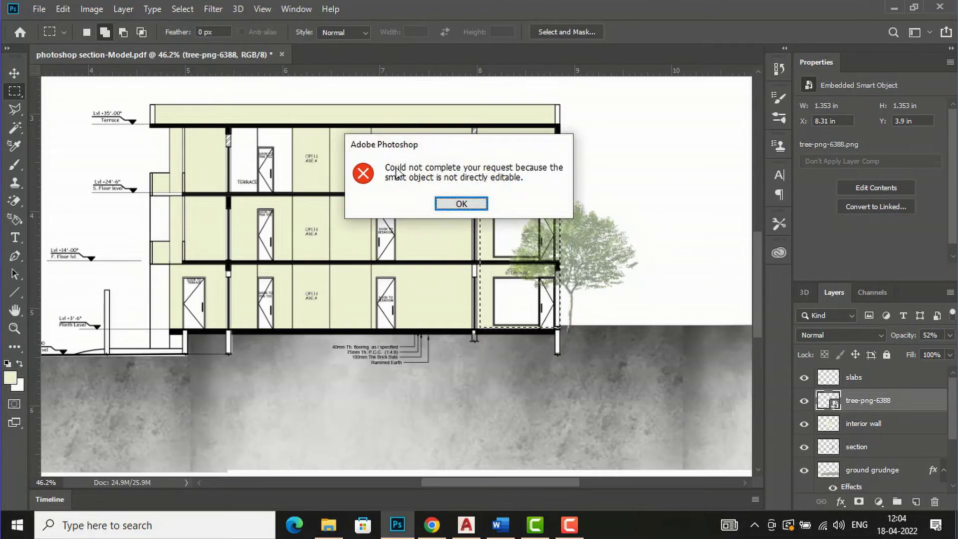
pyautogui.click(462, 205)
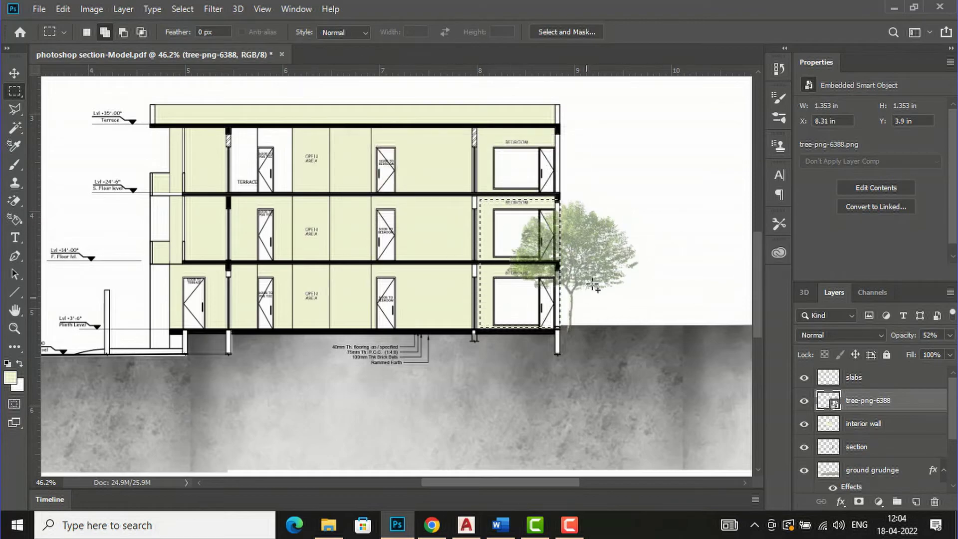
pyautogui.rightClick(862, 407)
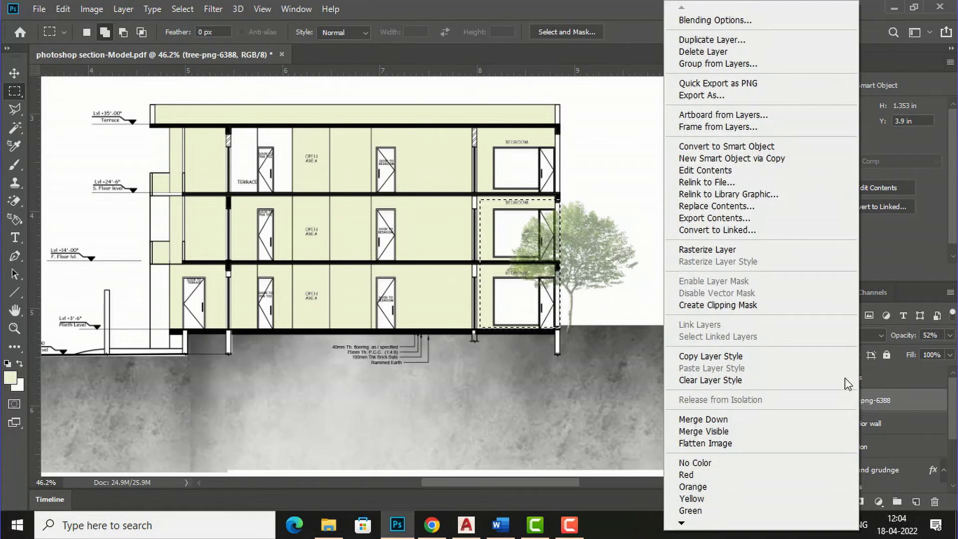
pyautogui.click(725, 250)
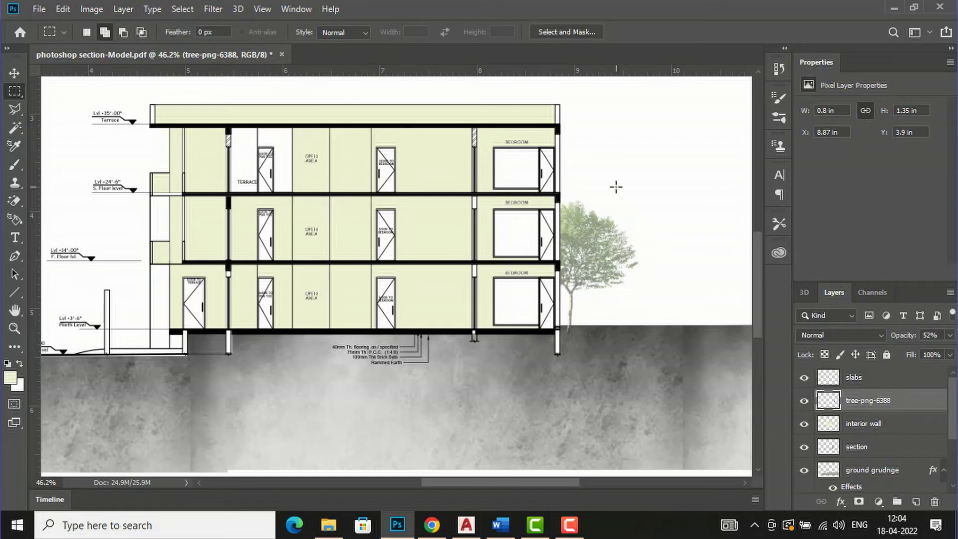
# Step: Drag the isolated Pngtree tree image from Downloads onto the section drawing
pyautogui.scroll(-2, 654, 226)
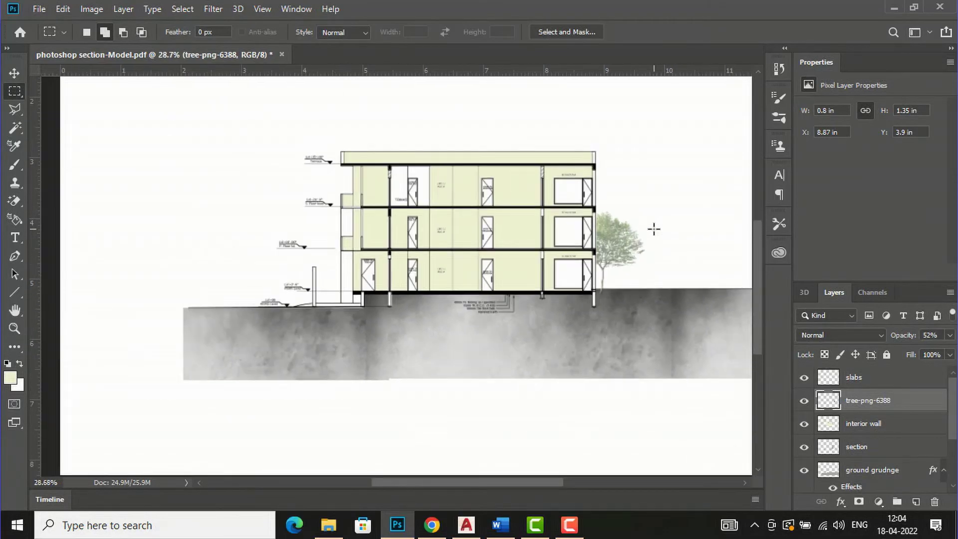
pyautogui.scroll(2, 192, 285)
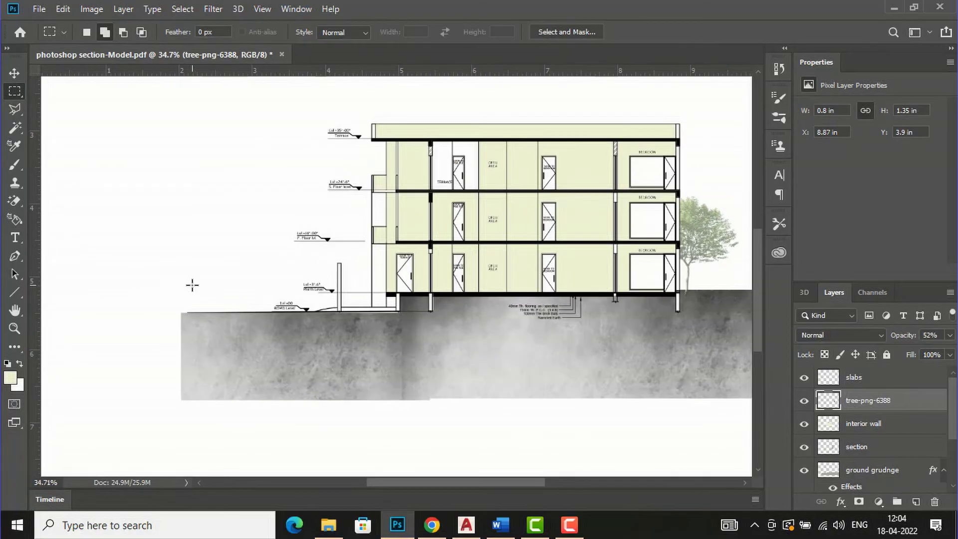
pyautogui.scroll(-1, 192, 284)
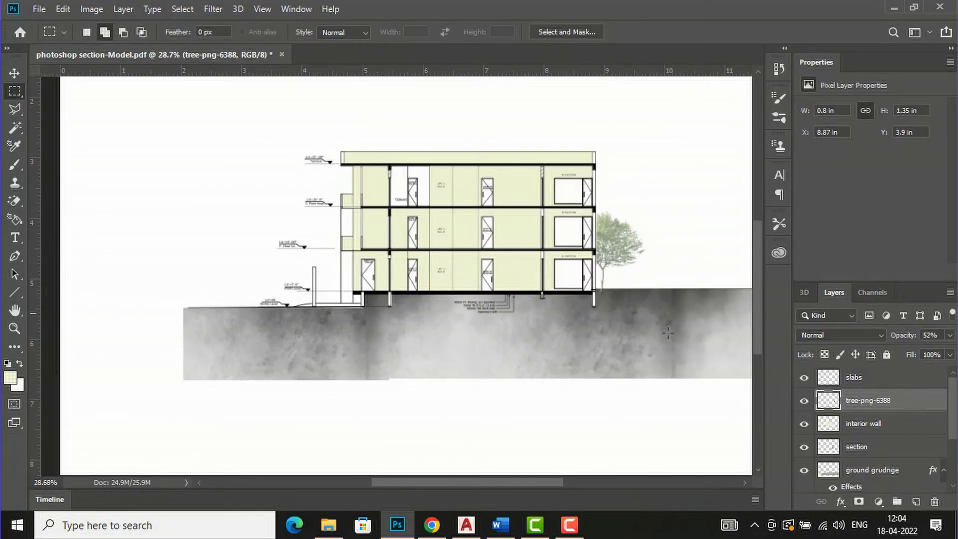
pyautogui.click(328, 524)
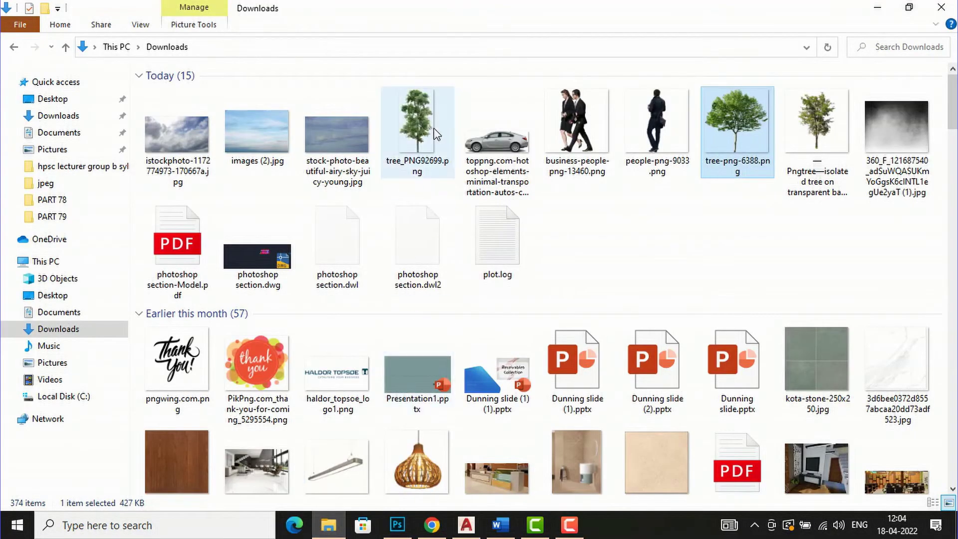
pyautogui.moveTo(816, 142); pyautogui.dragTo(672, 317)
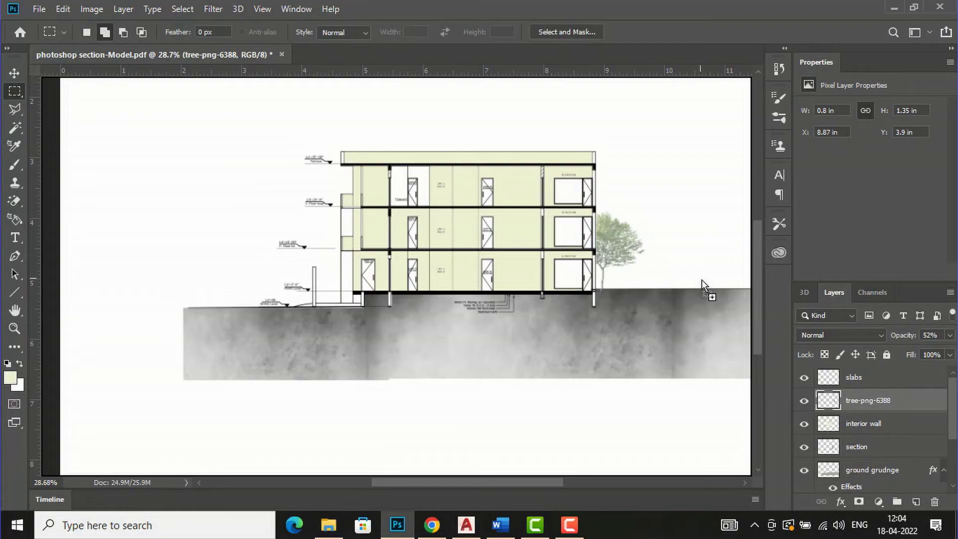
pyautogui.moveTo(701, 286); pyautogui.dragTo(702, 286)
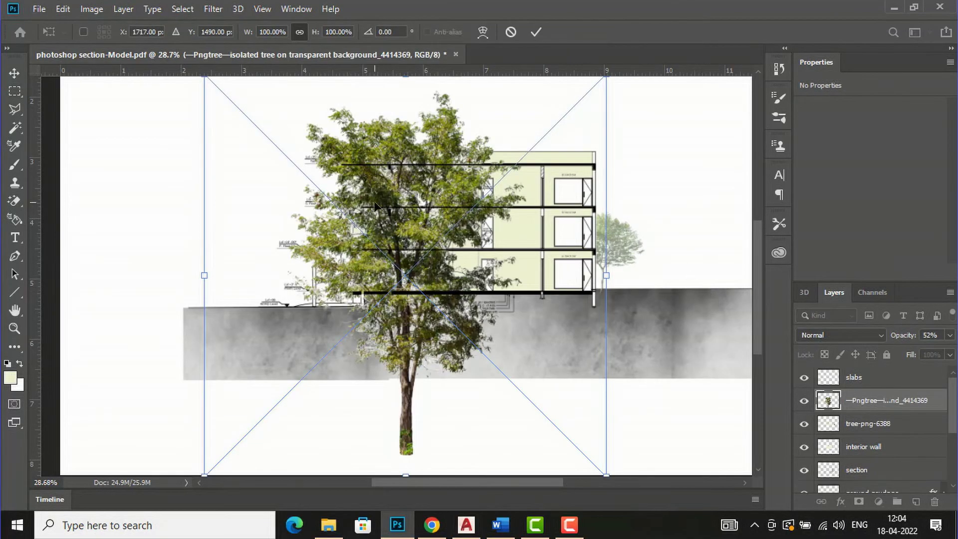
# Step: Scale the new tree to 26.82% and set it on the ground right of the building
pyautogui.moveTo(402, 205); pyautogui.dragTo(640, 161)
pyautogui.scroll(-2, 606, 215)
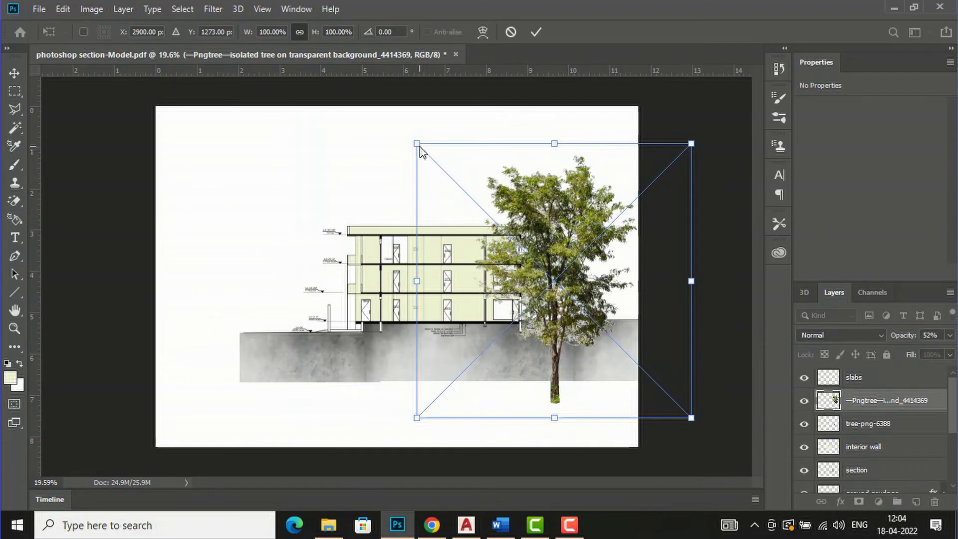
pyautogui.moveTo(419, 145); pyautogui.dragTo(562, 253)
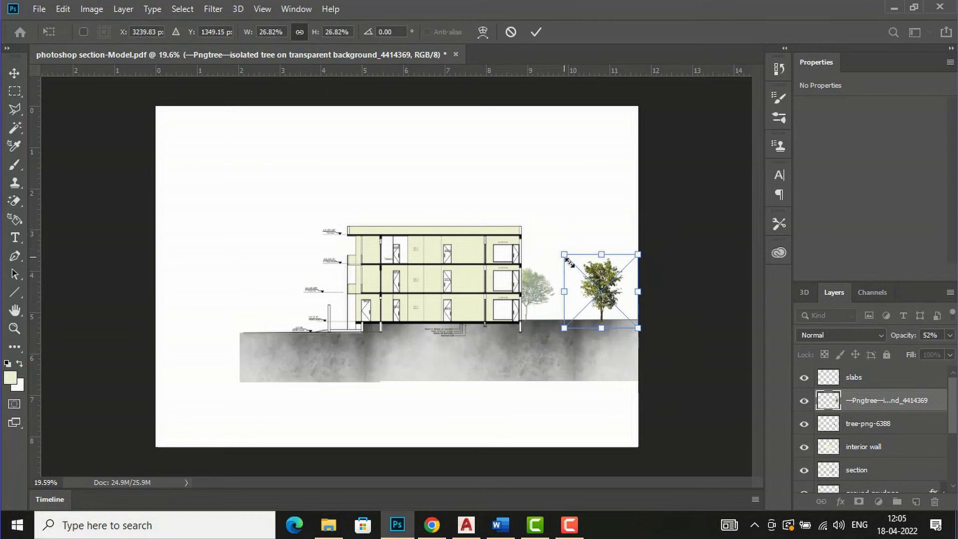
pyautogui.scroll(1, 604, 312)
pyautogui.scroll(3, 601, 304)
pyautogui.moveTo(620, 273)
pyautogui.mouseDown()
pyautogui.moveTo(610, 264)
pyautogui.moveTo(601, 272)
pyautogui.mouseUp()
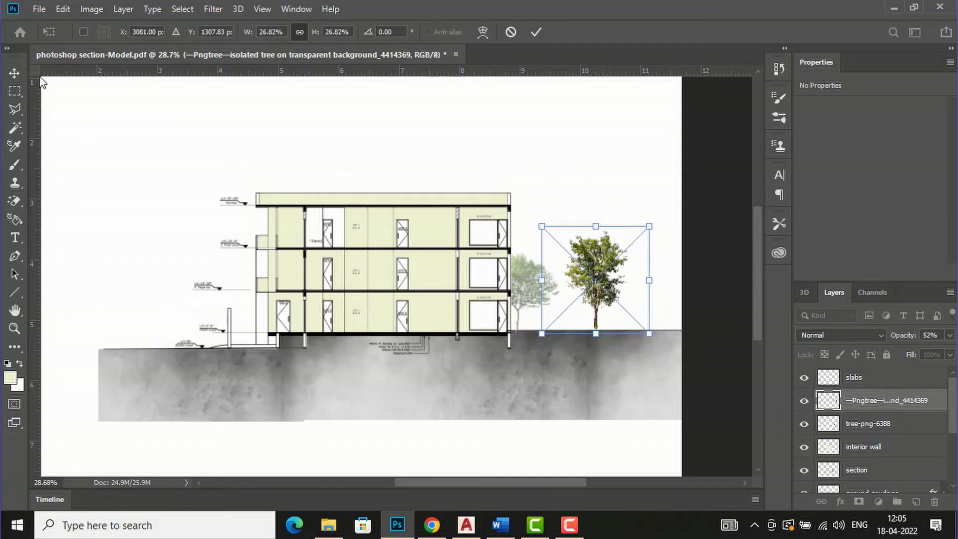
pyautogui.click(535, 32)
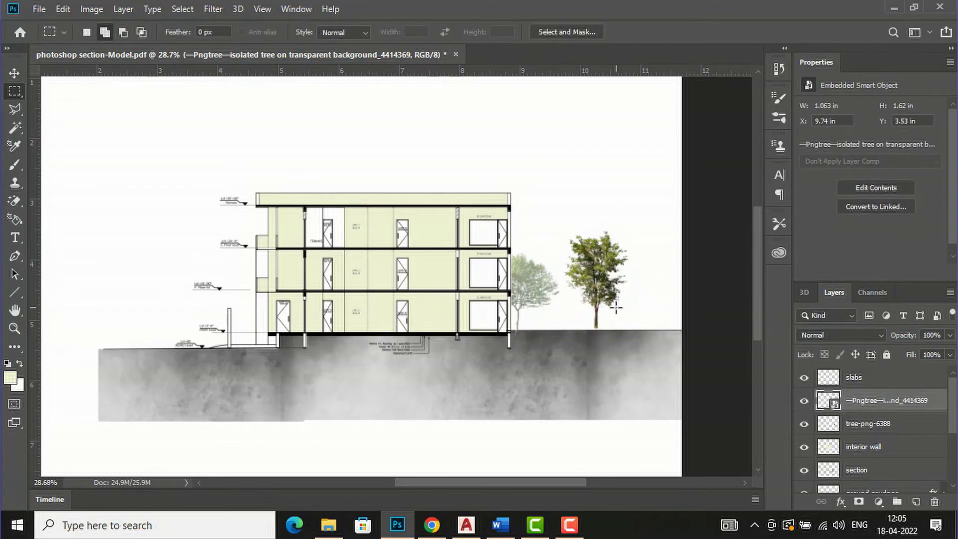
# Step: Alt-drag a copy of the tree to the ground left of the building with the Move tool
pyautogui.click(13, 71)
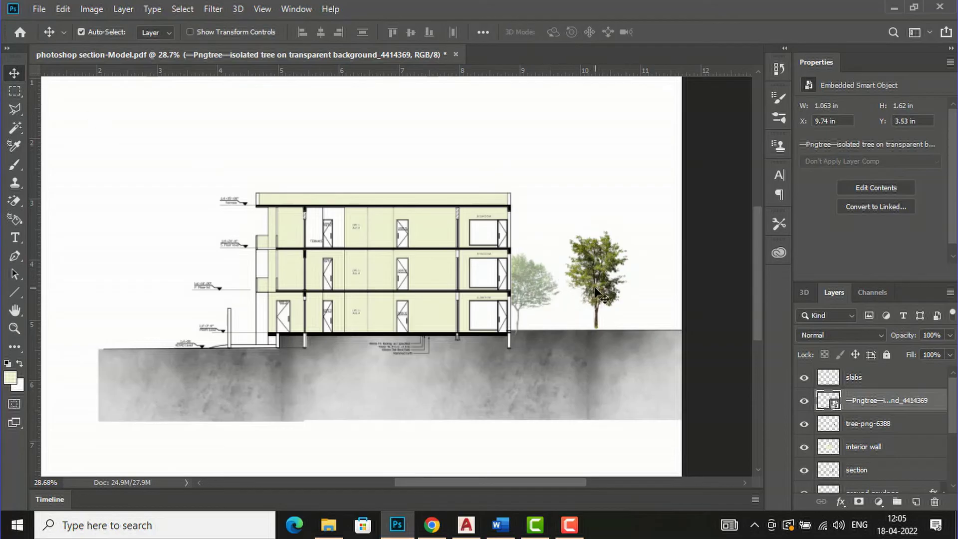
pyautogui.keyDown('alt'); pyautogui.moveTo(601, 272); pyautogui.dragTo(103, 285); pyautogui.keyUp('alt')
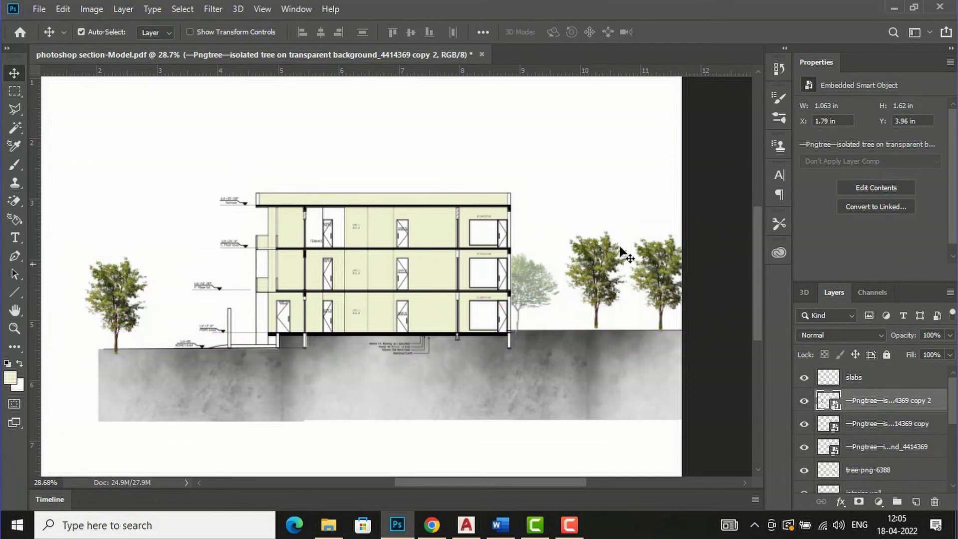
pyautogui.scroll(-2, 430, 351)
pyautogui.scroll(2, 287, 349)
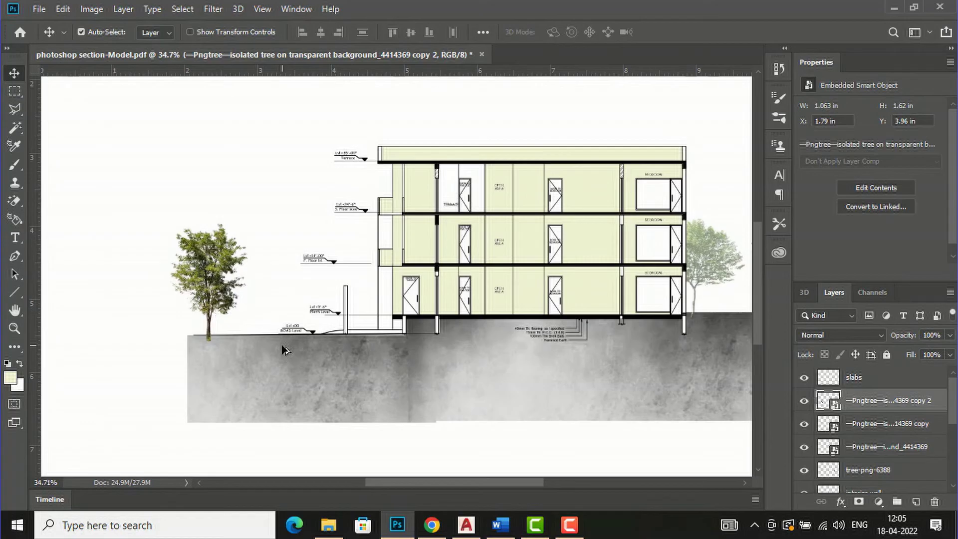
pyautogui.scroll(2, 259, 337)
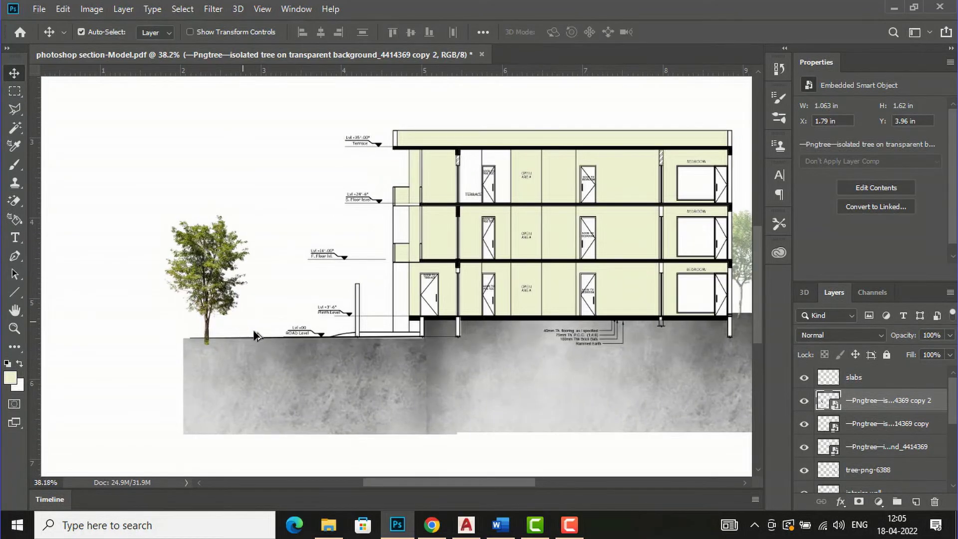
pyautogui.scroll(-2, 327, 362)
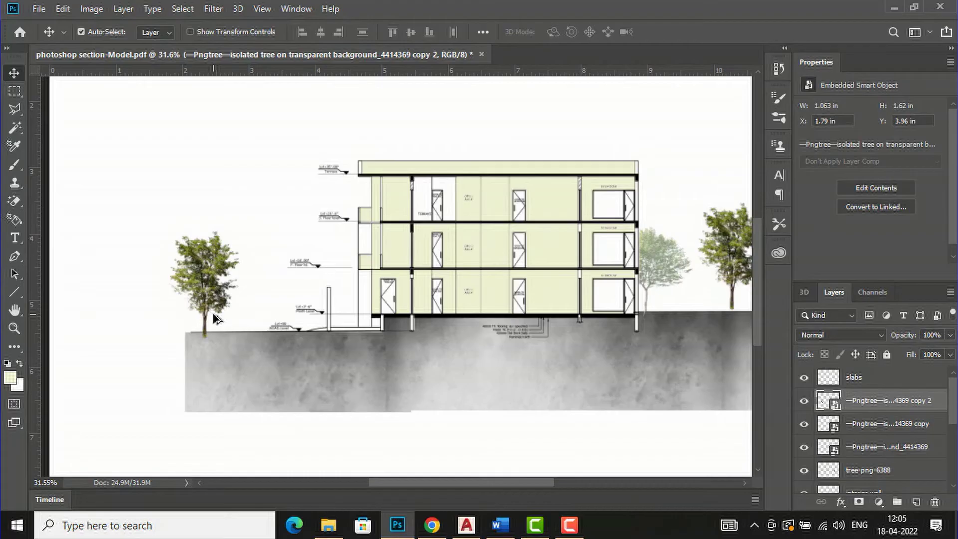
pyautogui.click(328, 524)
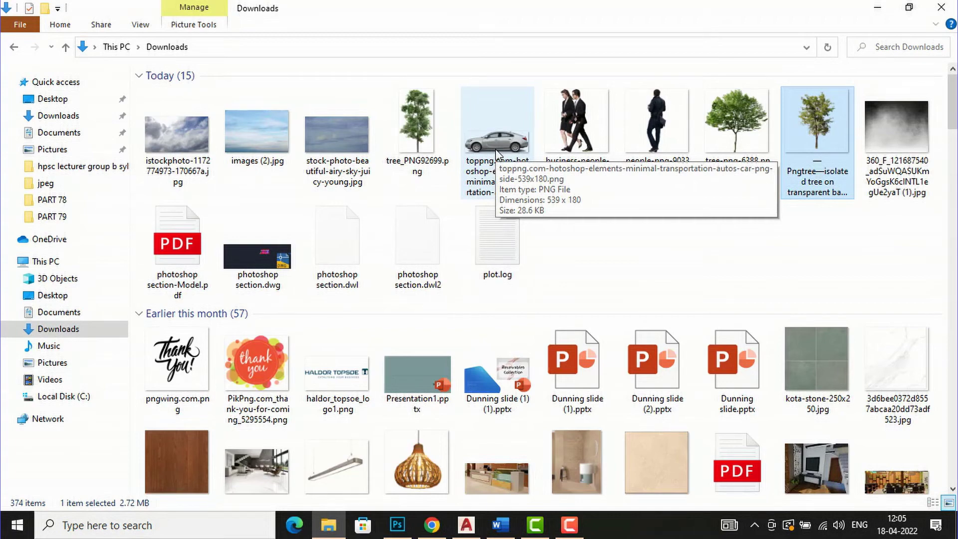
# Step: Place the car PNG on the canvas, shrink it, and flip it horizontally
pyautogui.moveTo(496, 153); pyautogui.dragTo(268, 313)
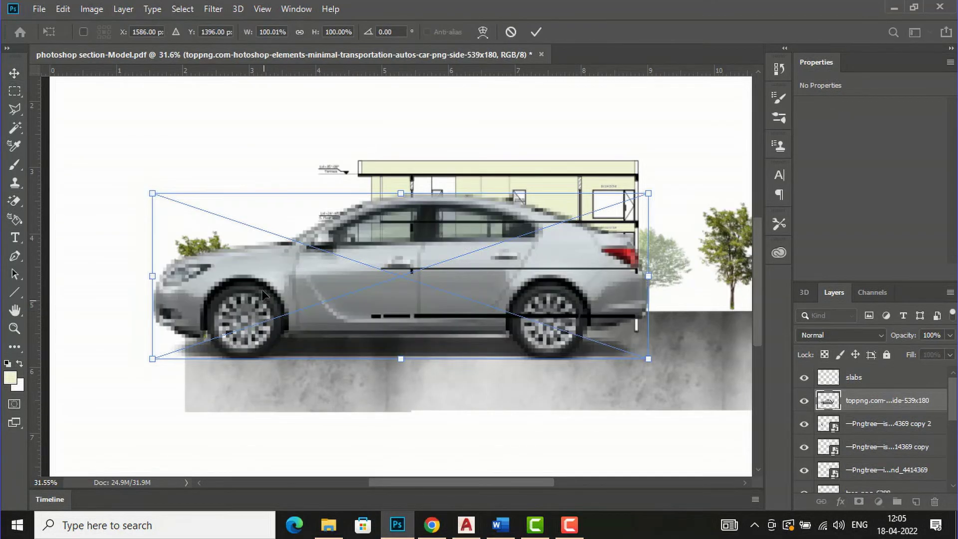
pyautogui.moveTo(153, 191); pyautogui.dragTo(240, 317)
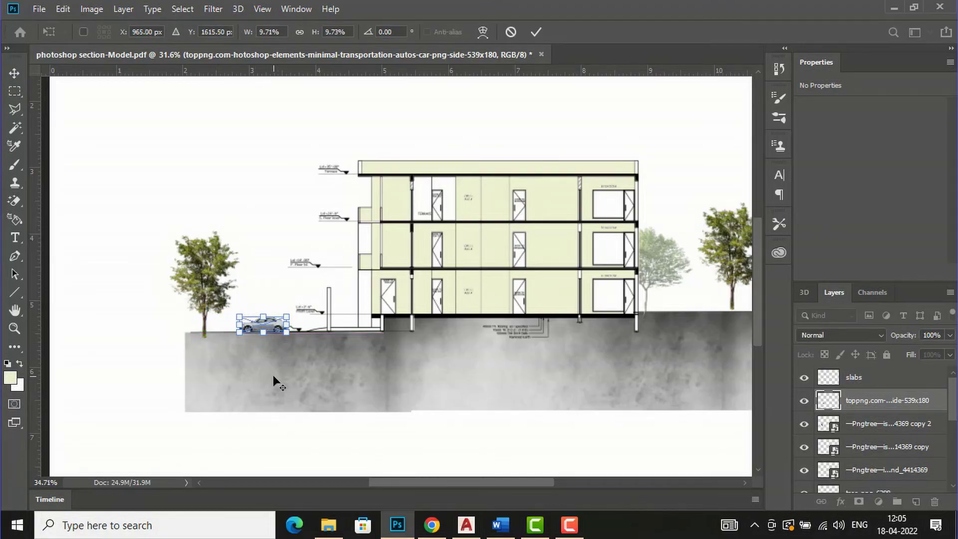
pyautogui.scroll(6, 260, 366)
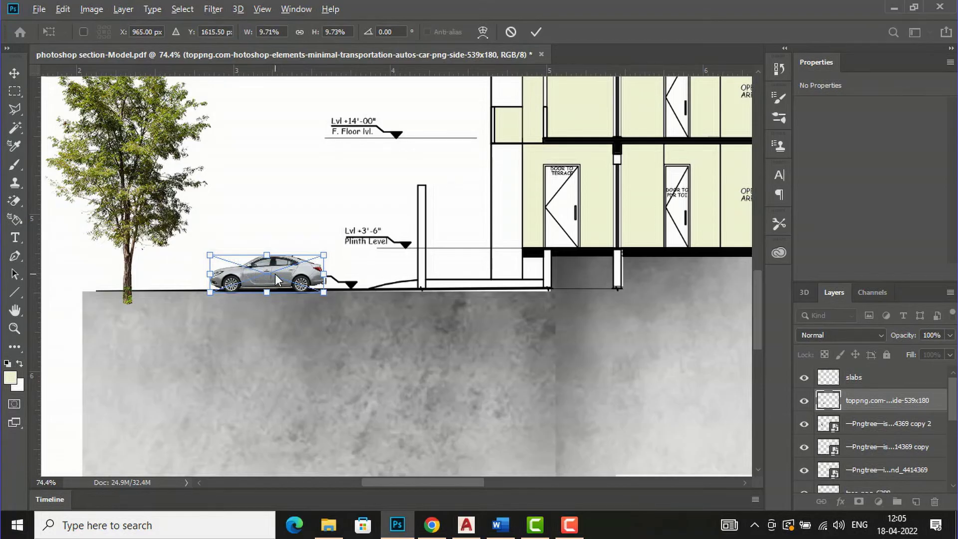
pyautogui.rightClick(274, 273)
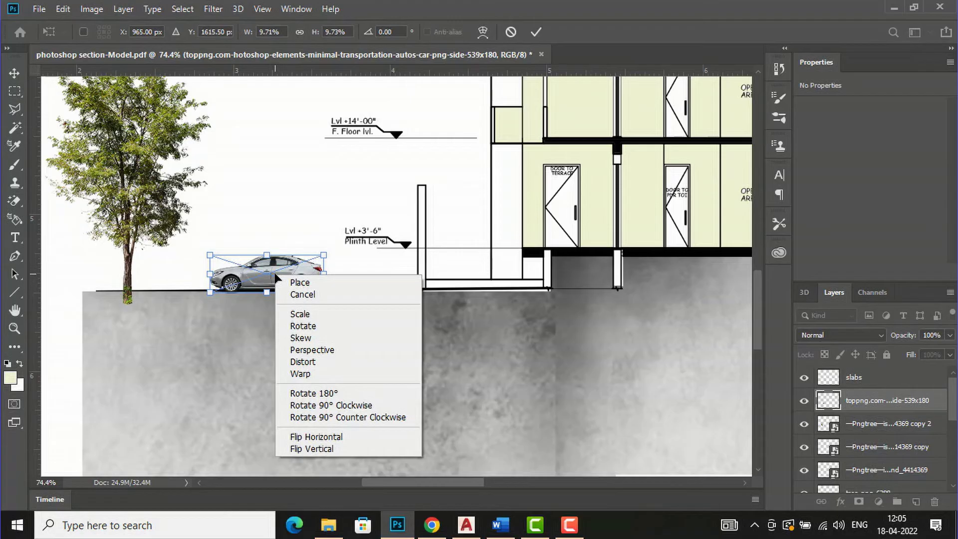
pyautogui.click(304, 437)
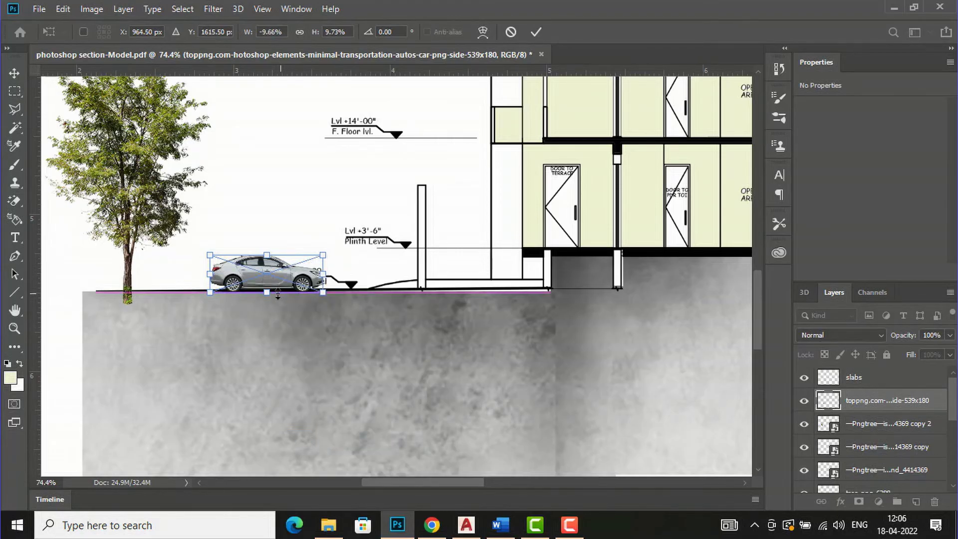
# Step: Park the 0.723 × 0.243 in car on the road line beside the left tree
pyautogui.scroll(3, 278, 294)
pyautogui.scroll(2, 278, 295)
pyautogui.moveTo(275, 274); pyautogui.dragTo(188, 261)
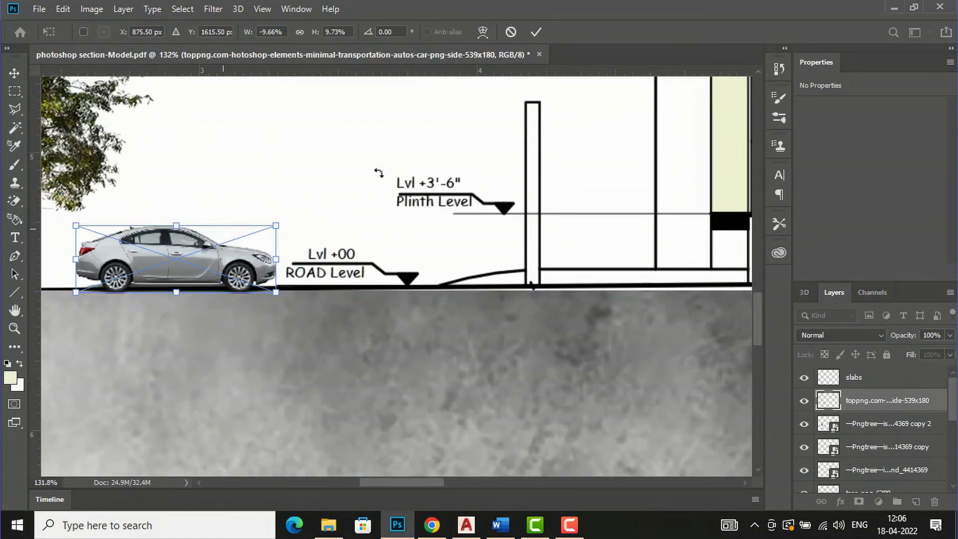
pyautogui.click(536, 32)
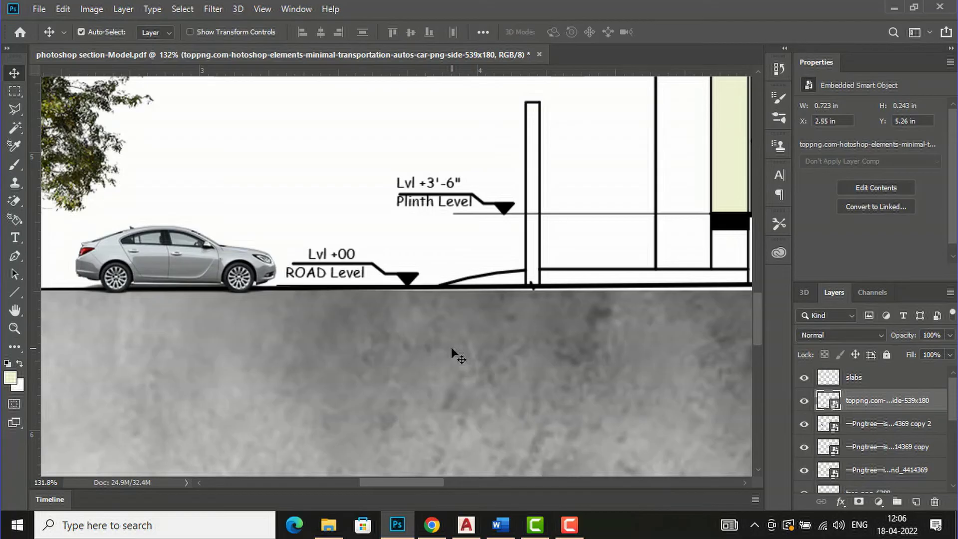
pyautogui.scroll(-2, 428, 353)
pyautogui.scroll(-1, 399, 349)
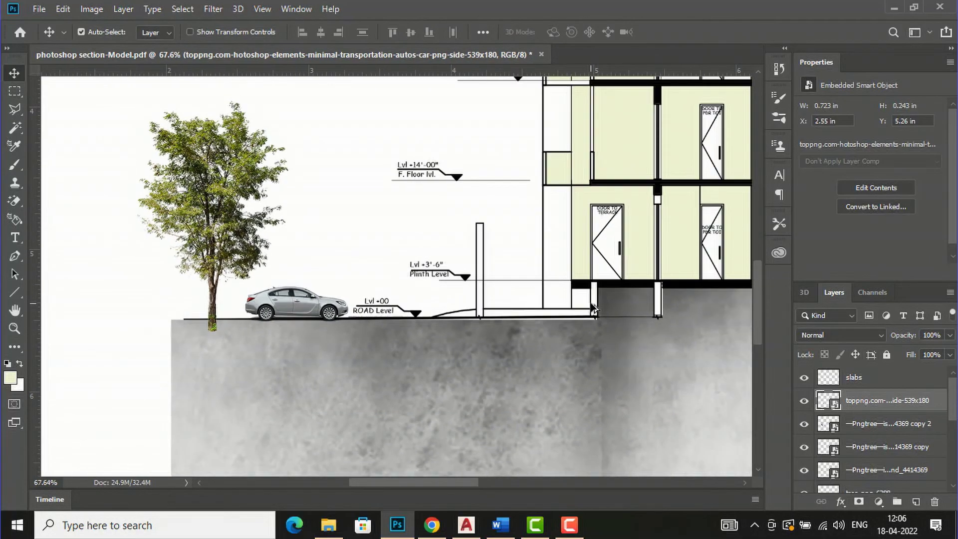
pyautogui.scroll(-4, 332, 358)
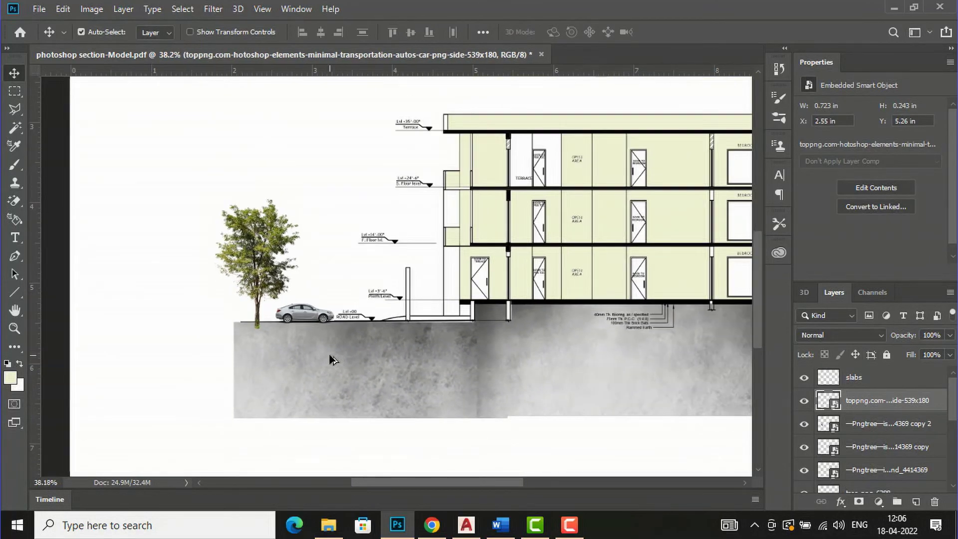
pyautogui.scroll(-1, 332, 358)
pyautogui.scroll(2, 443, 346)
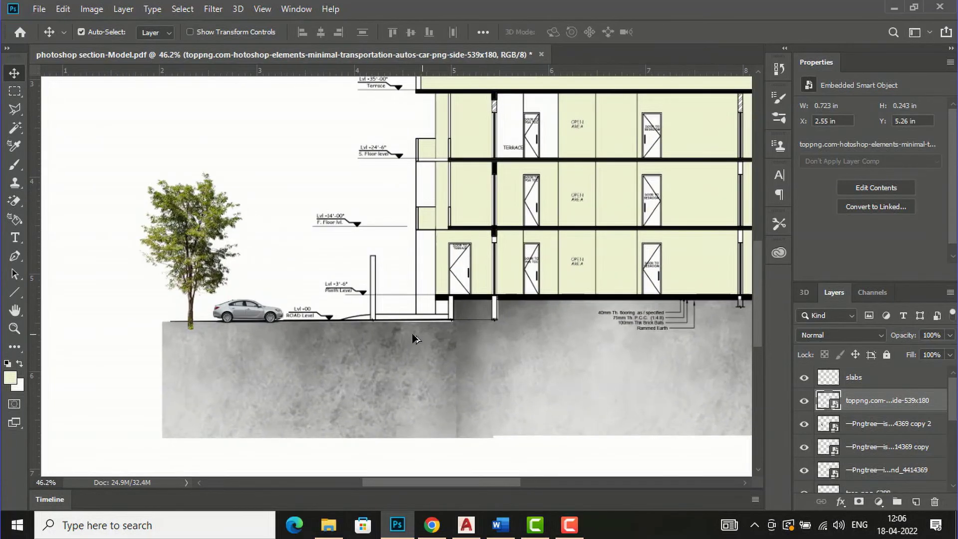
pyautogui.scroll(-3, 375, 320)
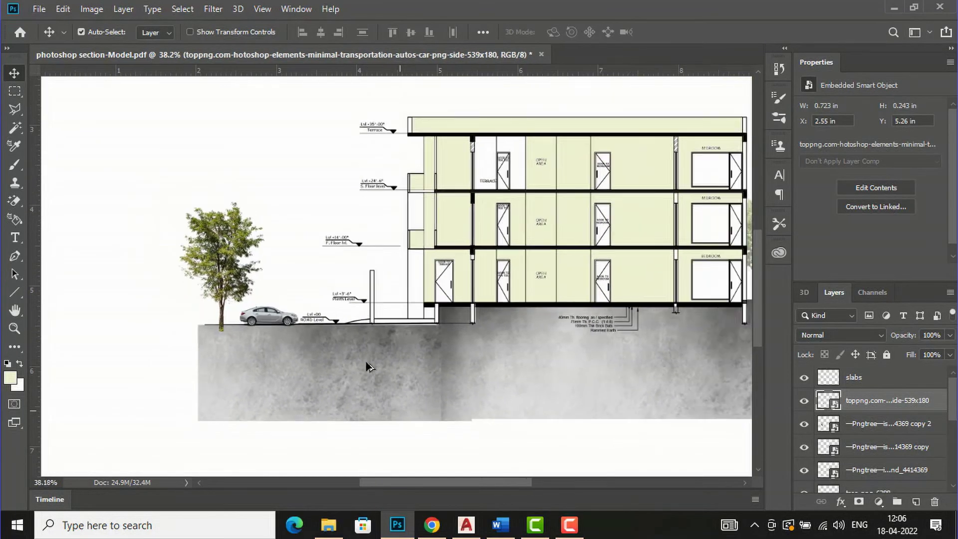
pyautogui.scroll(-1, 370, 367)
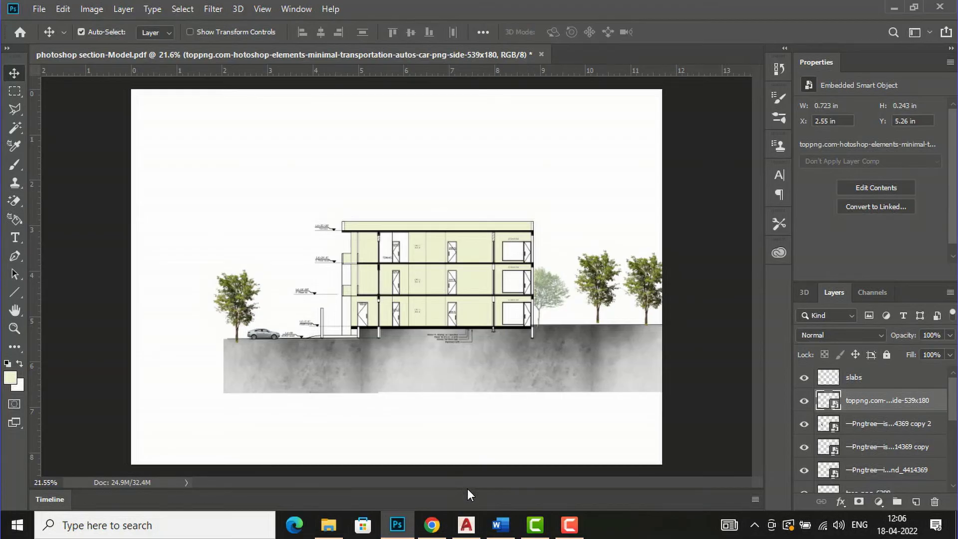
# Step: Search Google Images for 'sky background photoshop' in a new tab
pyautogui.click(443, 527)
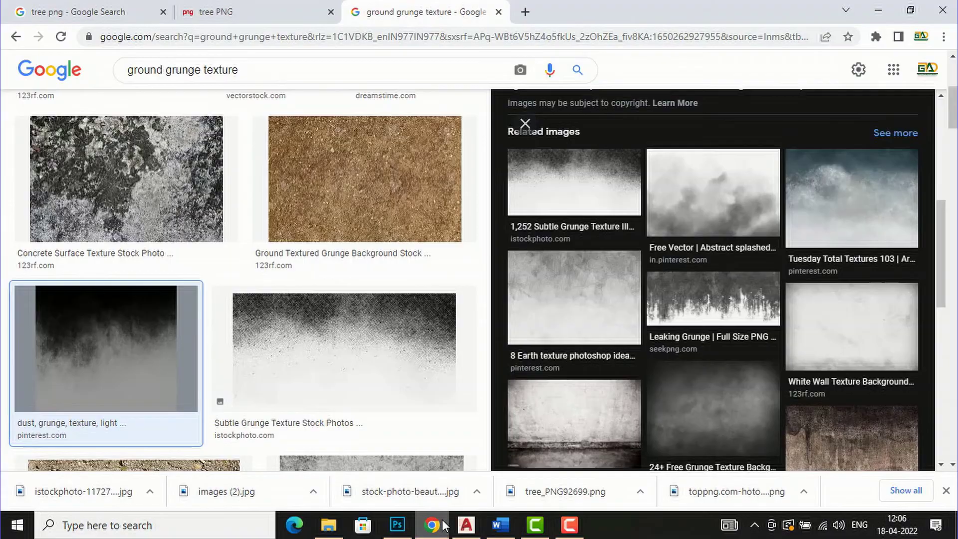
pyautogui.scroll(1, 524, 80)
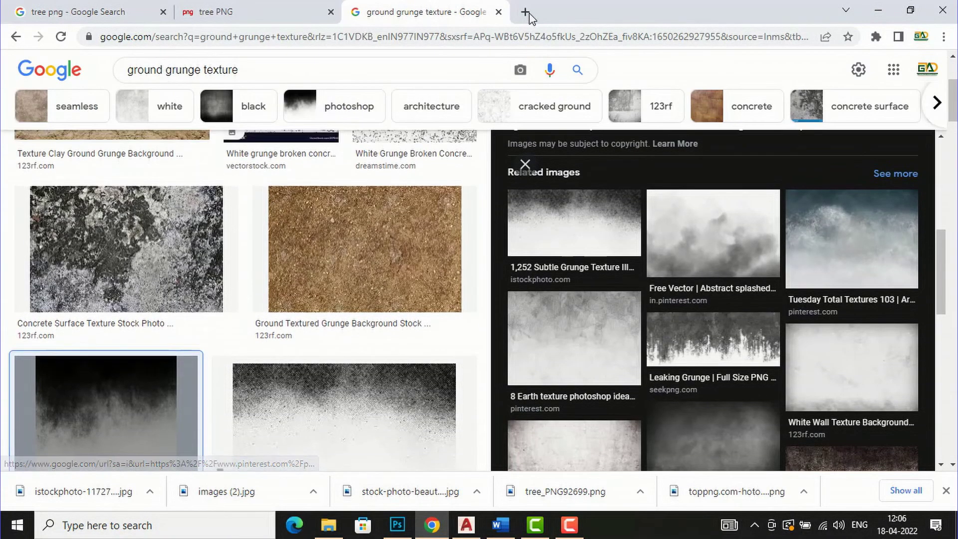
pyautogui.click(527, 14)
pyautogui.write('sky')
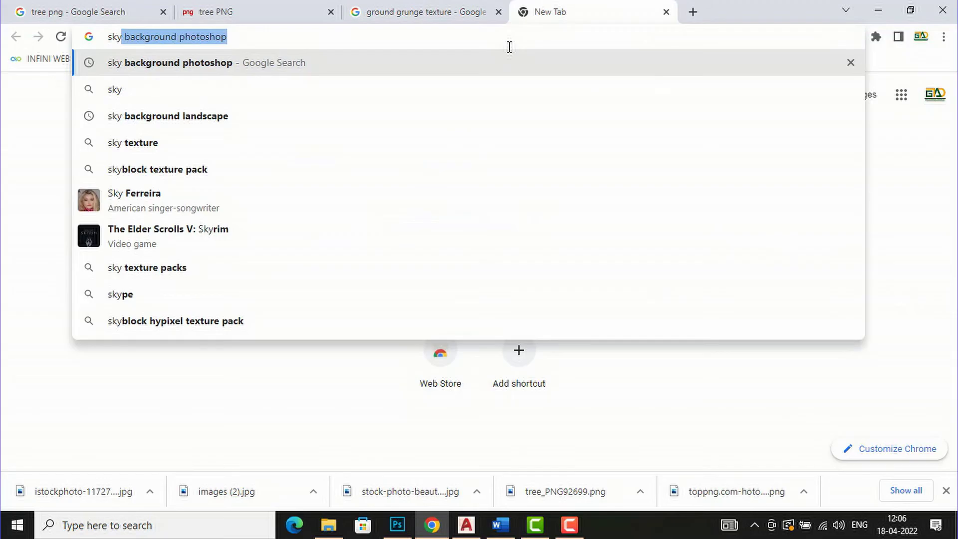
pyautogui.click(233, 62)
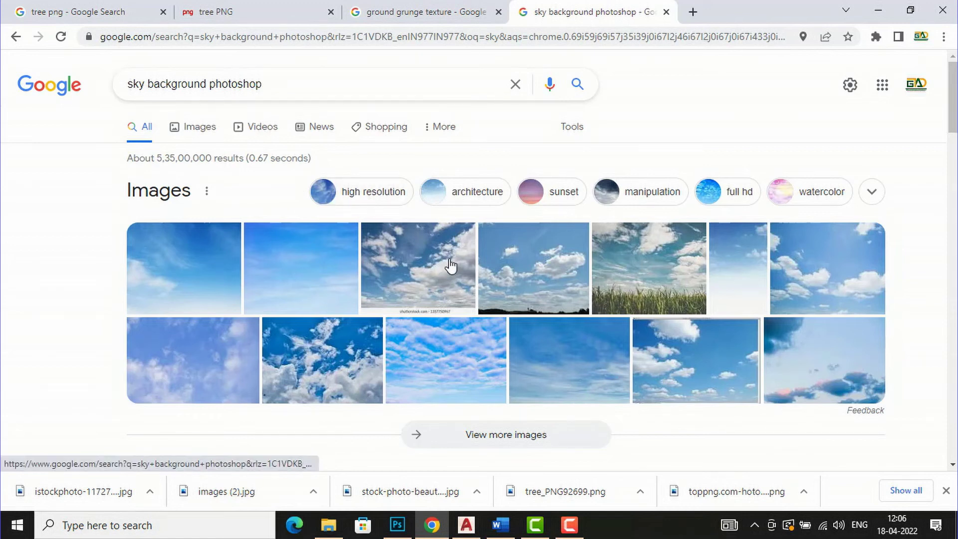
# Step: Filter results by the manipulation chip and preview the dark stormy cloud photo
pyautogui.click(639, 199)
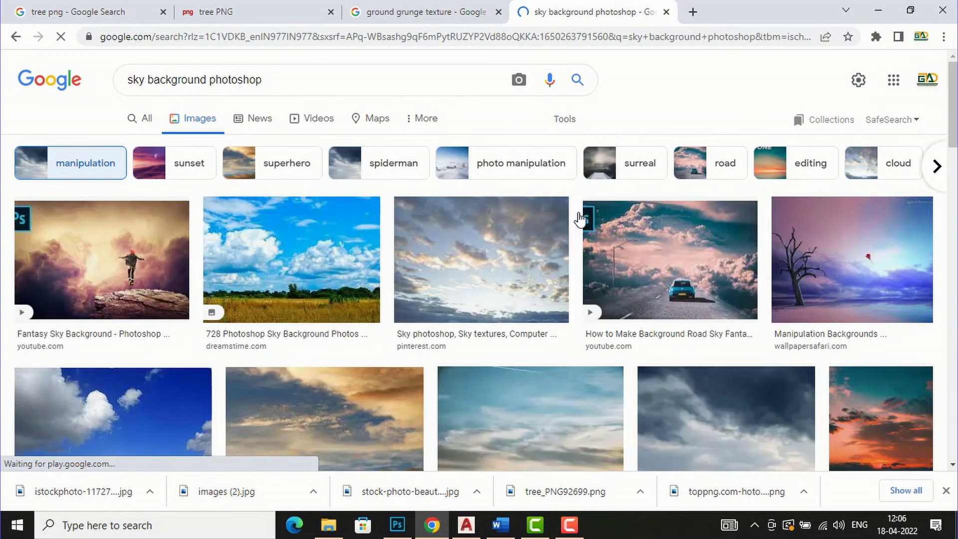
pyautogui.scroll(-4, 549, 227)
pyautogui.scroll(-4, 836, 310)
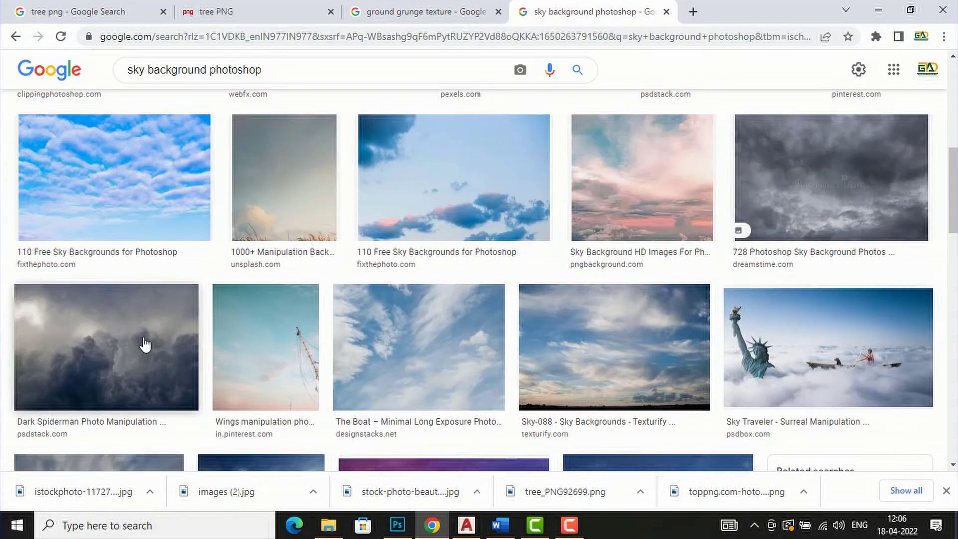
pyautogui.scroll(-3, 144, 342)
pyautogui.click(114, 212)
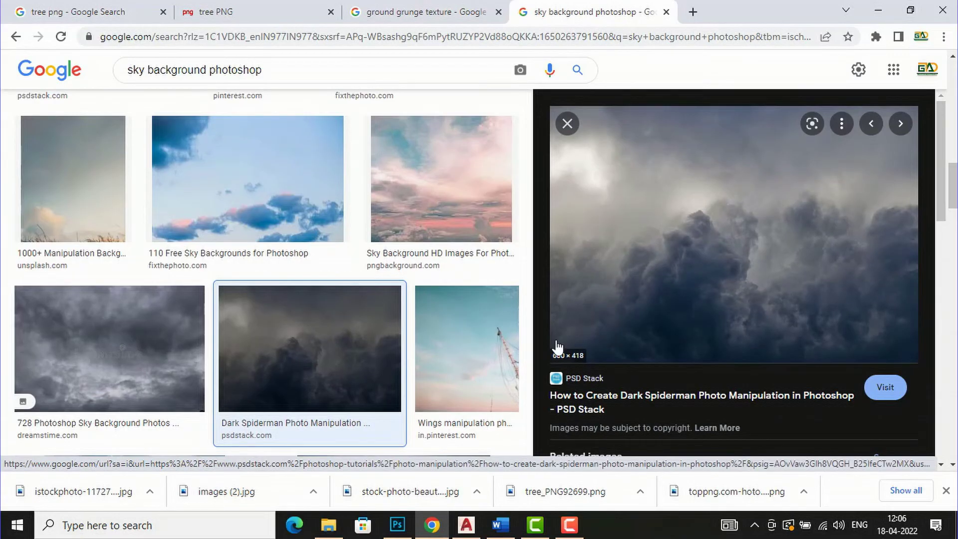
pyautogui.click(343, 533)
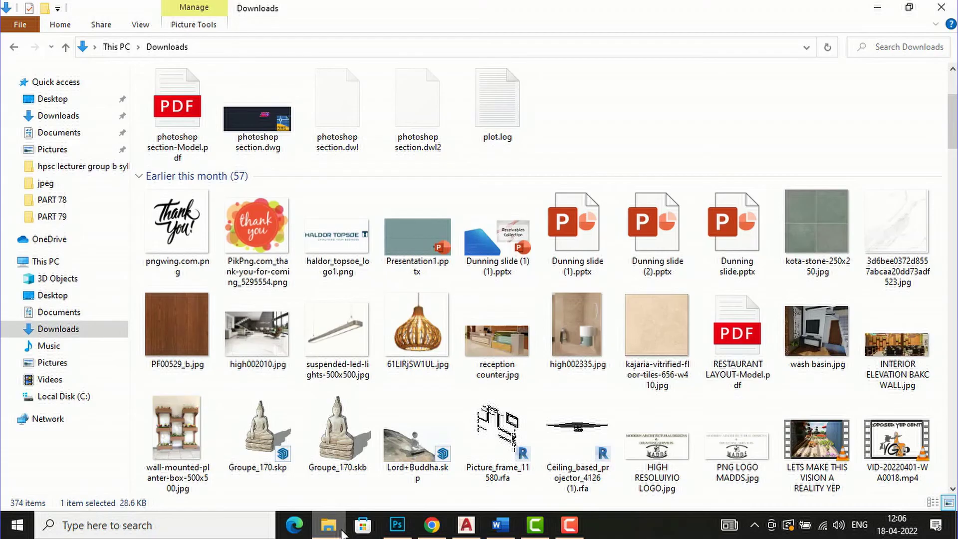
pyautogui.scroll(3, 320, 299)
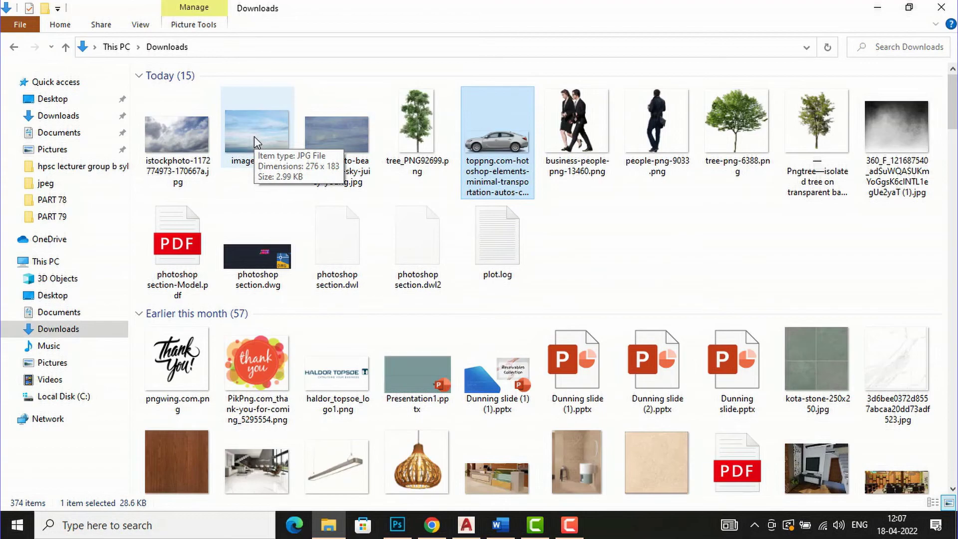
pyautogui.doubleClick(183, 137)
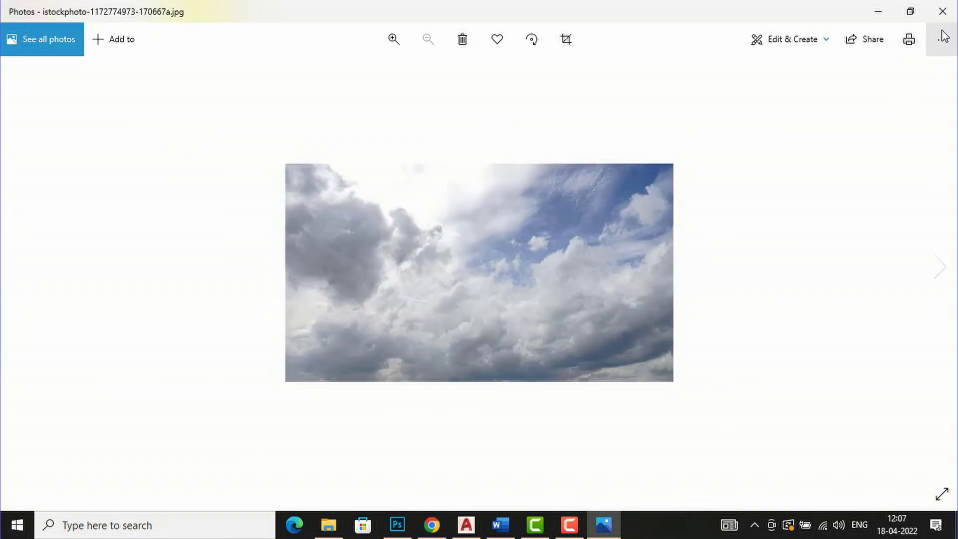
pyautogui.click(943, 11)
pyautogui.moveTo(176, 144); pyautogui.dragTo(307, 274)
# Step: Scale the istockphoto sky to 662.04% over the top of the sheet, keeping 100% opacity
pyautogui.moveTo(357, 252); pyautogui.dragTo(126, 124)
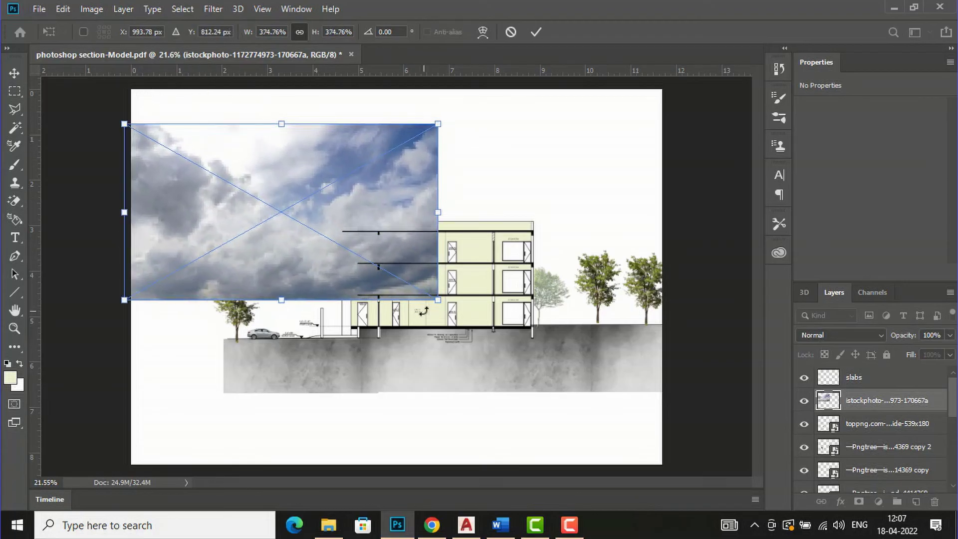
pyautogui.moveTo(441, 301); pyautogui.dragTo(509, 339)
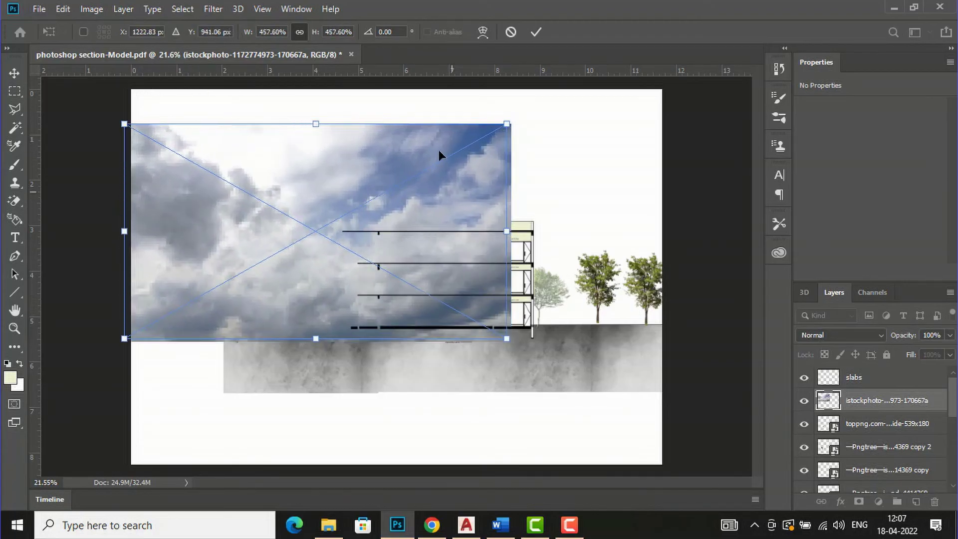
pyautogui.moveTo(509, 123); pyautogui.dragTo(732, 119)
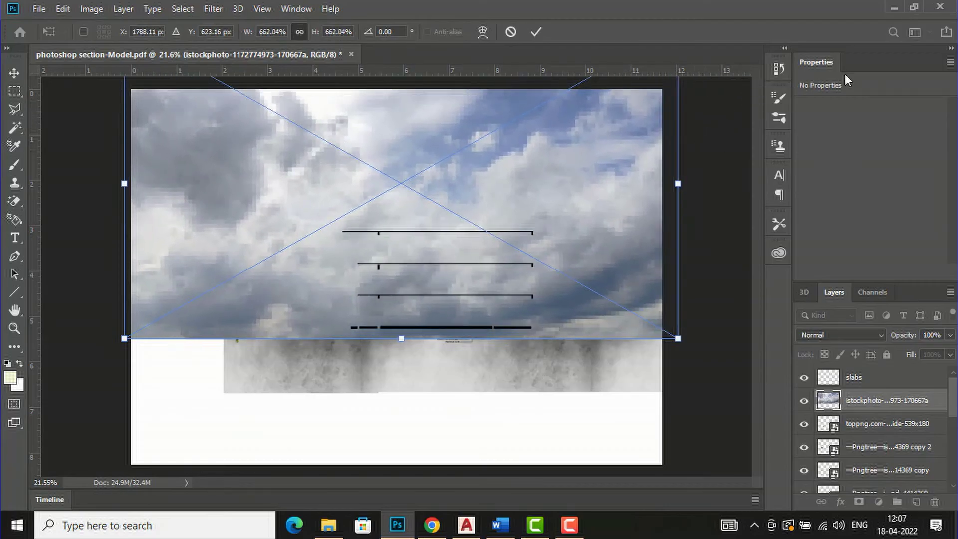
pyautogui.click(537, 32)
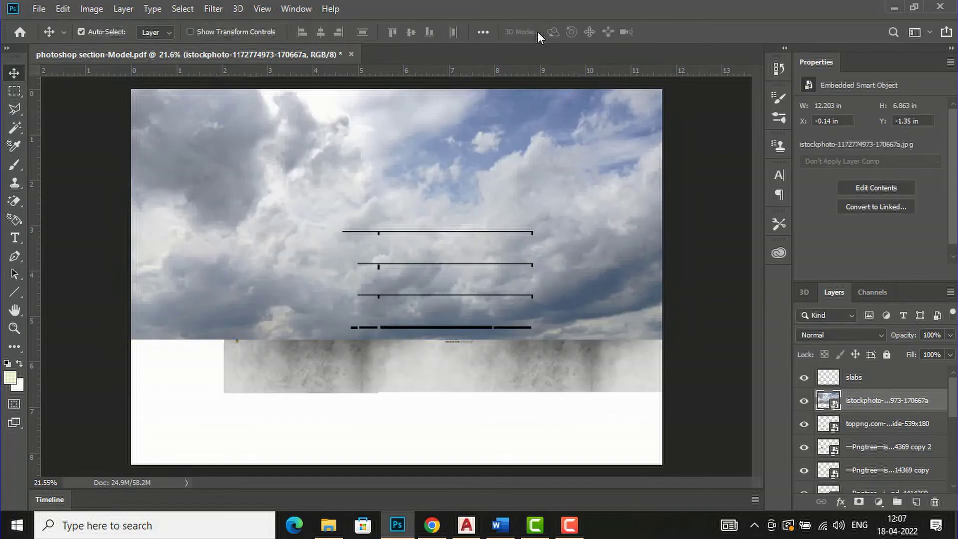
pyautogui.click(951, 335)
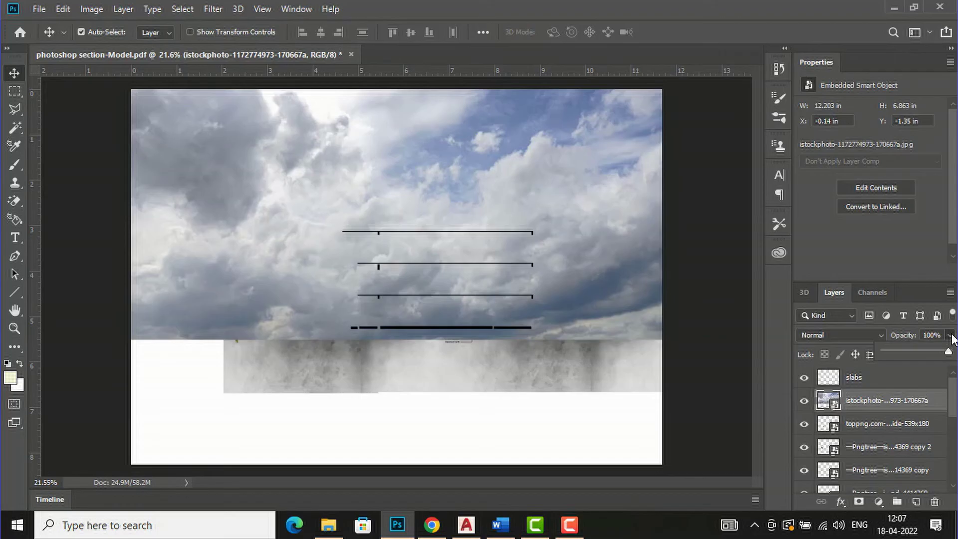
pyautogui.click(951, 337)
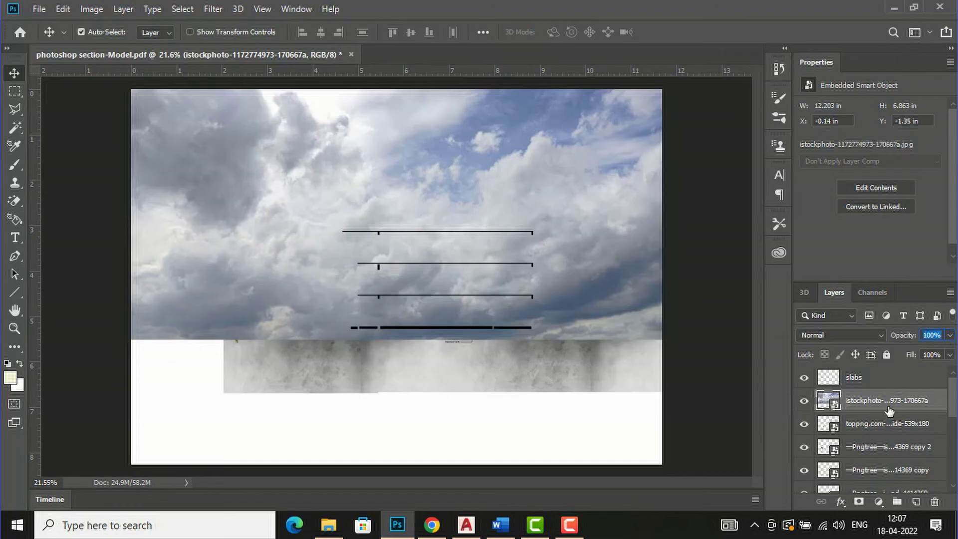
# Step: Drag the istockphoto sky layer down to just above the background layer
pyautogui.moveTo(889, 403); pyautogui.dragTo(859, 467)
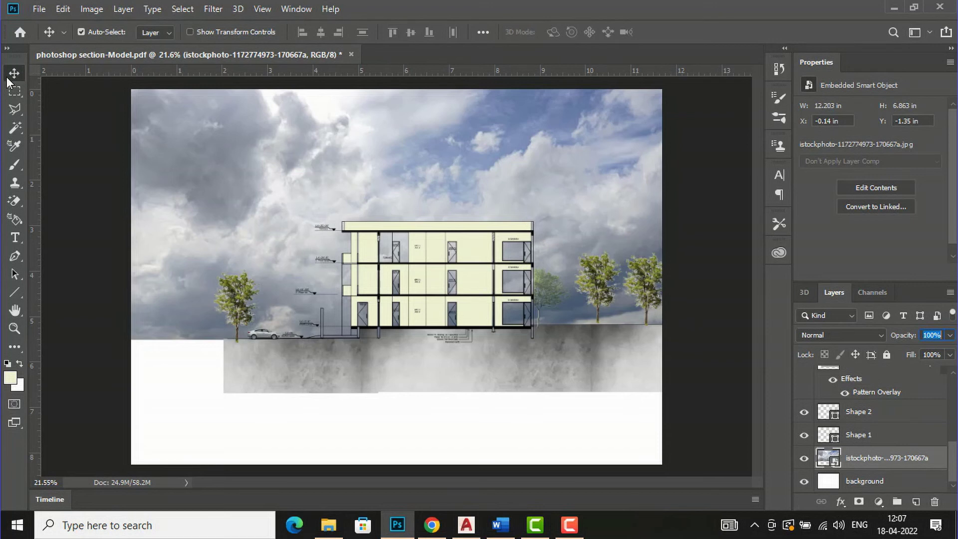
pyautogui.click(537, 397)
pyautogui.click(308, 387)
pyautogui.scroll(2, 308, 387)
pyautogui.scroll(1, 308, 386)
pyautogui.scroll(-2, 323, 387)
pyautogui.scroll(2, 296, 272)
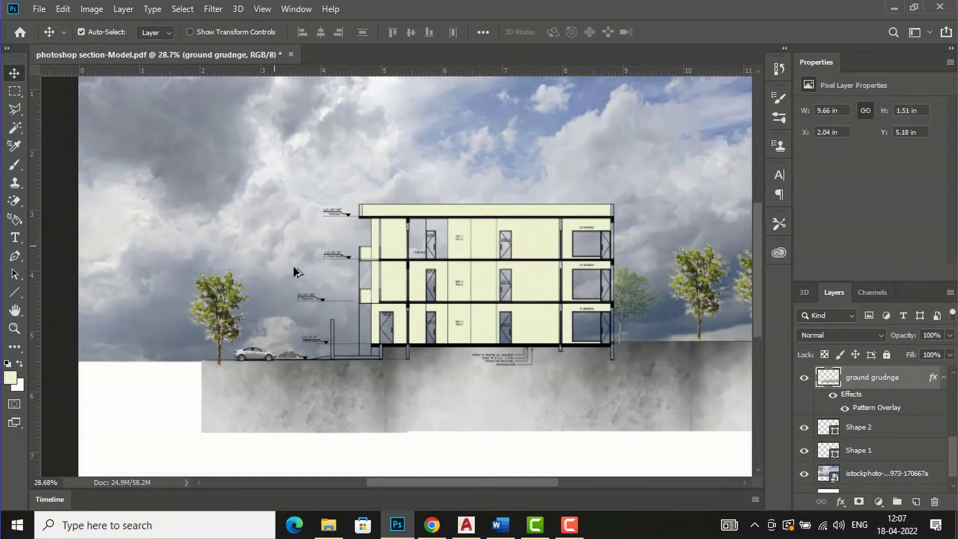
pyautogui.scroll(1, 295, 272)
pyautogui.scroll(-1, 402, 349)
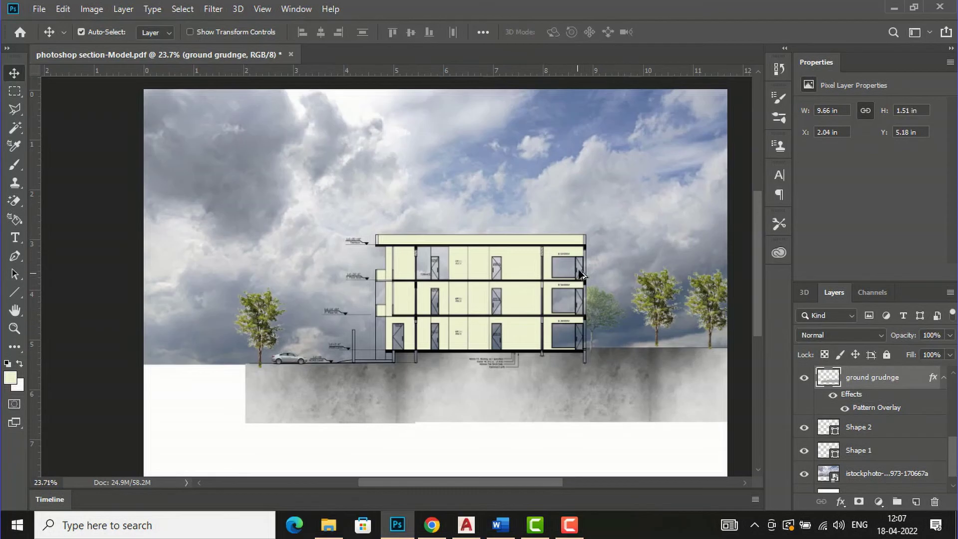
pyautogui.scroll(1, 591, 270)
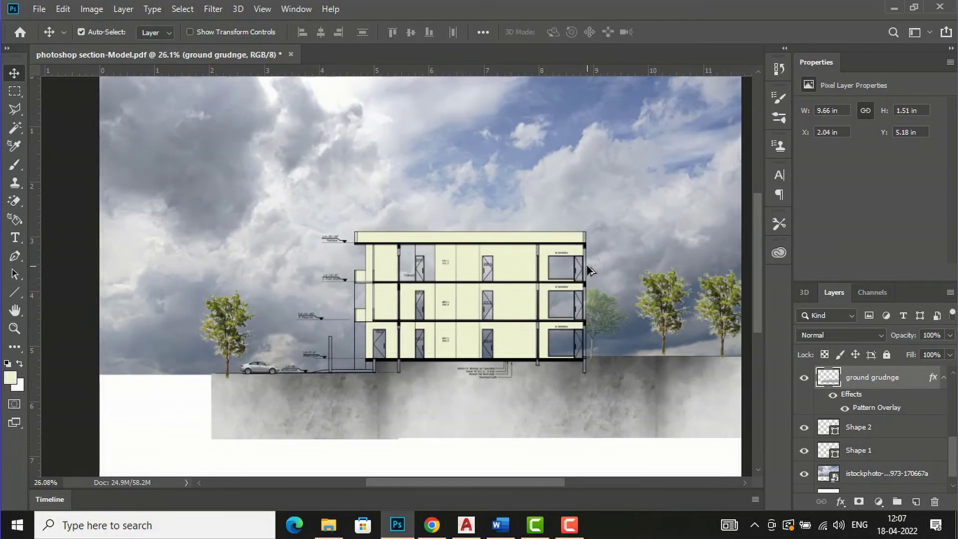
# Step: Marquee-select the building and attempt to delete the sky inside it
pyautogui.click(17, 91)
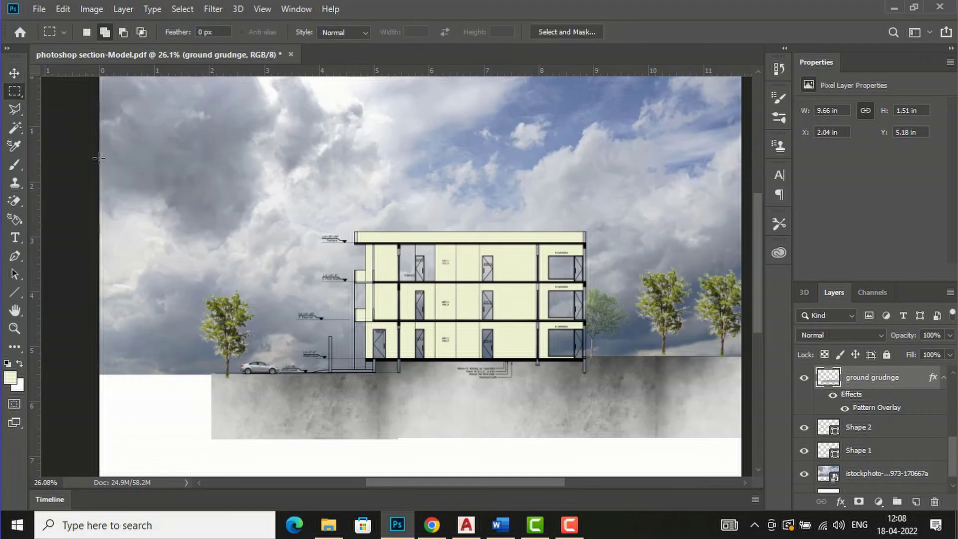
pyautogui.moveTo(363, 235); pyautogui.dragTo(584, 354)
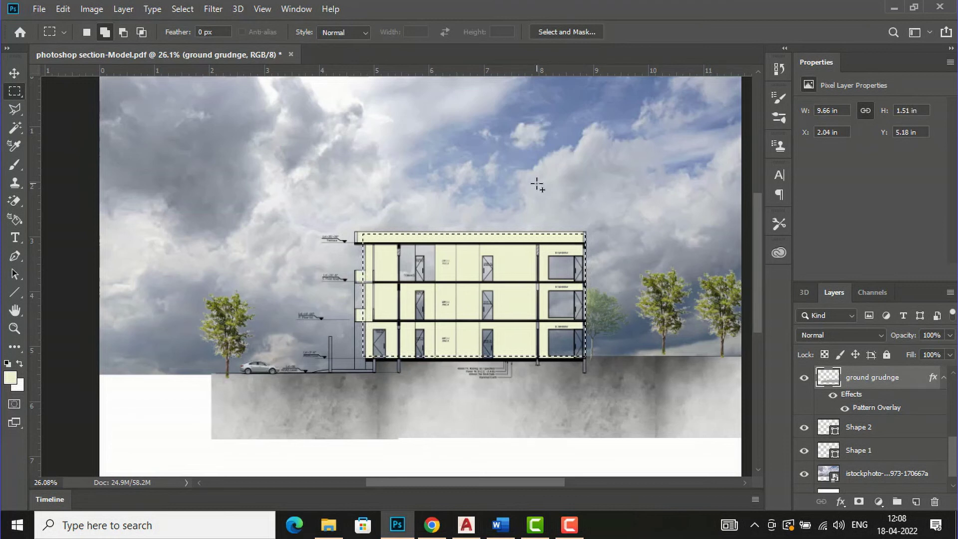
pyautogui.click(13, 73)
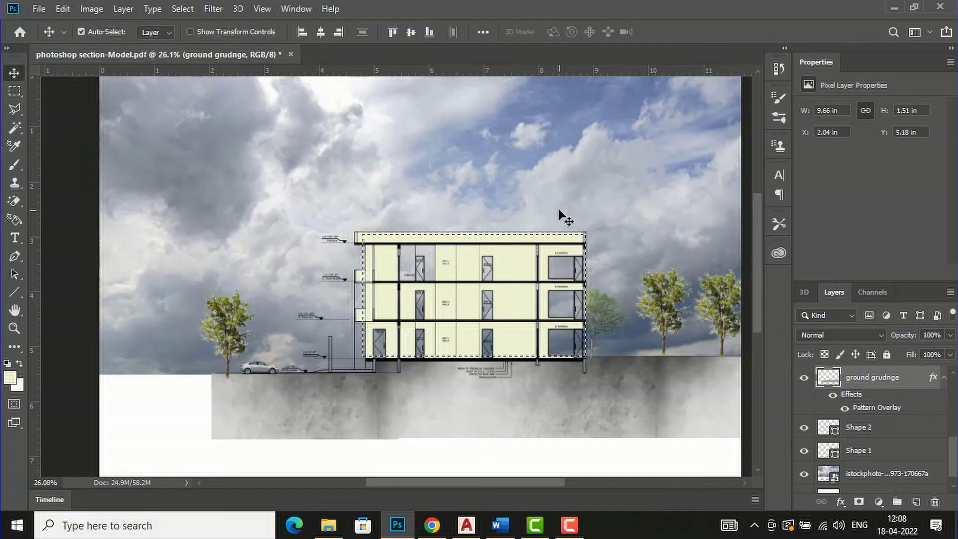
pyautogui.click(868, 477)
pyautogui.press('Delete')
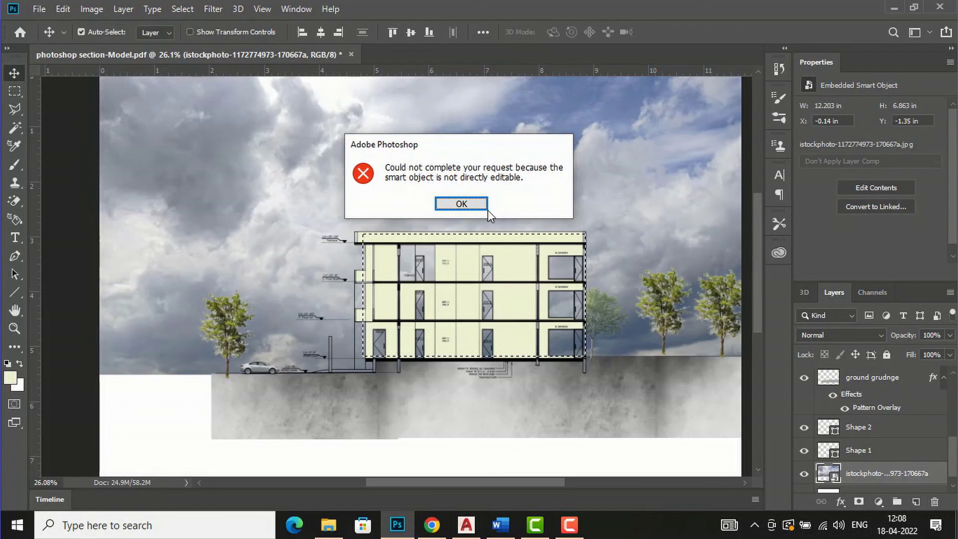
pyautogui.click(462, 204)
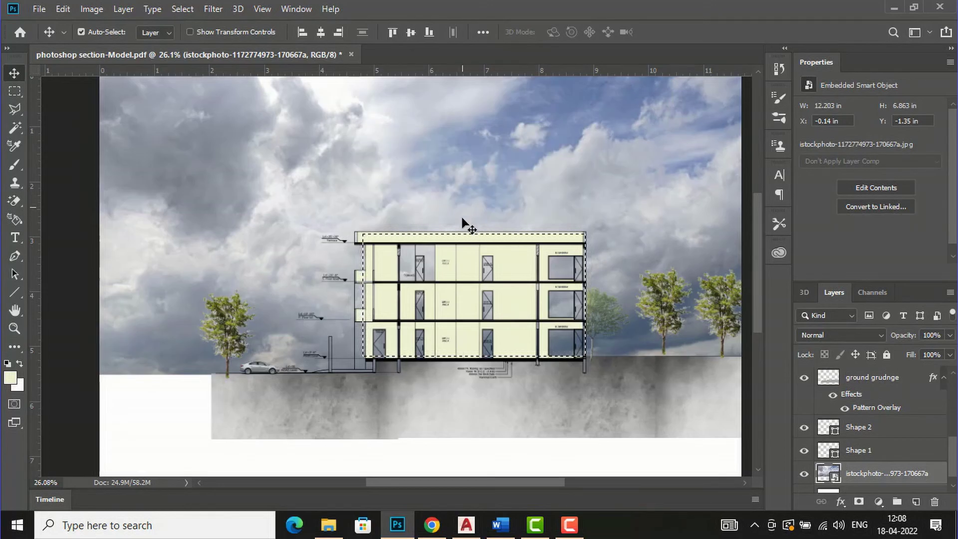
# Step: Rasterize the sky layer and clear the building selection with Ctrl+D
pyautogui.rightClick(868, 477)
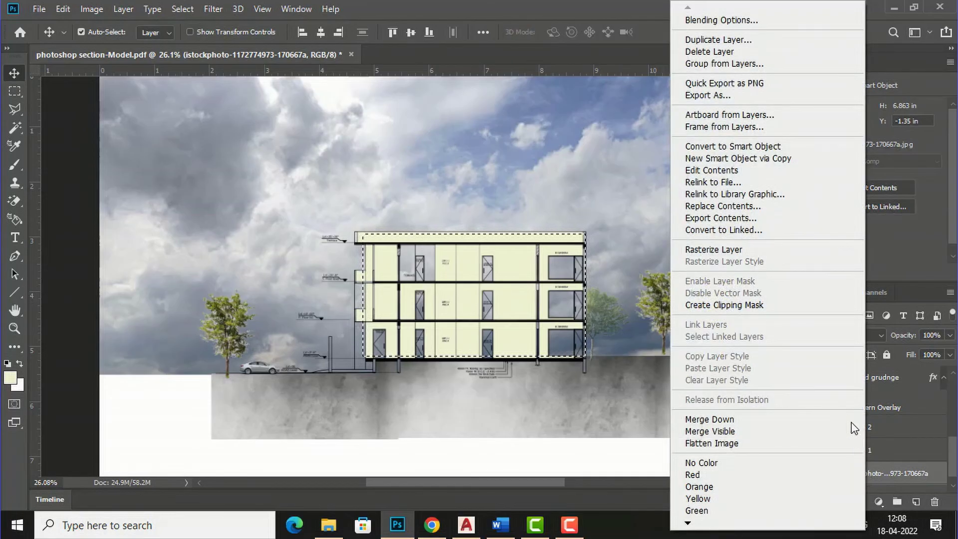
pyautogui.click(725, 253)
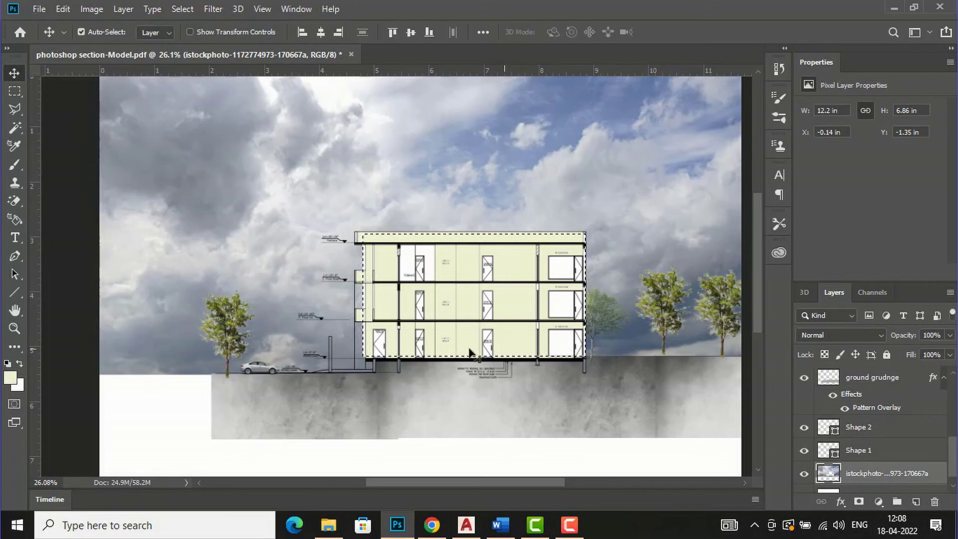
pyautogui.hotkey('ctrl', 'd')
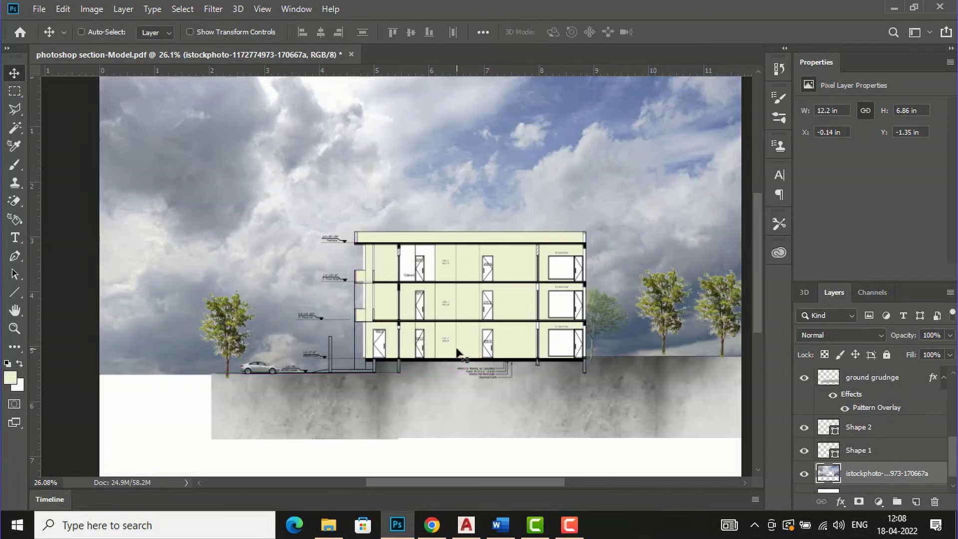
pyautogui.scroll(-2, 496, 317)
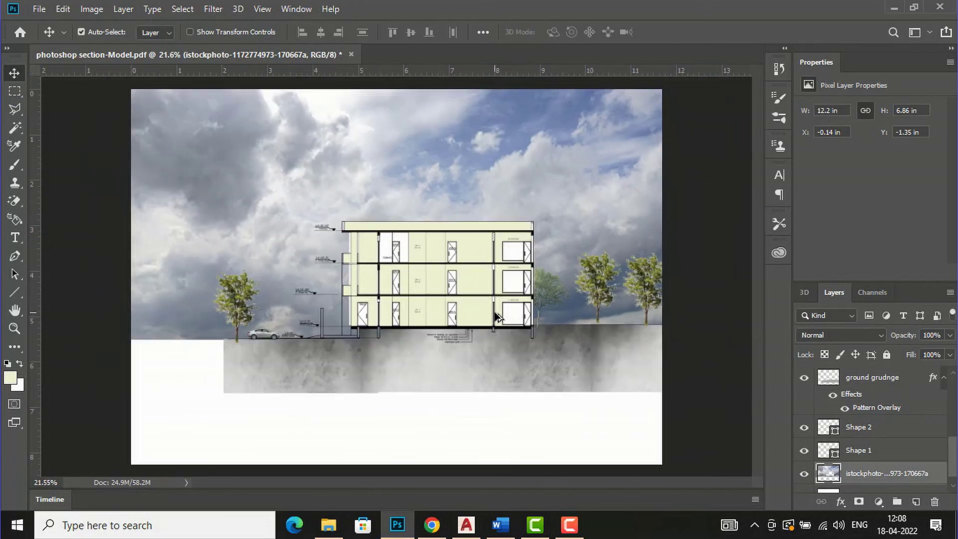
pyautogui.scroll(1, 292, 206)
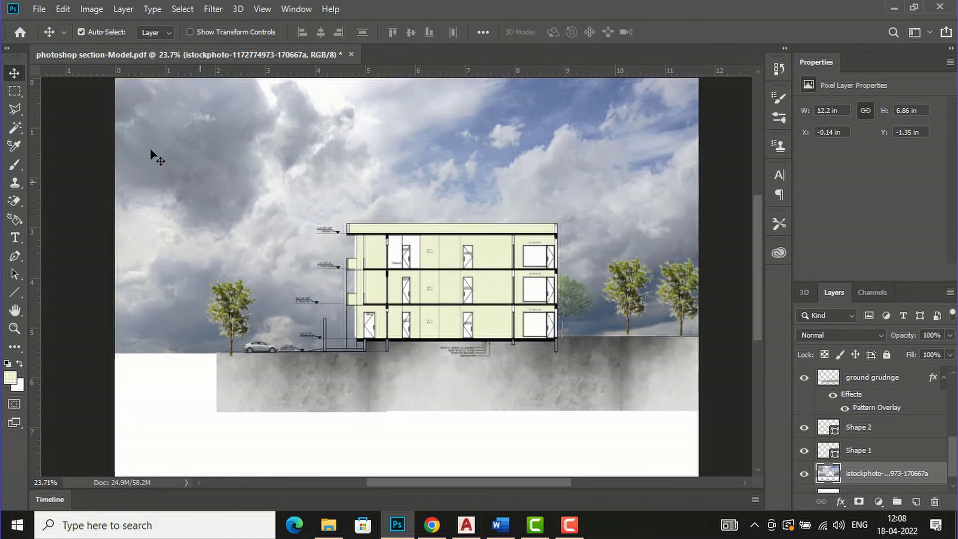
pyautogui.rightClick(338, 148)
pyautogui.click(272, 154)
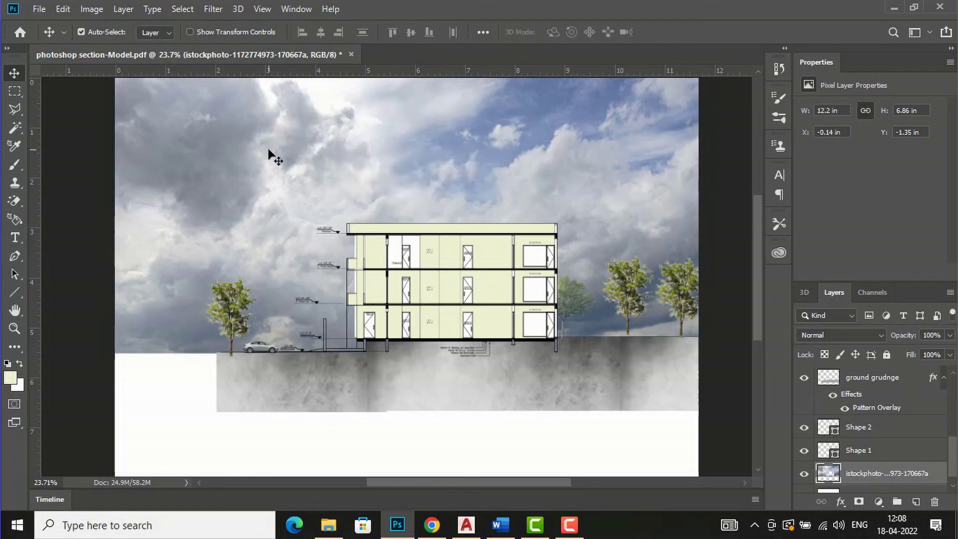
# Step: Apply Hue/Saturation to the sky: Hue +15, Saturation -70, Lightness -40
pyautogui.click(100, 10)
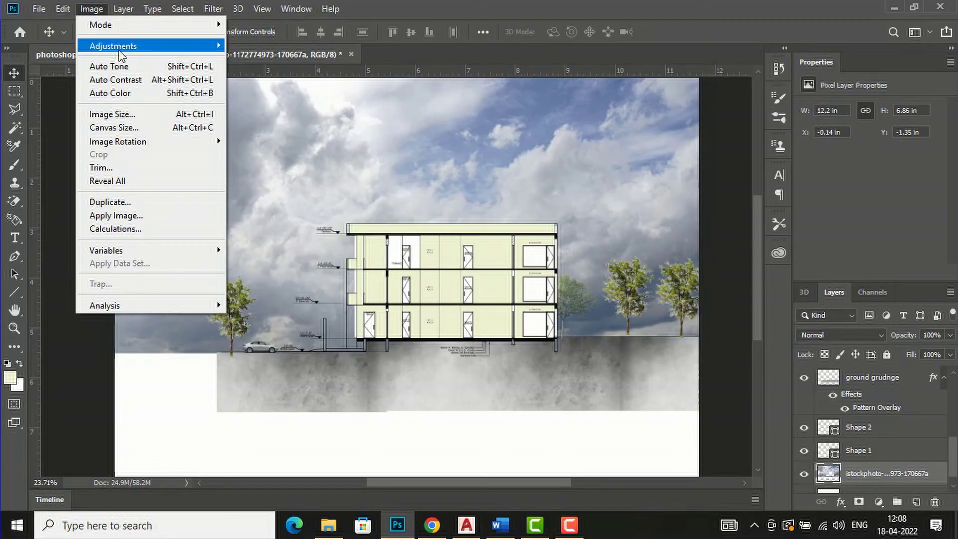
pyautogui.moveTo(120, 57)
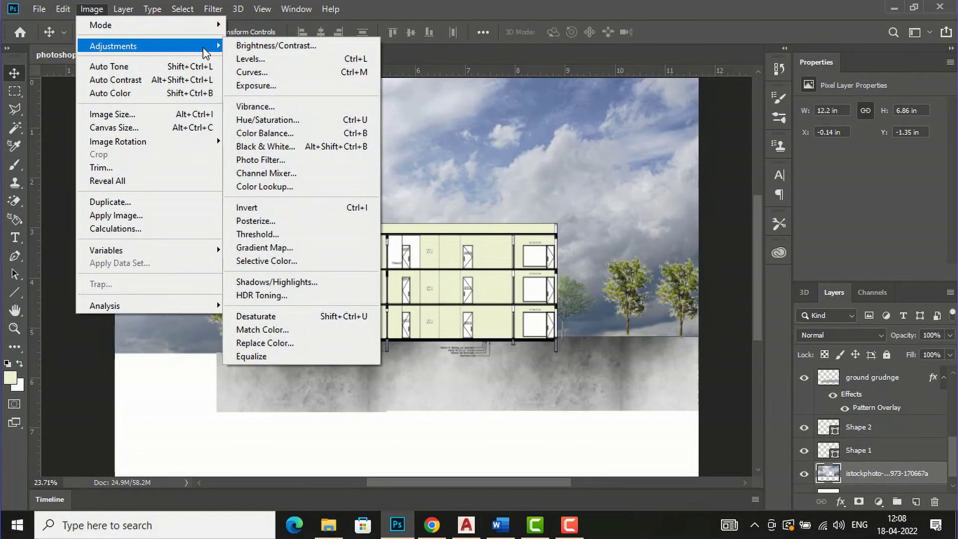
pyautogui.click(280, 120)
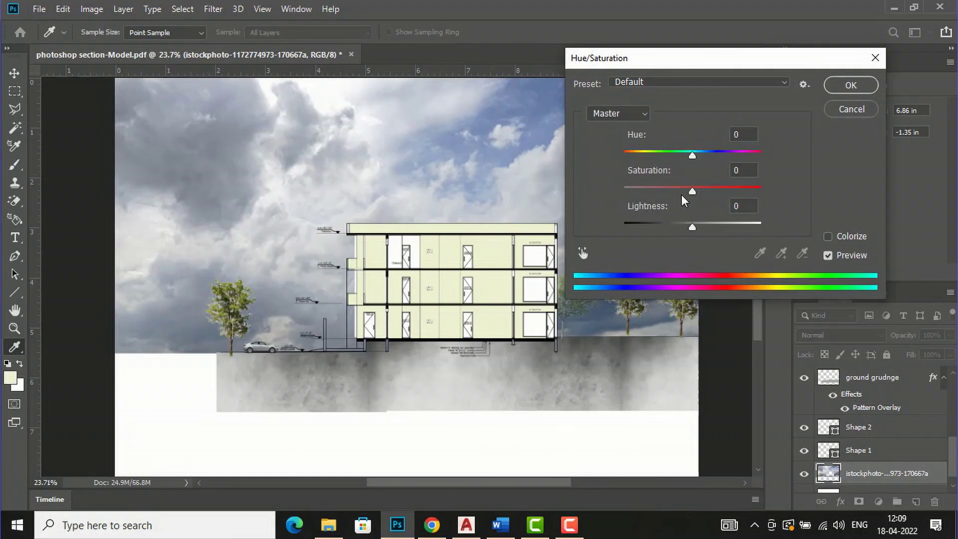
pyautogui.click(687, 226)
pyautogui.moveTo(688, 226); pyautogui.dragTo(664, 227)
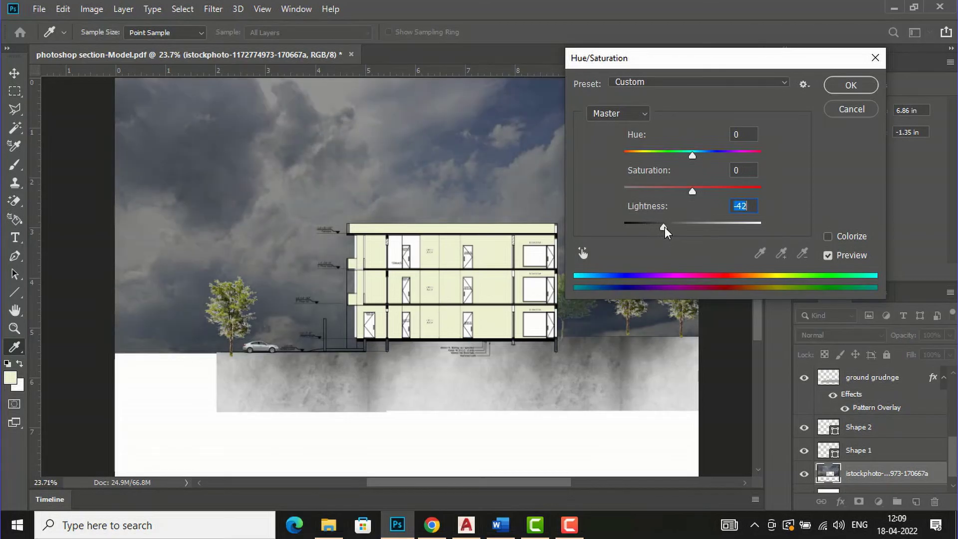
pyautogui.moveTo(665, 226); pyautogui.dragTo(666, 226)
pyautogui.moveTo(691, 192); pyautogui.dragTo(645, 188)
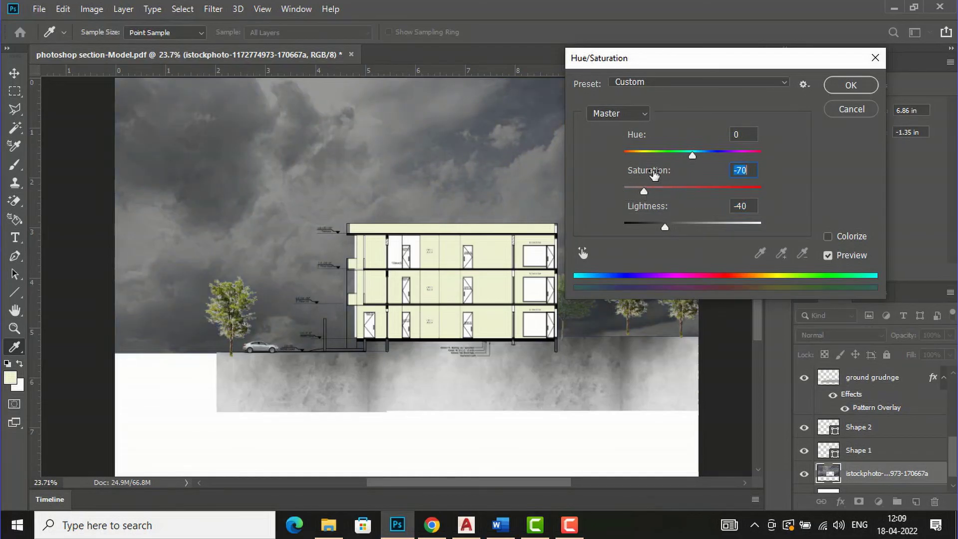
pyautogui.moveTo(691, 156)
pyautogui.mouseDown()
pyautogui.moveTo(660, 158)
pyautogui.moveTo(719, 164)
pyautogui.moveTo(703, 156)
pyautogui.mouseUp()
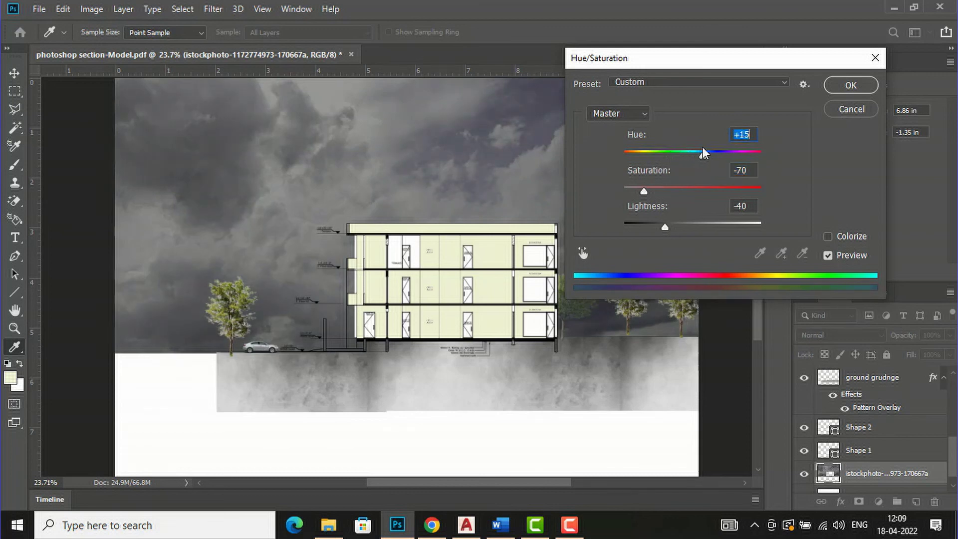
pyautogui.click(857, 86)
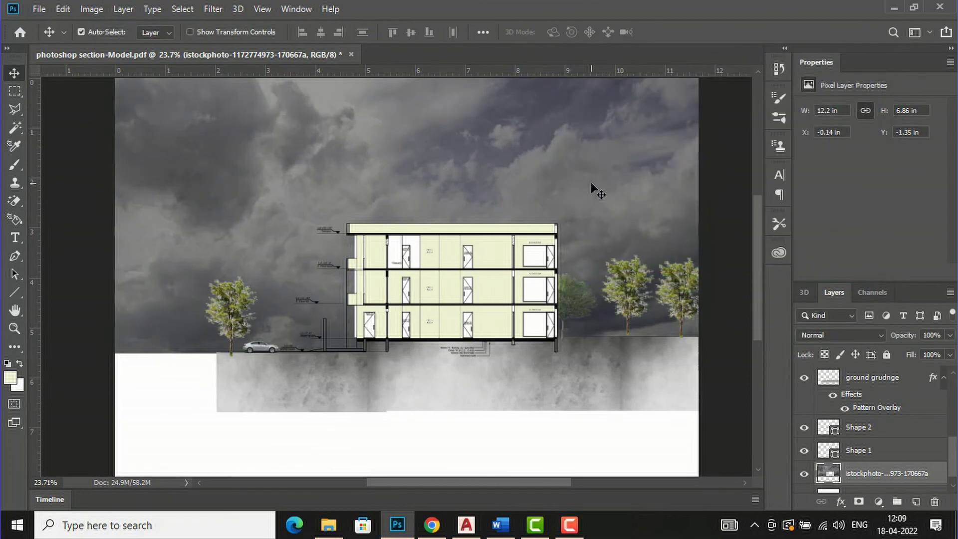
# Step: Select the ground grudnge layer from the canvas layer list
pyautogui.scroll(2, 334, 199)
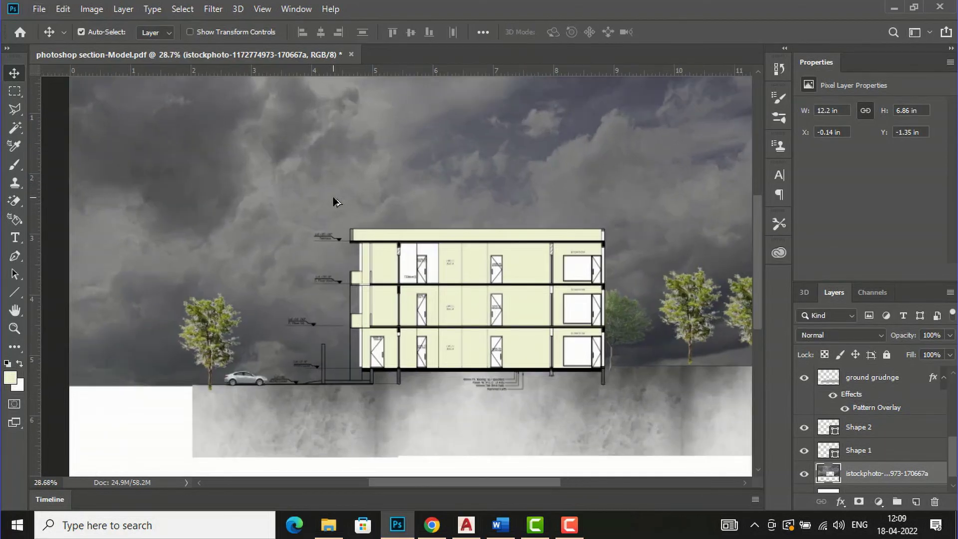
pyautogui.scroll(-3, 379, 225)
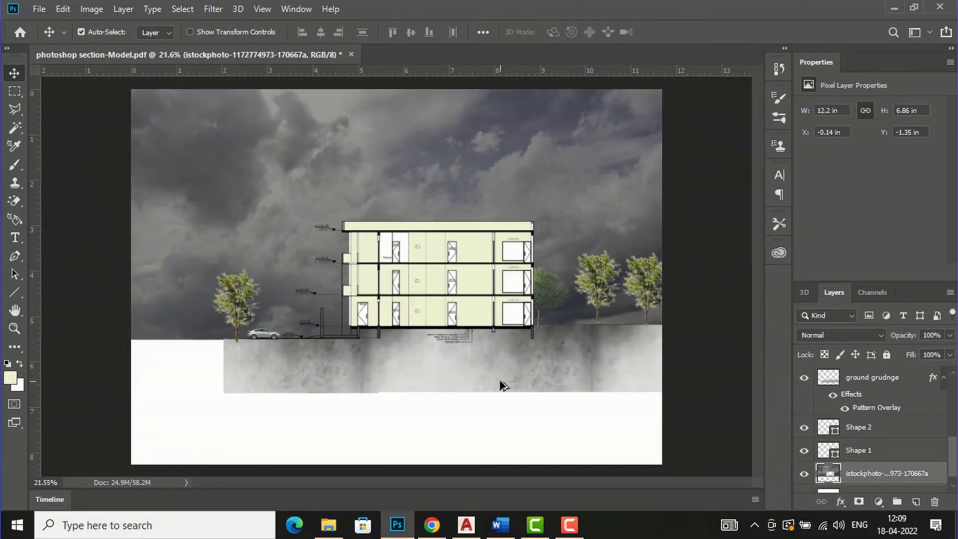
pyautogui.scroll(2, 223, 416)
pyautogui.scroll(1, 223, 416)
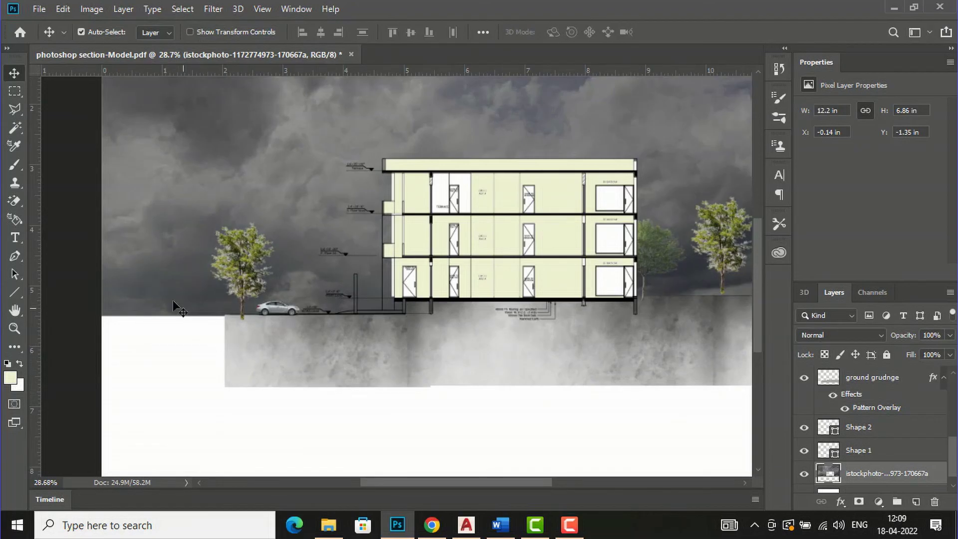
pyautogui.click(15, 92)
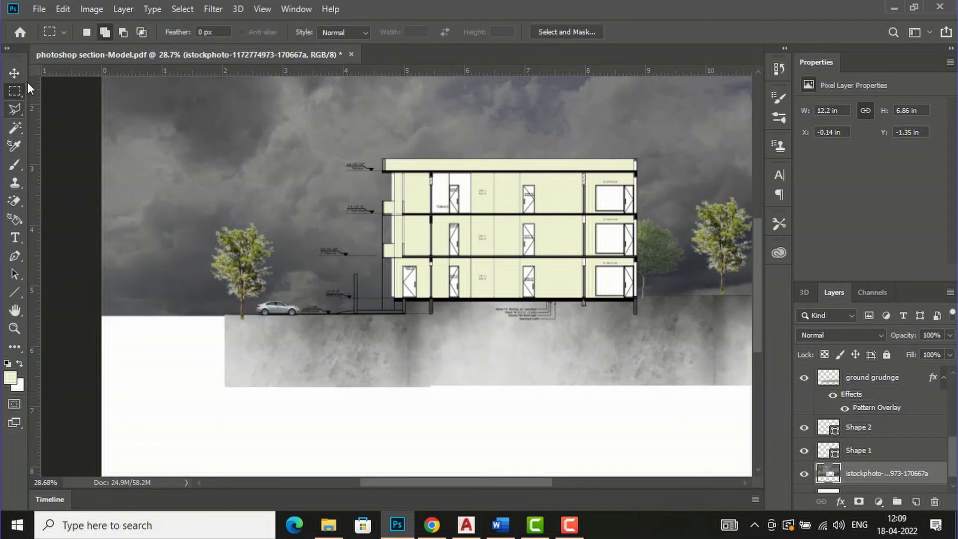
pyautogui.click(14, 73)
pyautogui.rightClick(338, 355)
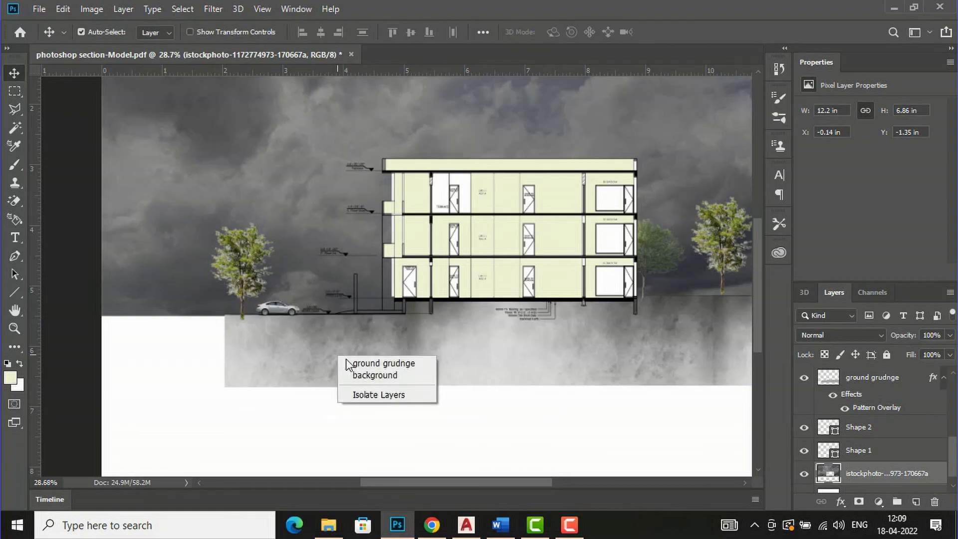
pyautogui.click(352, 362)
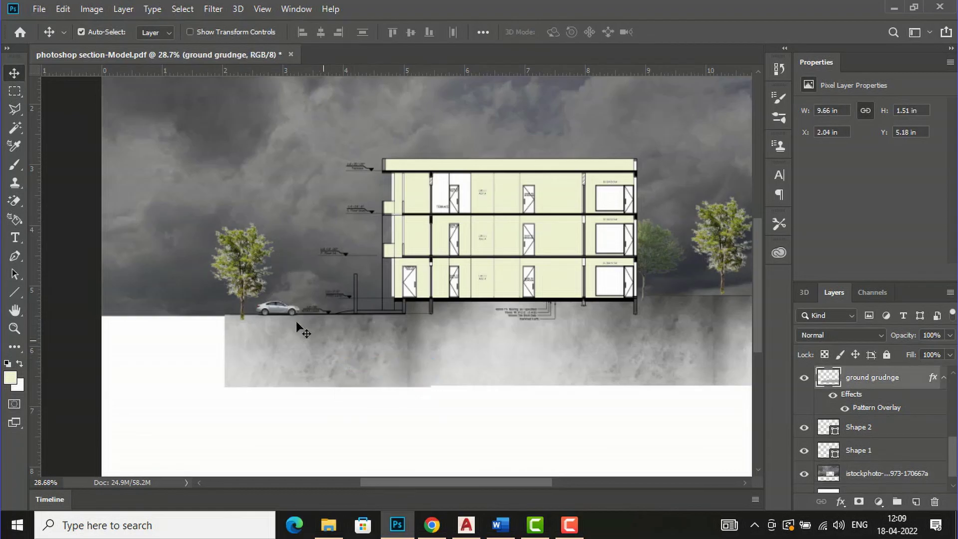
# Step: Fill the white lower-left strip with the grunge texture using the Paint Bucket, then deselect
pyautogui.click(15, 91)
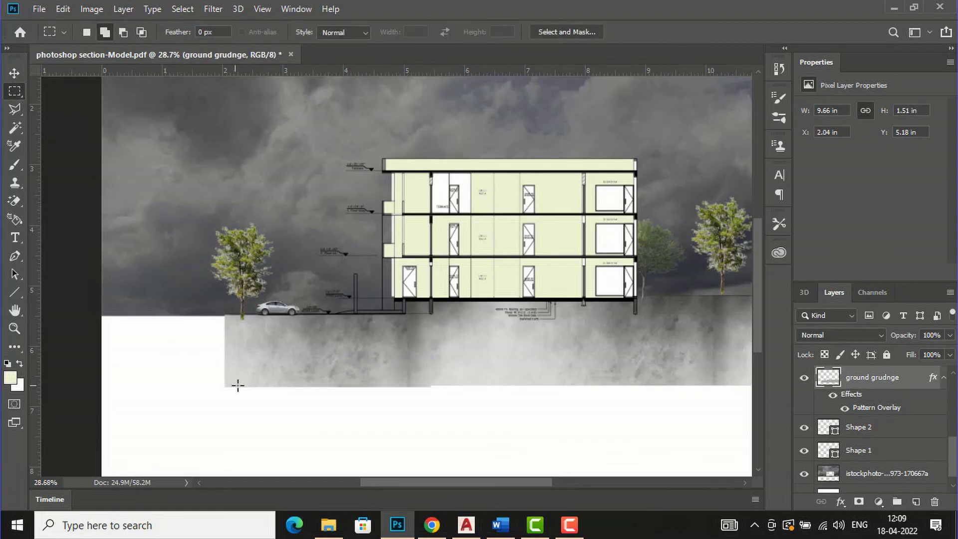
pyautogui.moveTo(231, 383); pyautogui.dragTo(90, 315)
pyautogui.press('g')
pyautogui.click(183, 347)
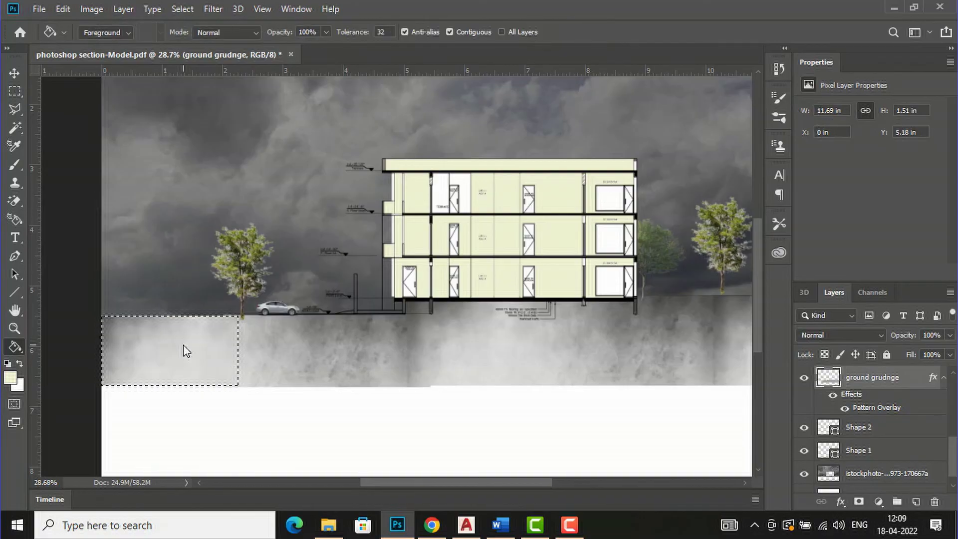
pyautogui.hotkey('ctrl', 'd')
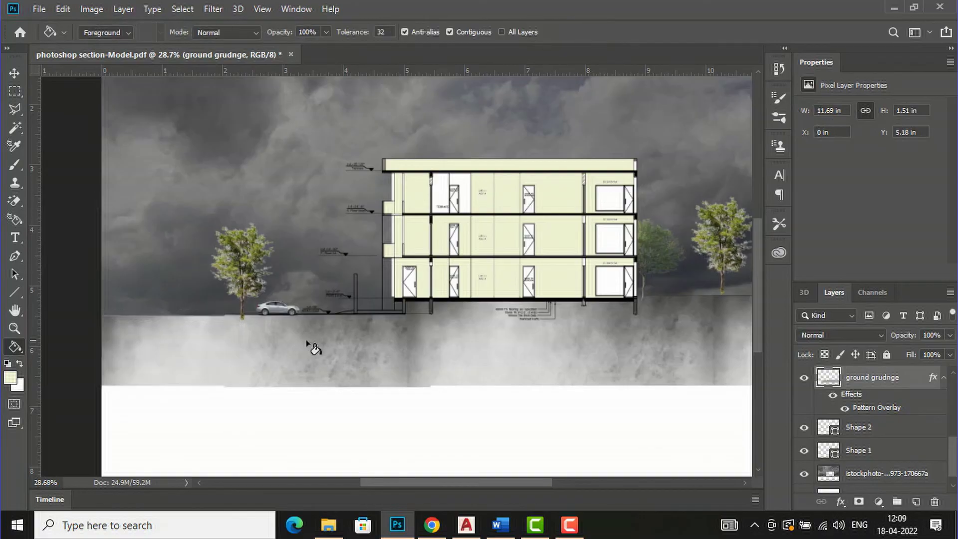
pyautogui.scroll(-3, 315, 318)
pyautogui.scroll(1, 553, 333)
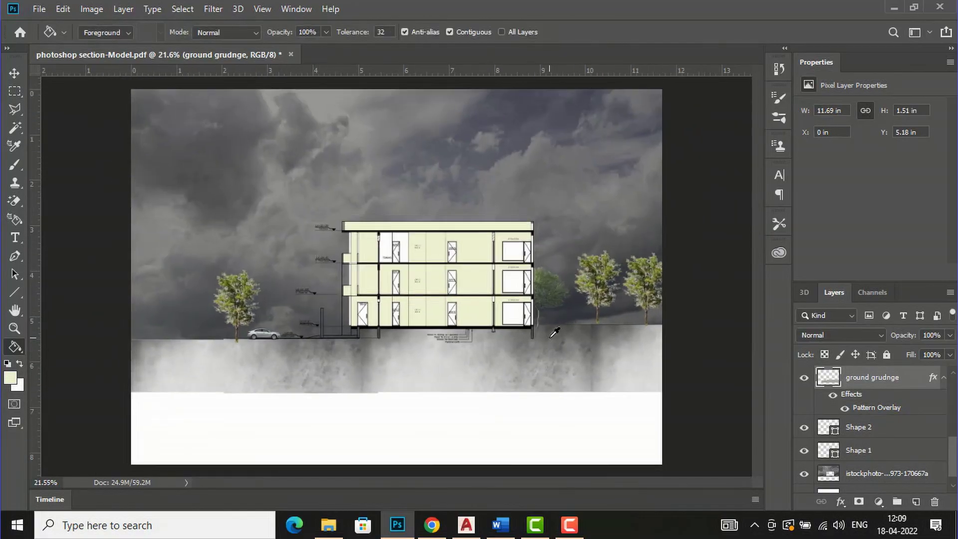
pyautogui.scroll(1, 678, 320)
pyautogui.scroll(2, 678, 303)
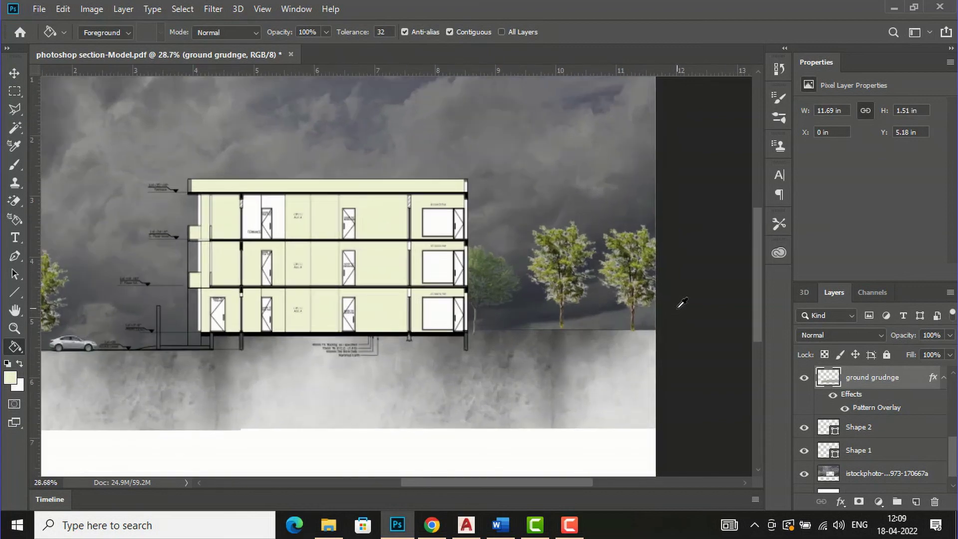
pyautogui.scroll(-4, 539, 190)
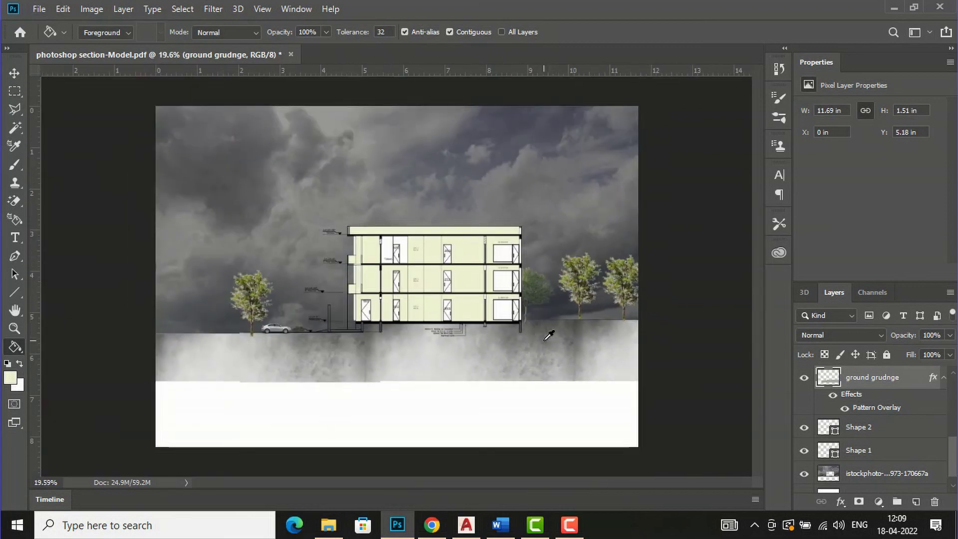
pyautogui.scroll(2, 346, 237)
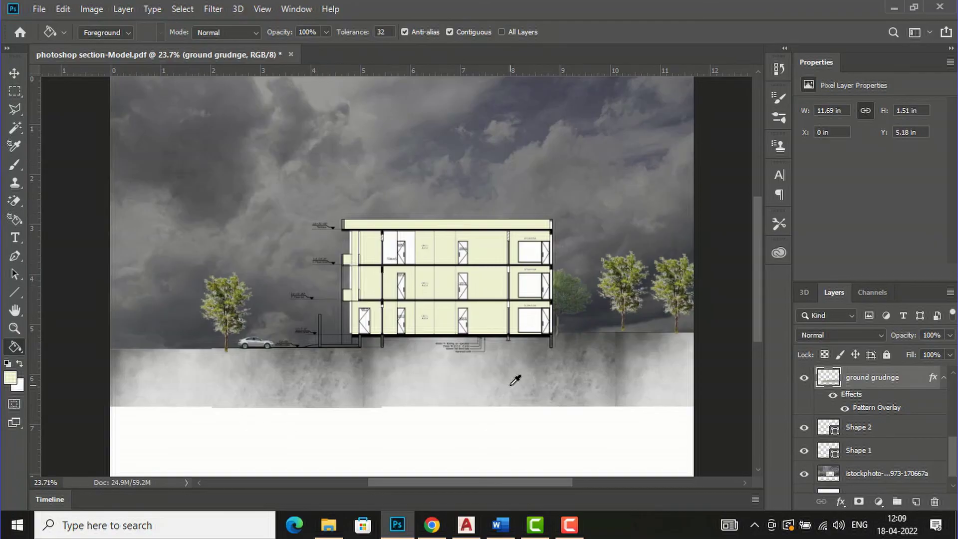
pyautogui.scroll(1, 224, 379)
pyautogui.scroll(1, 224, 380)
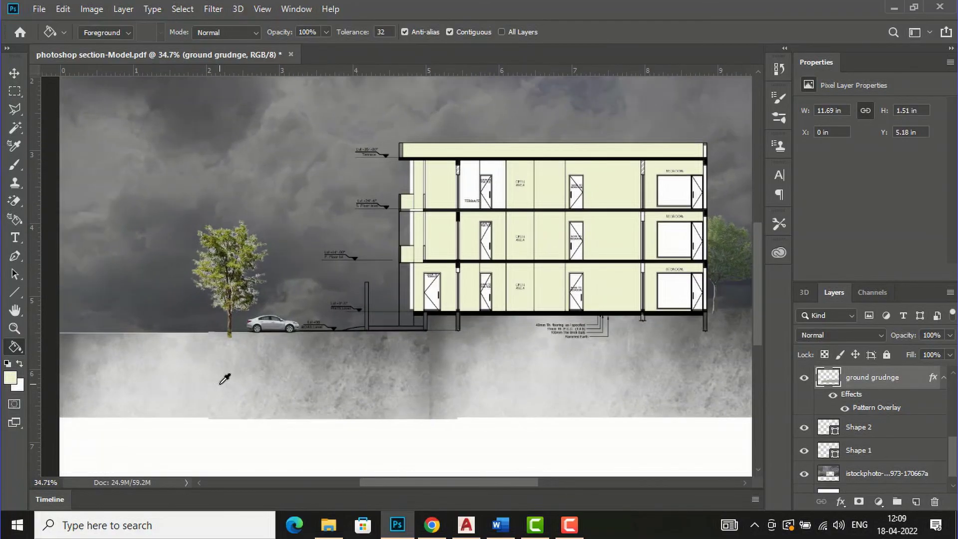
# Step: Choose the Line tool and set the foreground colour to pure black
pyautogui.click(14, 295)
pyautogui.click(11, 378)
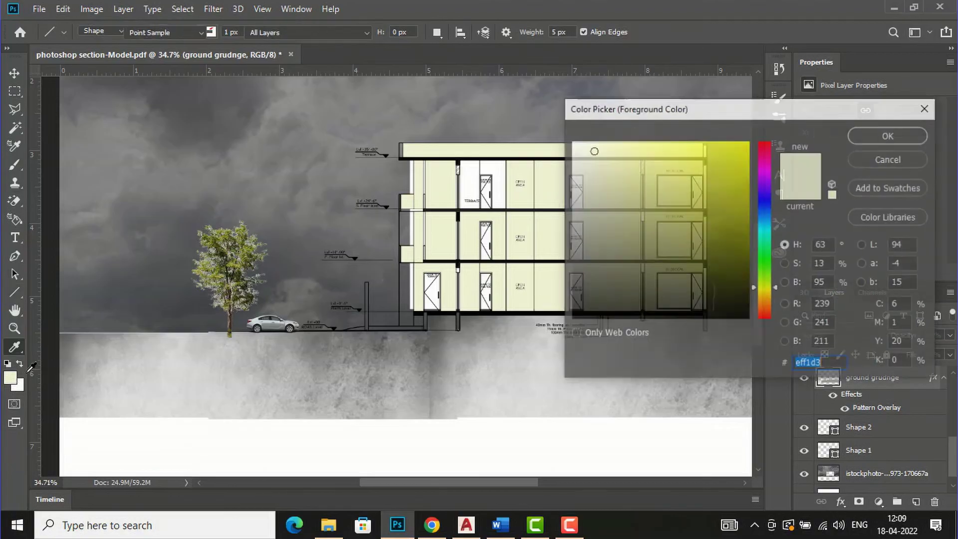
pyautogui.click(527, 324)
pyautogui.click(572, 318)
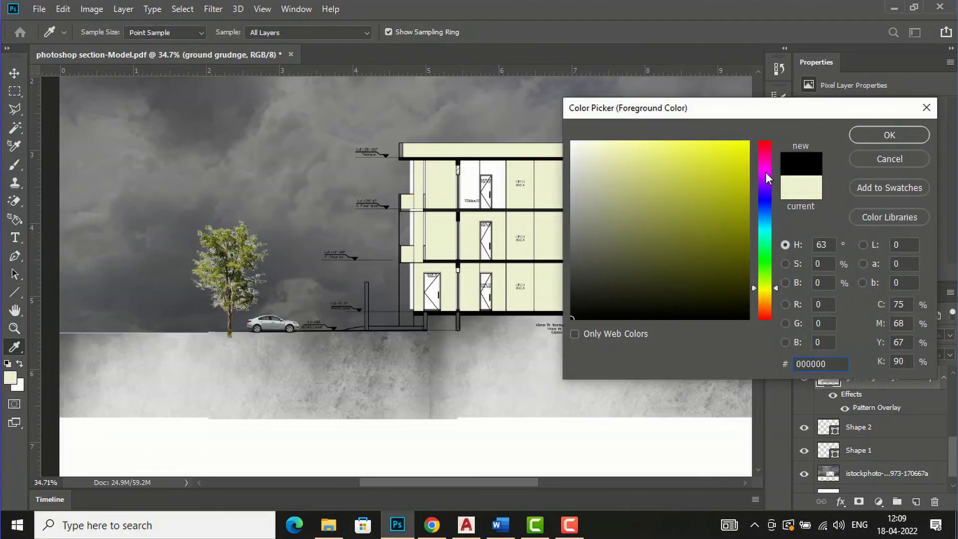
pyautogui.click(865, 136)
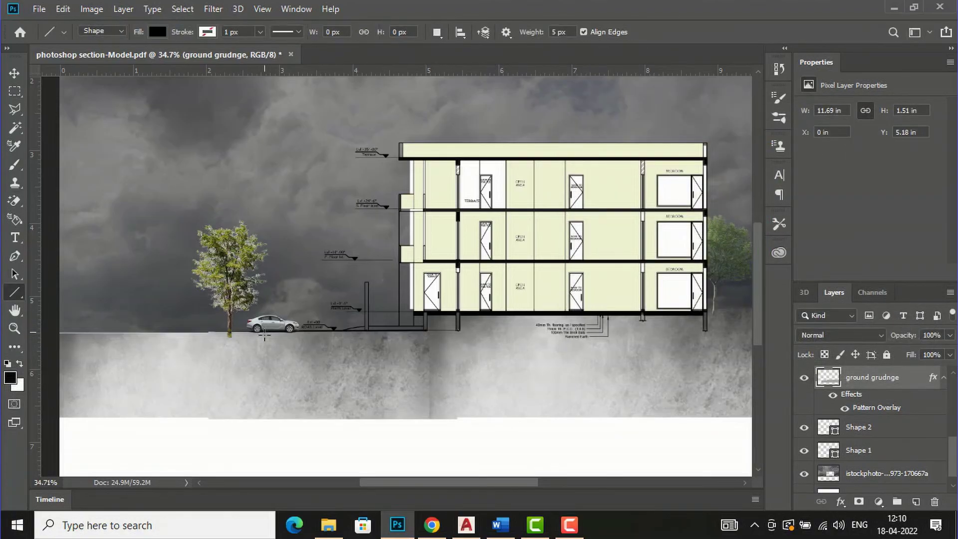
# Step: Draw a black line from the sheet's left edge under the tree and car, and nudge it to road level
pyautogui.moveTo(265, 335); pyautogui.dragTo(56, 332)
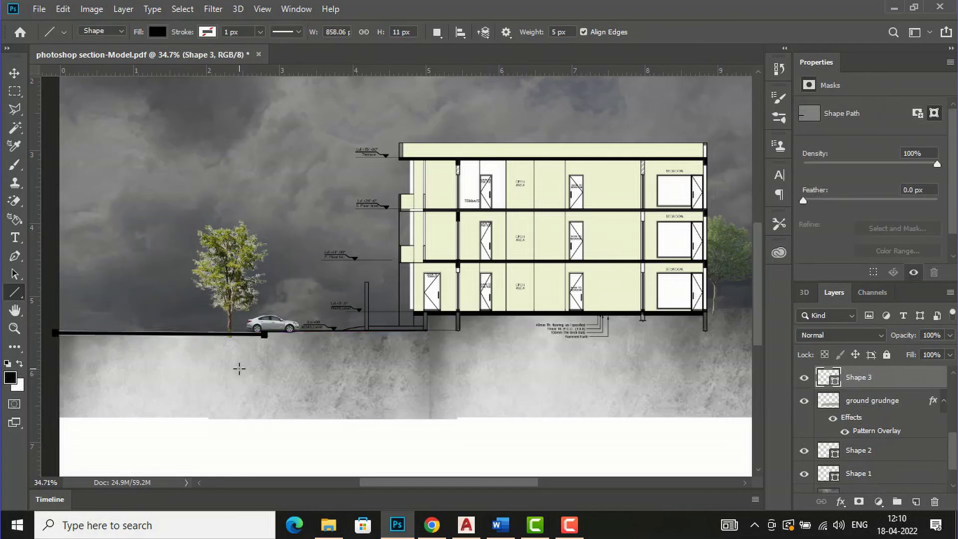
pyautogui.click(20, 71)
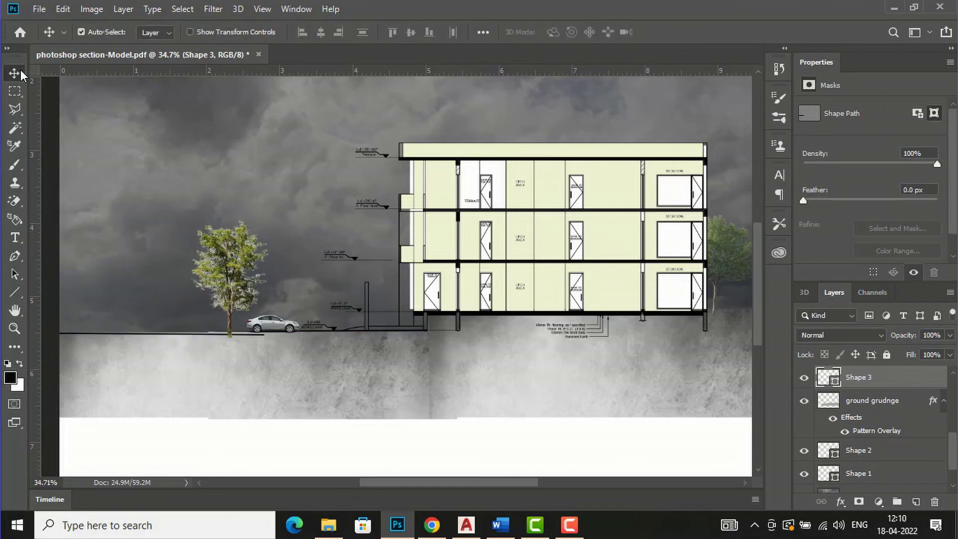
pyautogui.scroll(4, 226, 361)
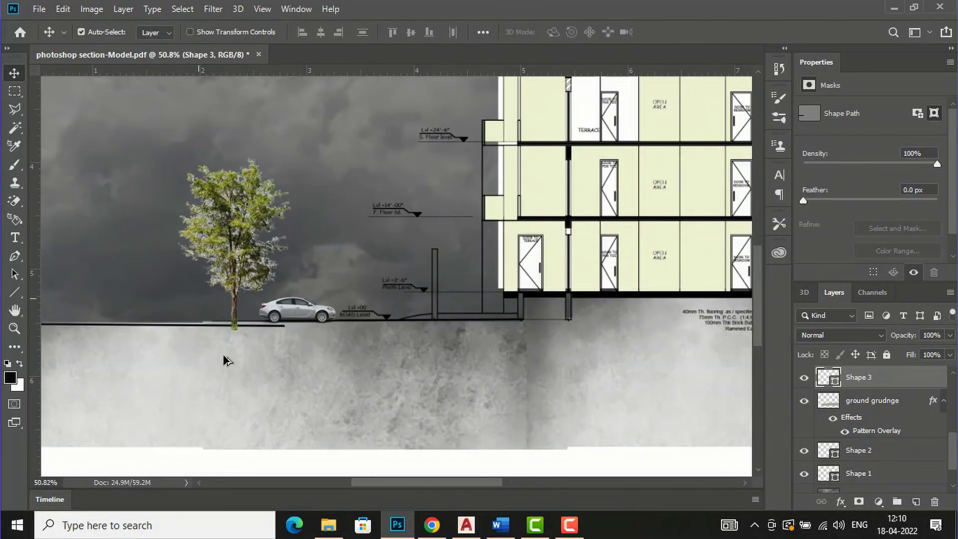
pyautogui.moveTo(279, 321); pyautogui.dragTo(266, 309)
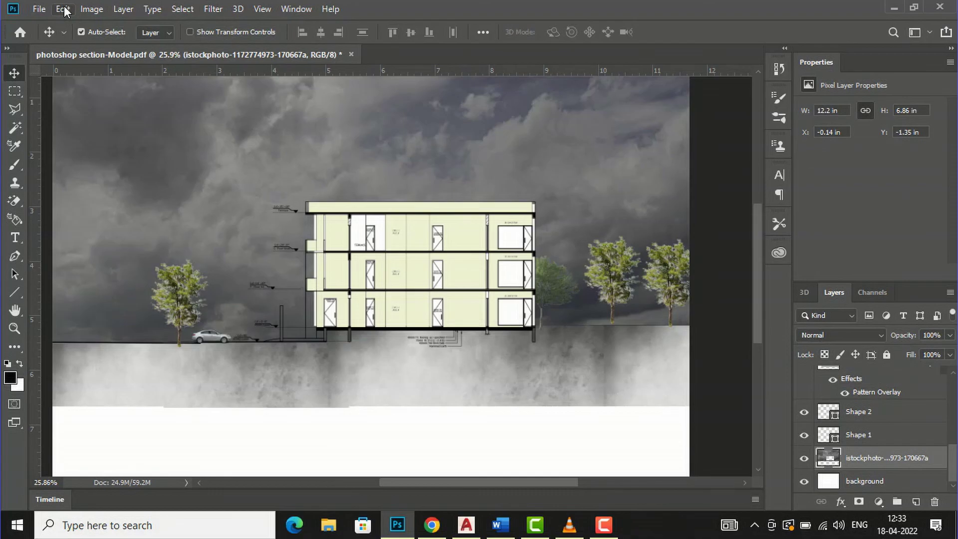
# Step: Apply Image > Auto Tone to the cloudy sky layer for higher-contrast clouds
pyautogui.click(64, 10)
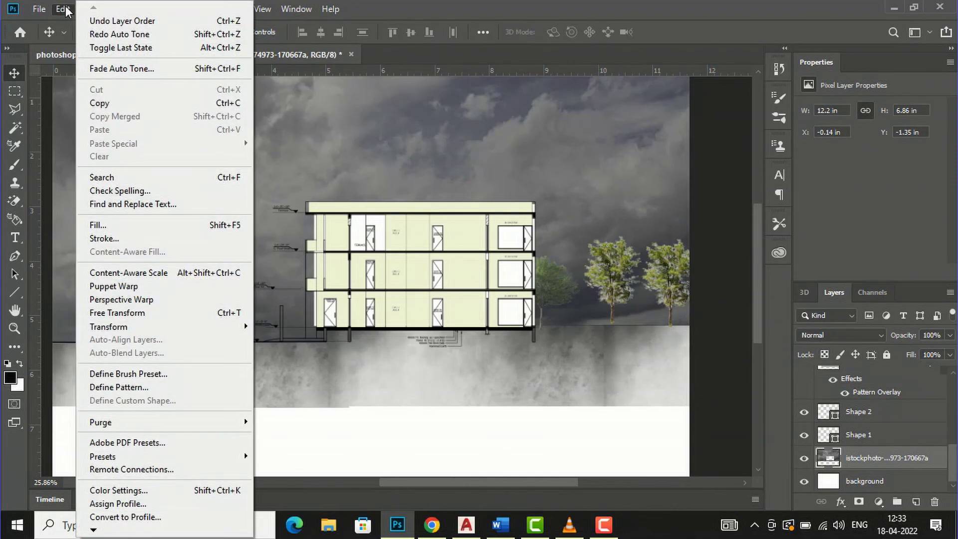
pyautogui.click(64, 10)
pyautogui.click(89, 9)
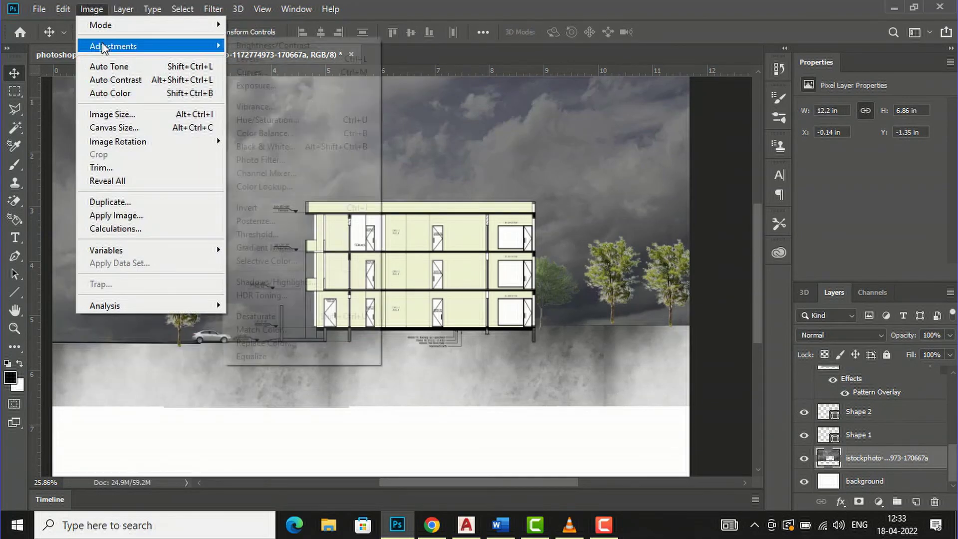
pyautogui.click(102, 66)
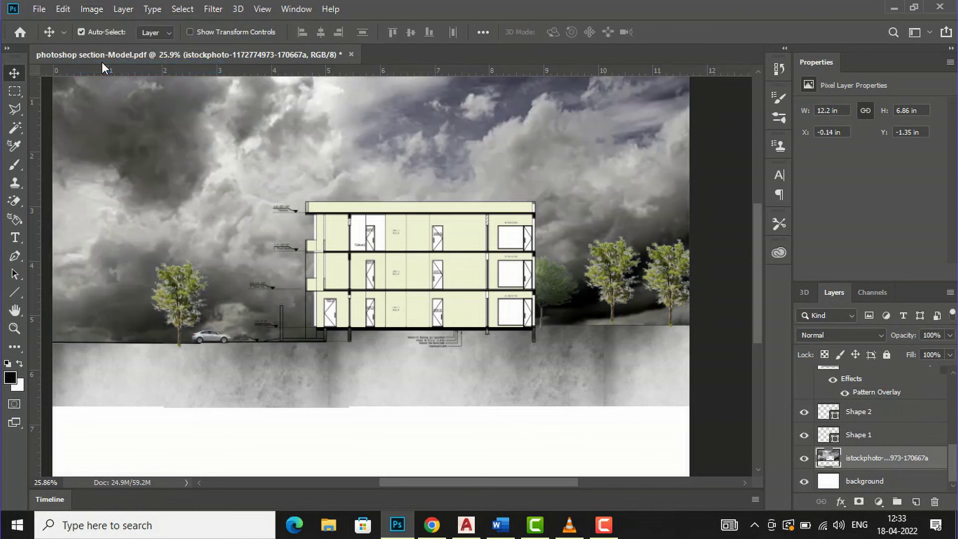